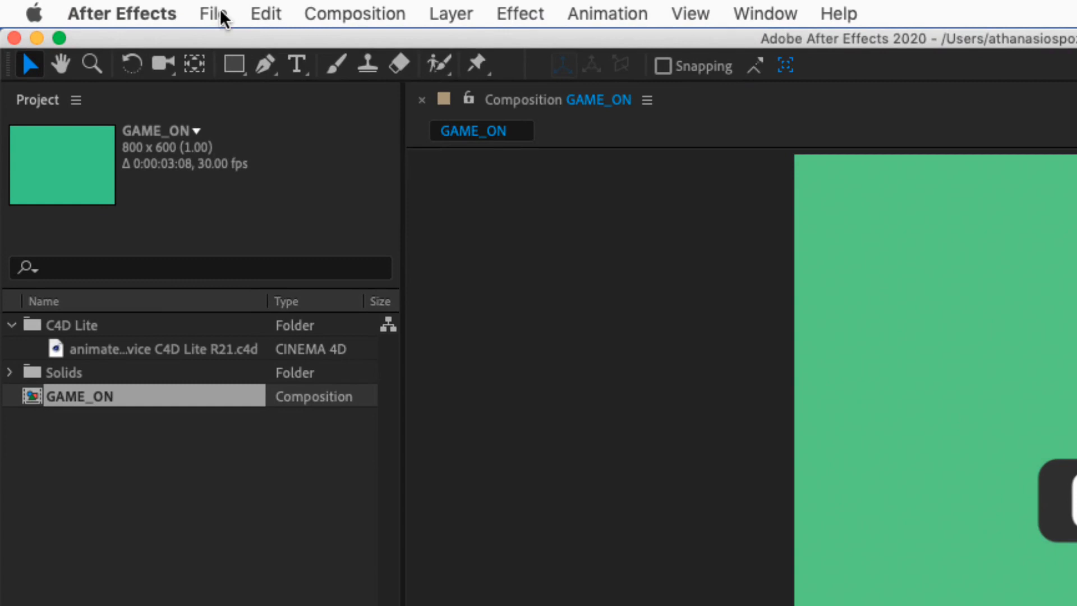
Step: Create a new MAXON CINEMA 4D file from After Effects and save it as "Game Device 01A.c4d"
click(222, 14)
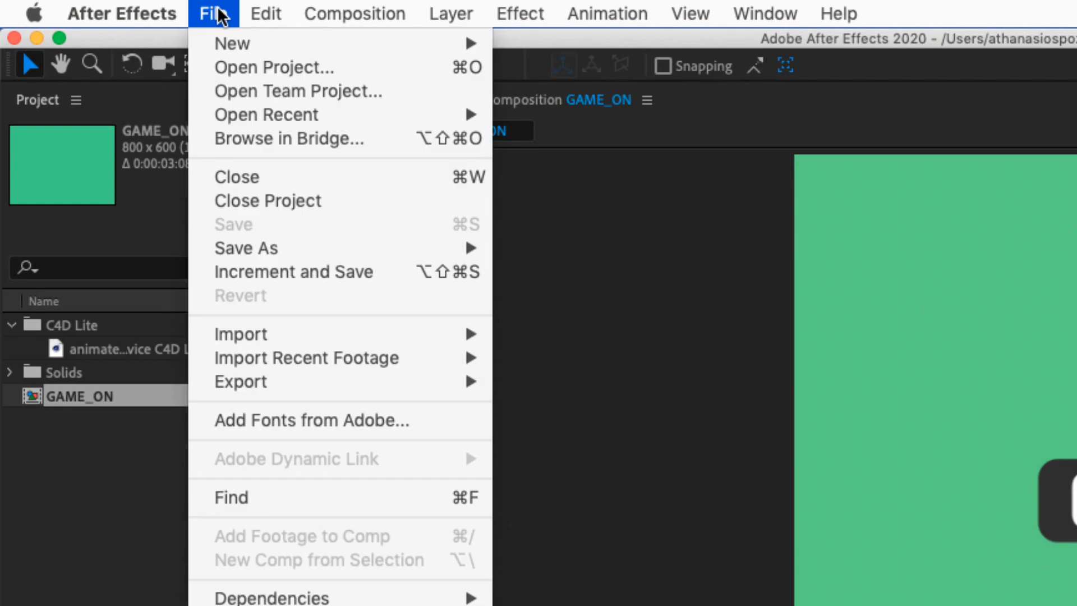
mouse_move(223, 45)
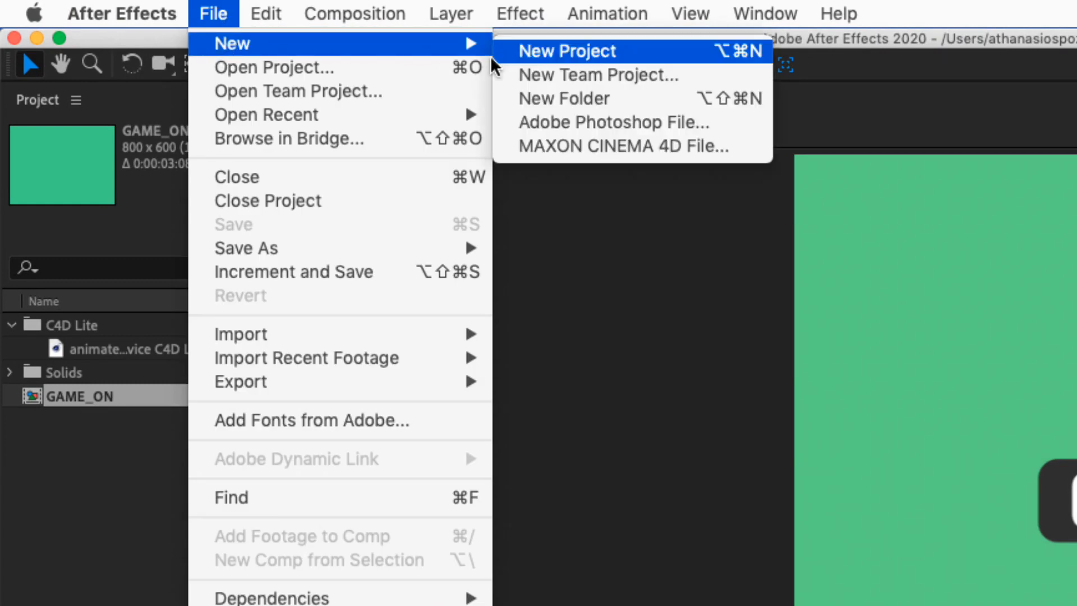
click(601, 147)
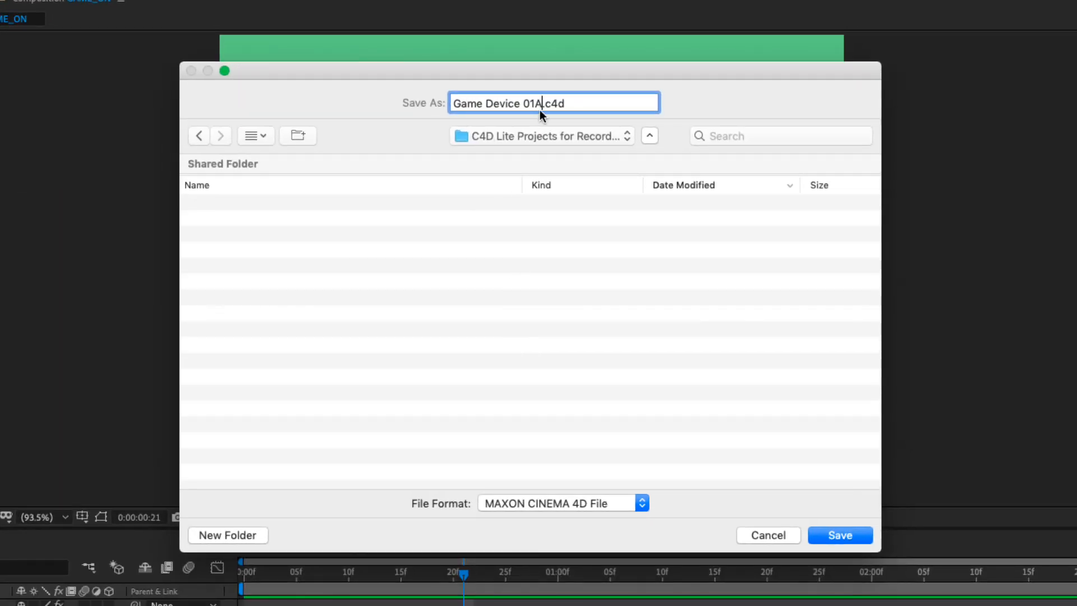
click(825, 535)
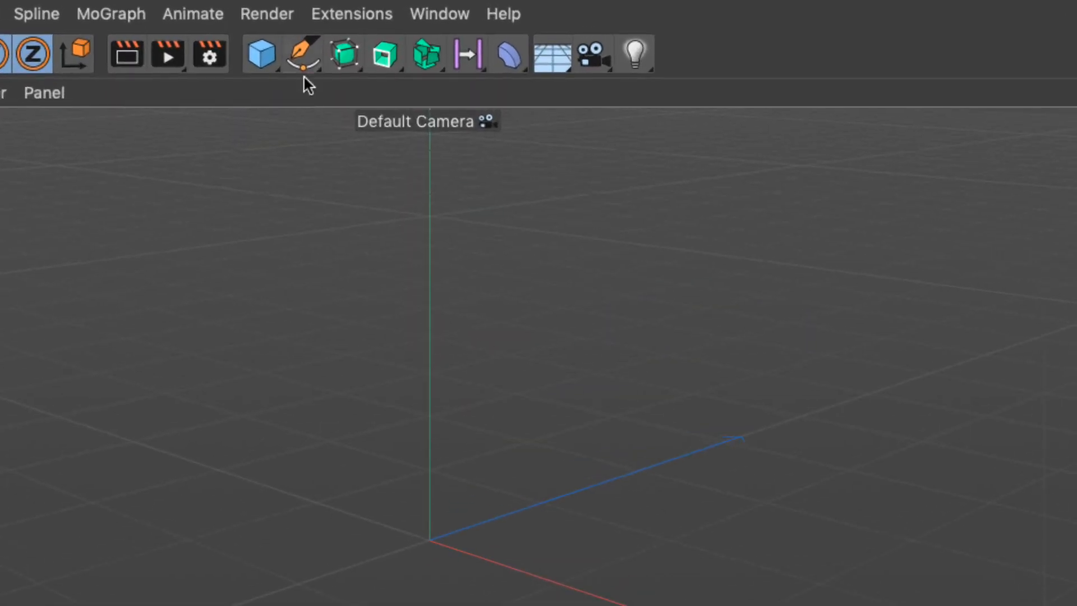
Step: Add a Rectangle spline at the origin and enlarge the Front view to fill the viewport
click(299, 56)
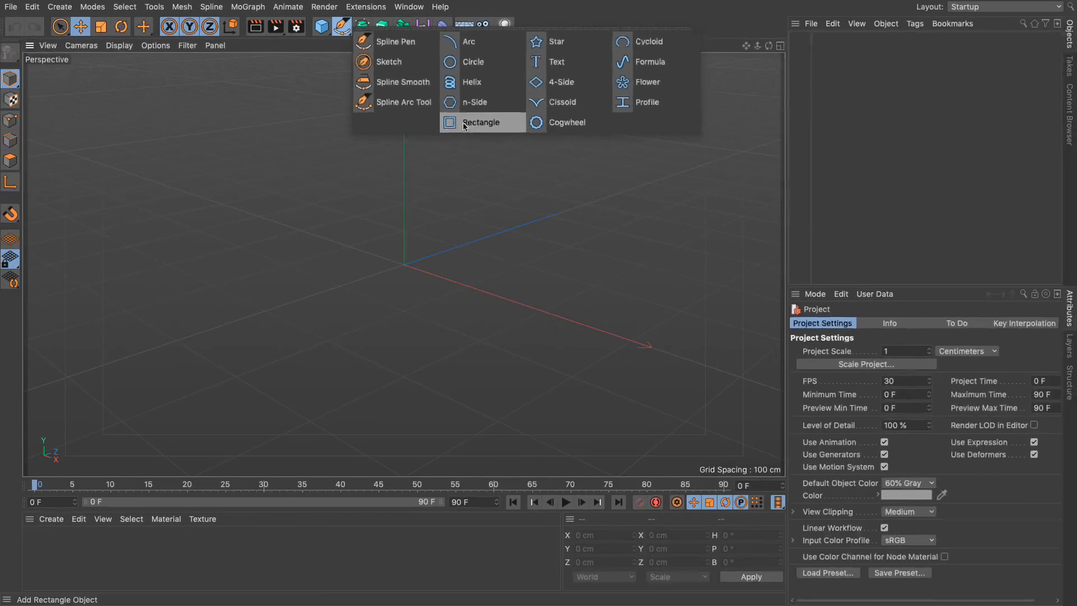
click(550, 249)
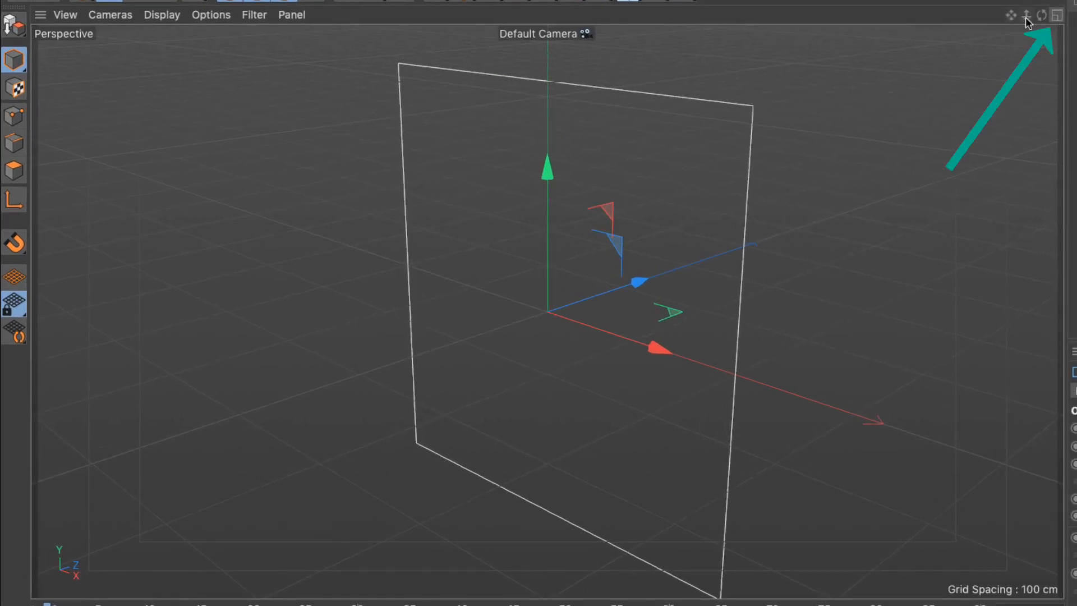
click(1059, 21)
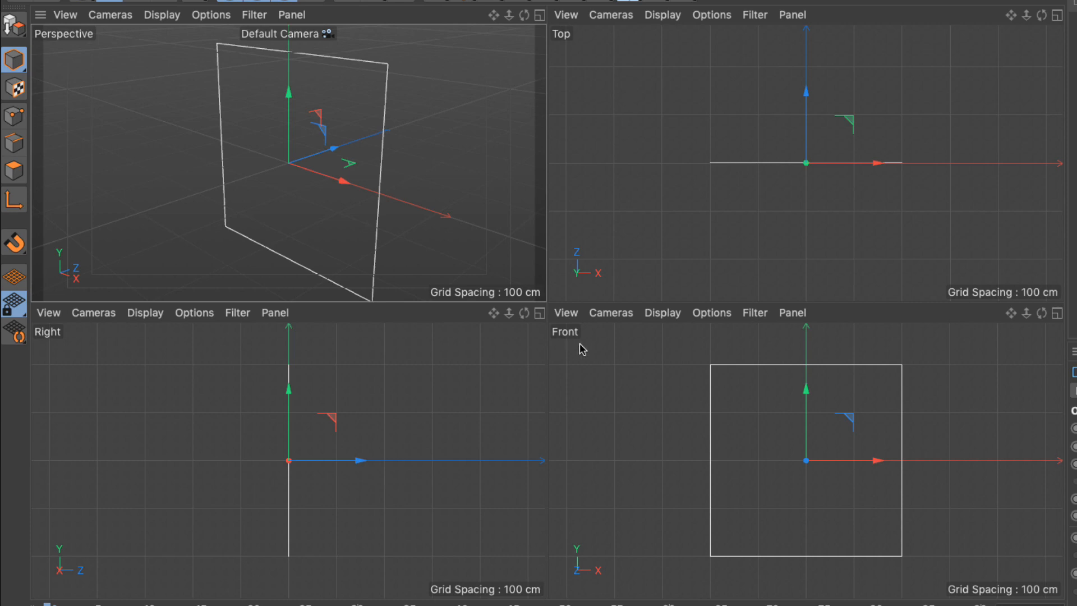
click(1058, 315)
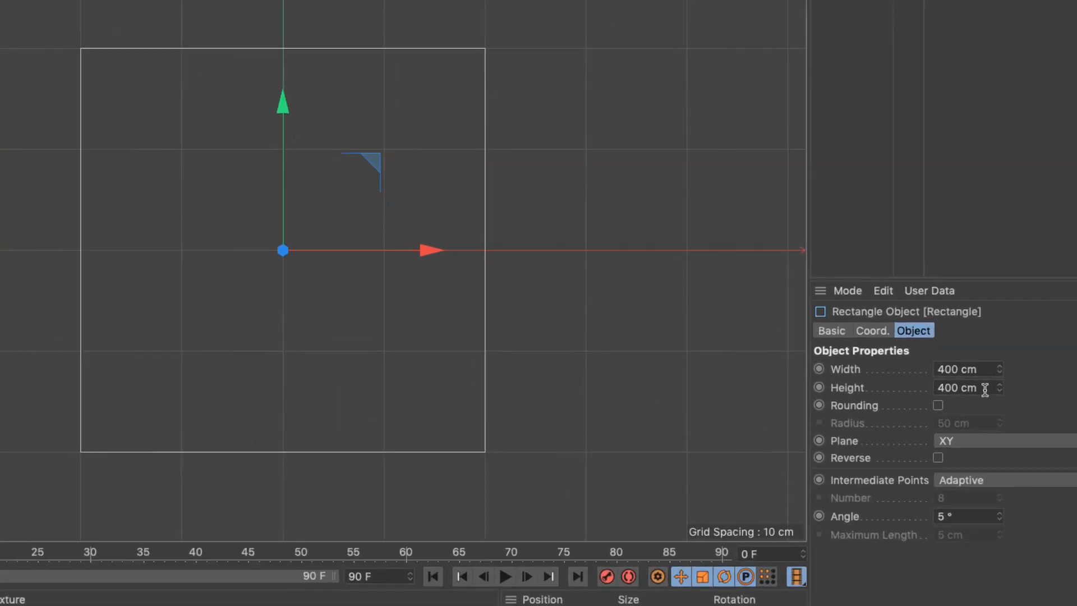
Step: Set the rectangle's width to 300 cm and enable rounding on its corners
click(975, 367)
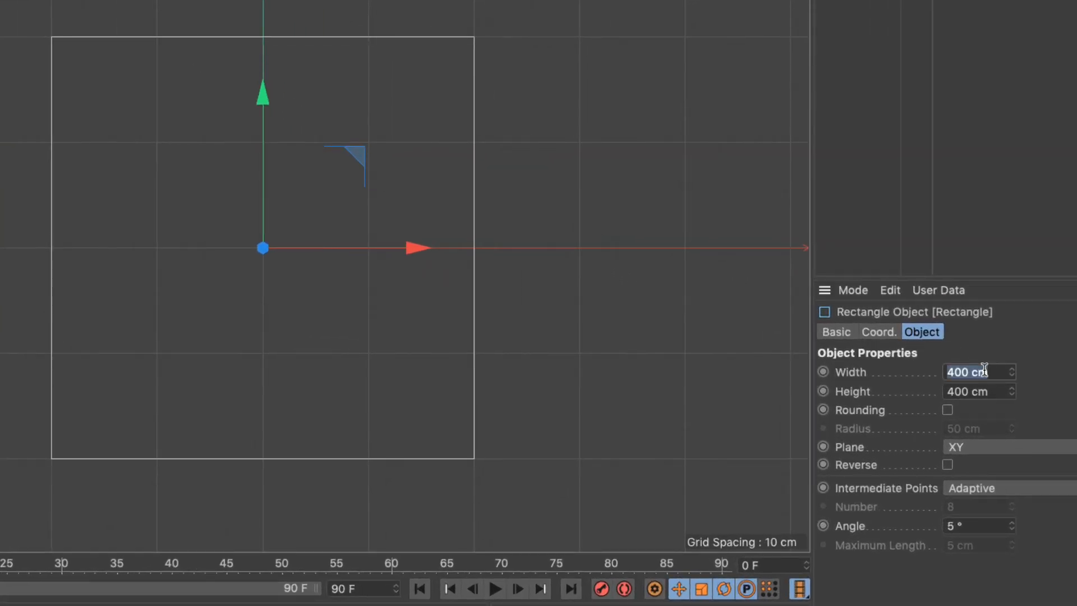
text(300)
key(Return)
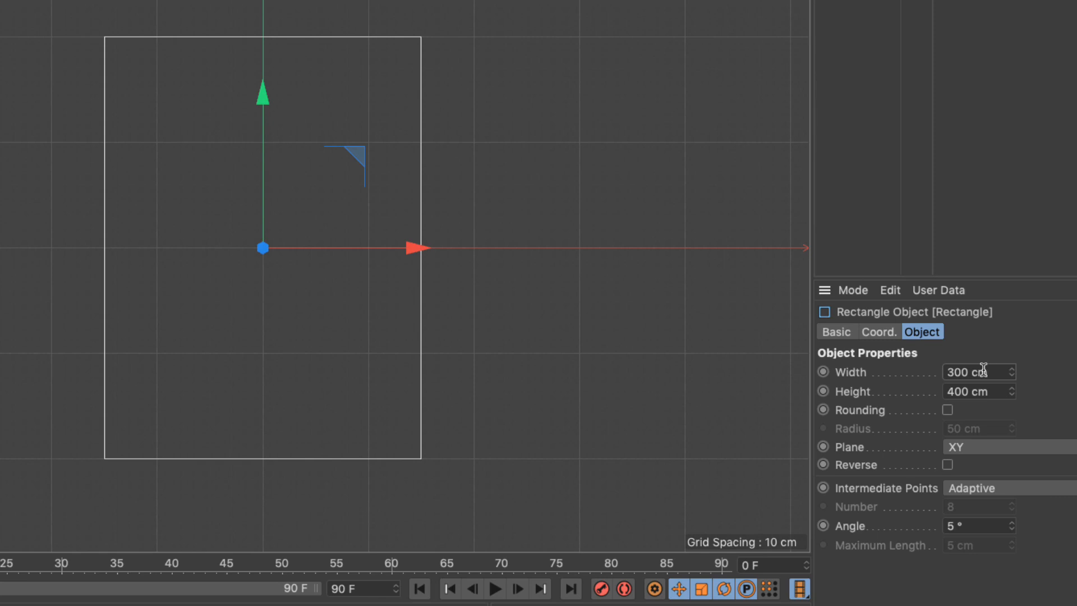
click(947, 410)
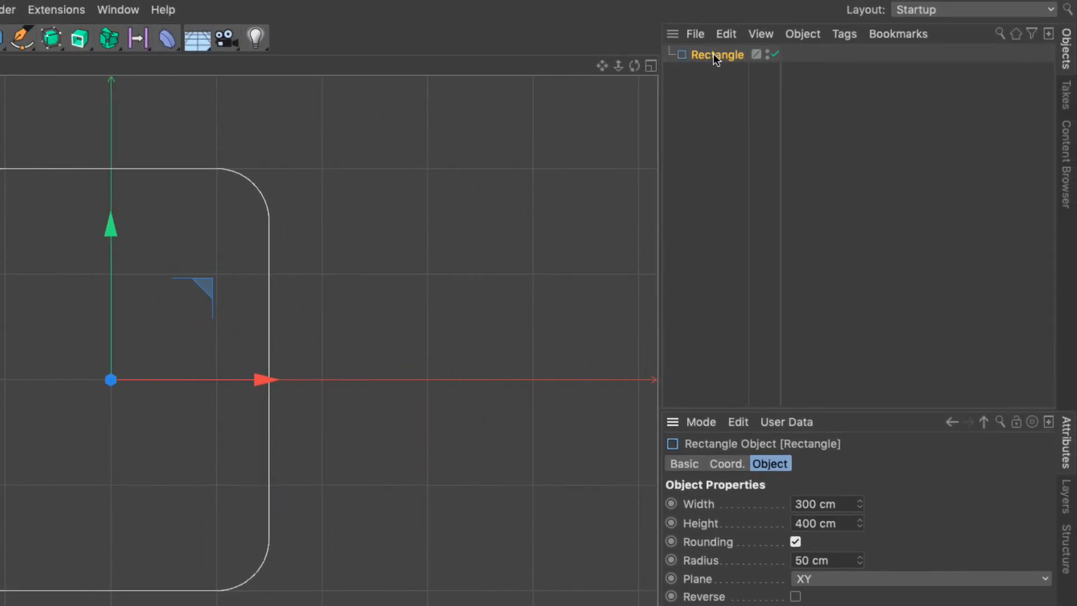
Step: Rename the rectangle spline as "body"
double_click(714, 55)
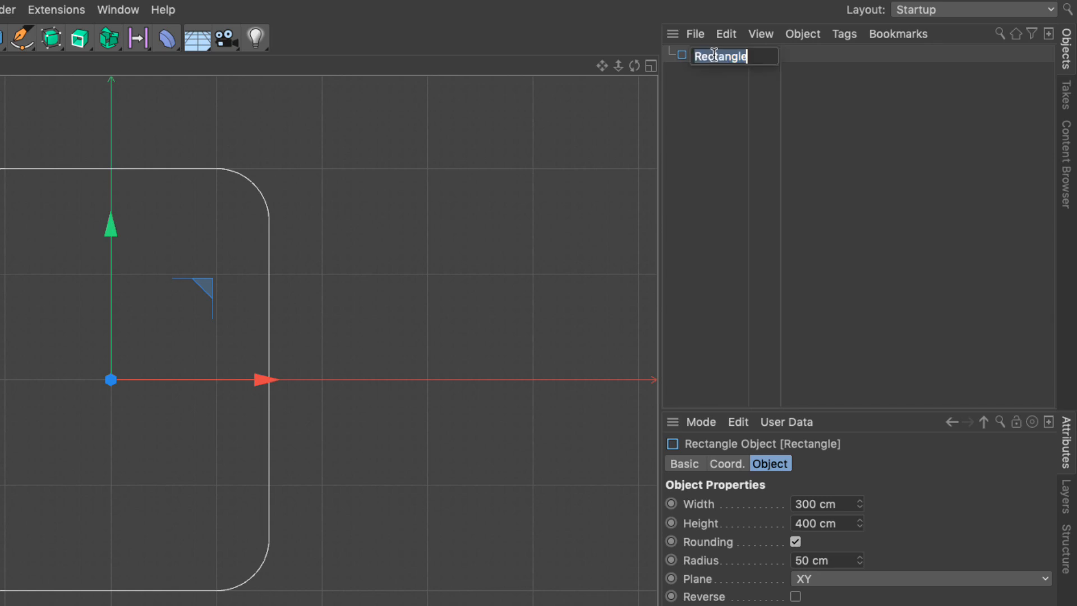
text(body)
key(Return)
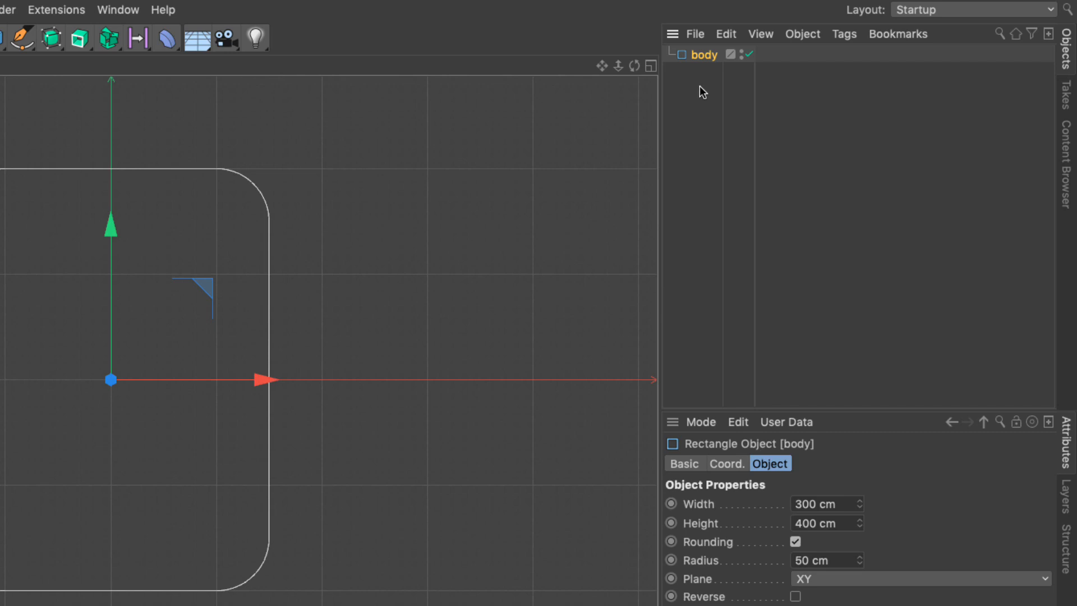
Step: Duplicate the body spline and rename the copy as "frame"
click(21, 48)
drag(705, 60, 705, 94)
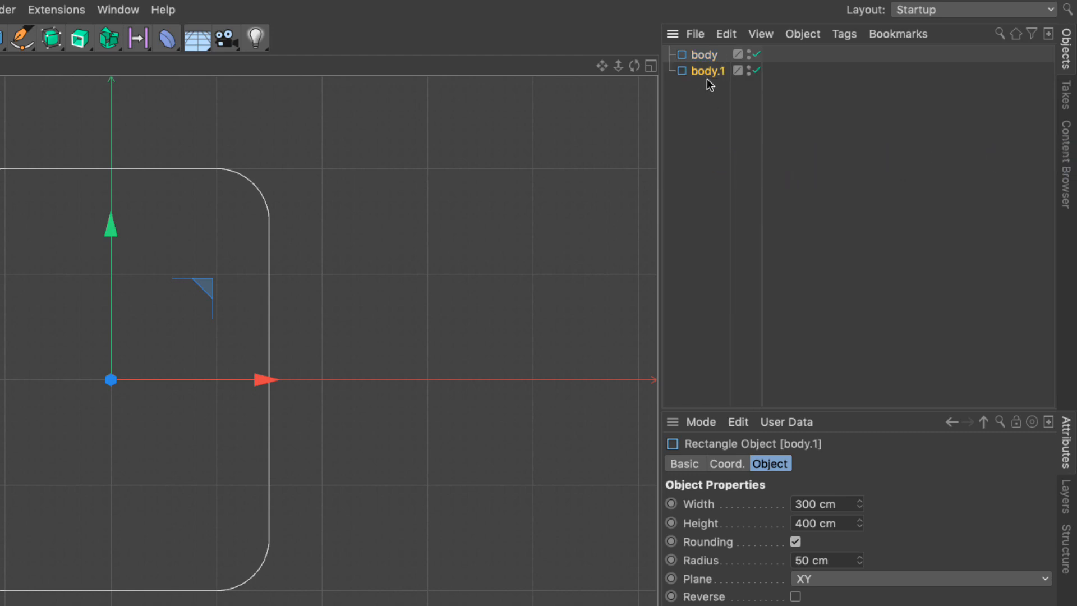
double_click(706, 71)
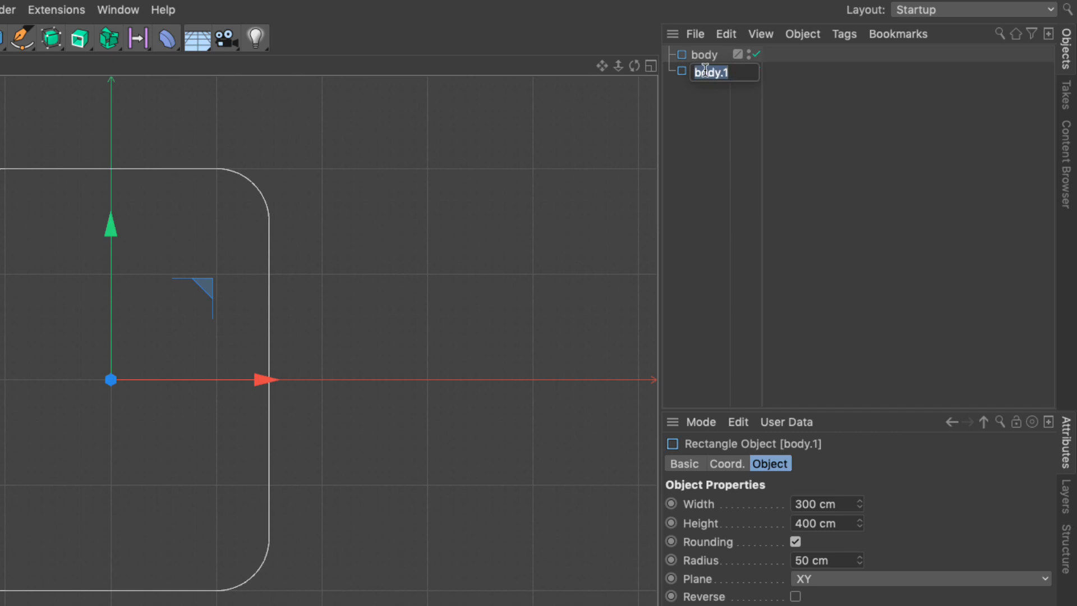
text(frame)
key(Return)
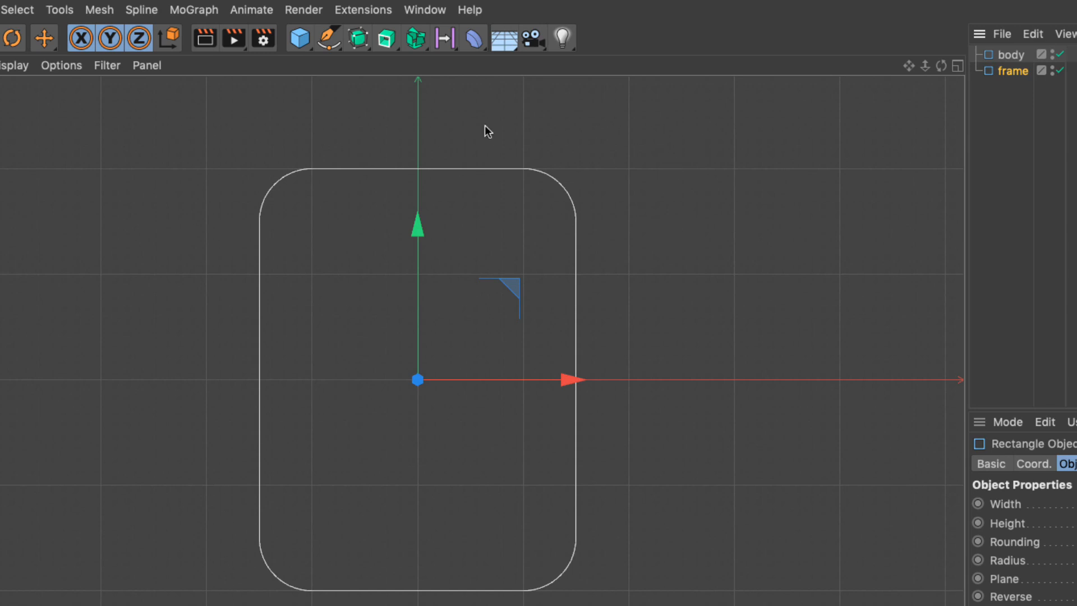
Step: Hide the grid in the Front view
click(108, 68)
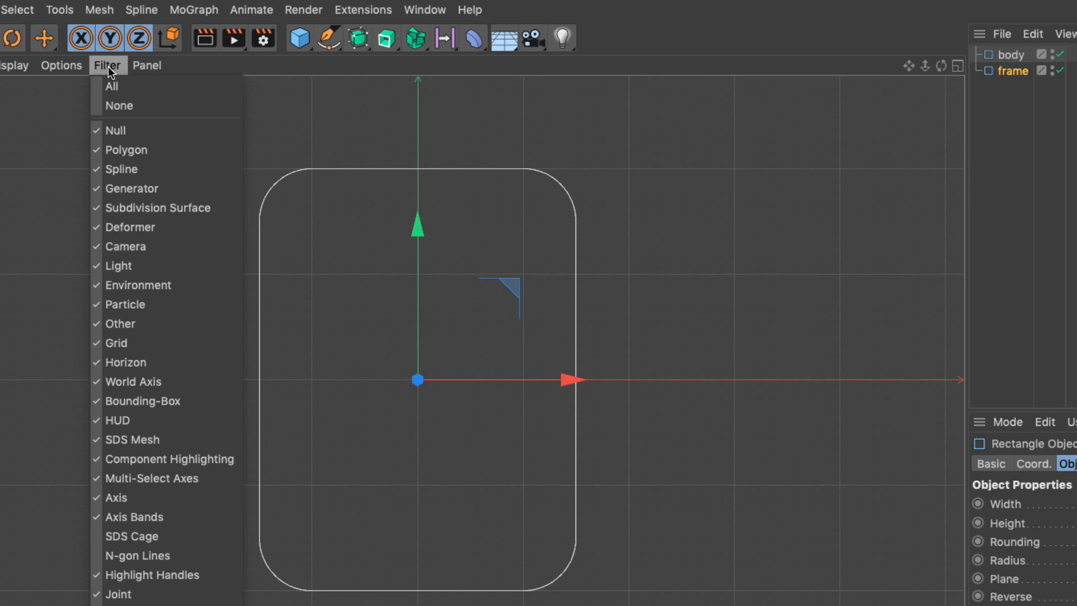
click(135, 343)
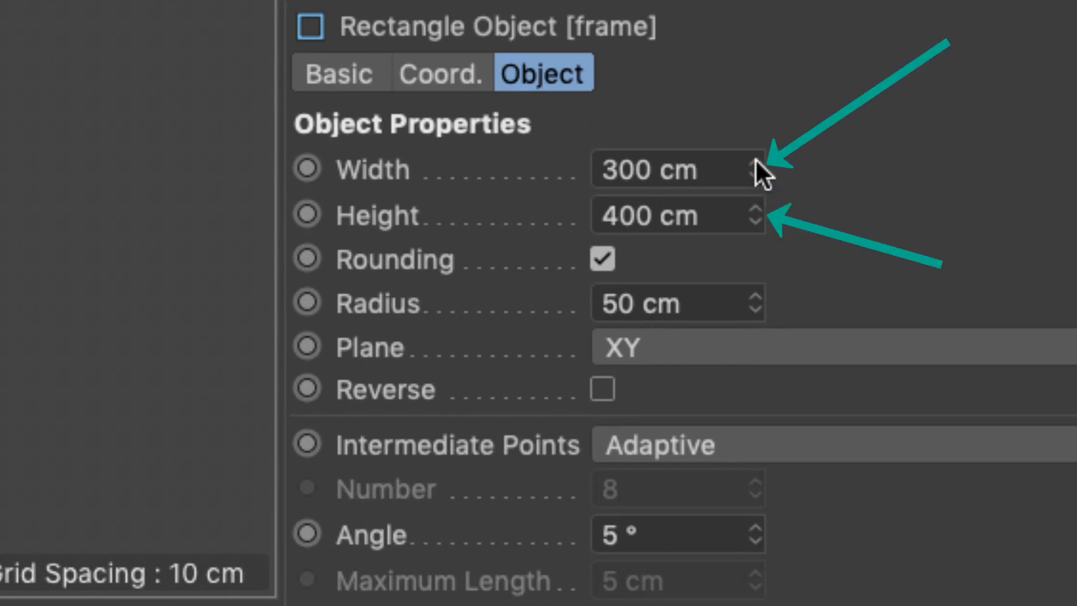
Step: Resize the frame spline to 255 by 195 cm with a 23 cm corner radius and raise it to about Y 77 cm
drag(753, 176, 758, 191)
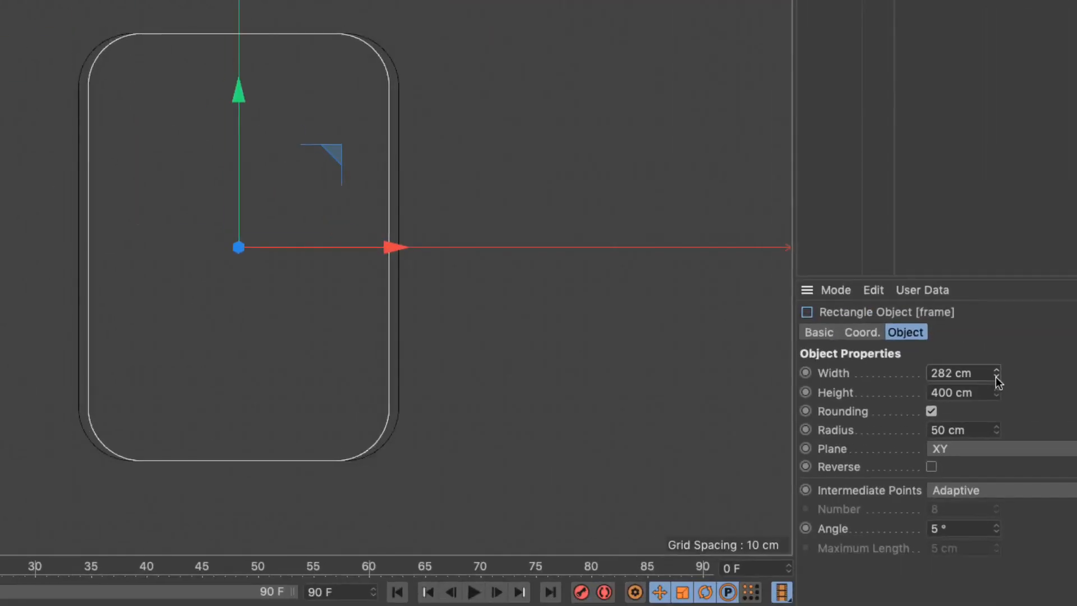
mouse_move(998, 382)
mouse_down()
mouse_move(999, 409)
mouse_move(998, 314)
mouse_move(998, 401)
mouse_move(996, 382)
mouse_up()
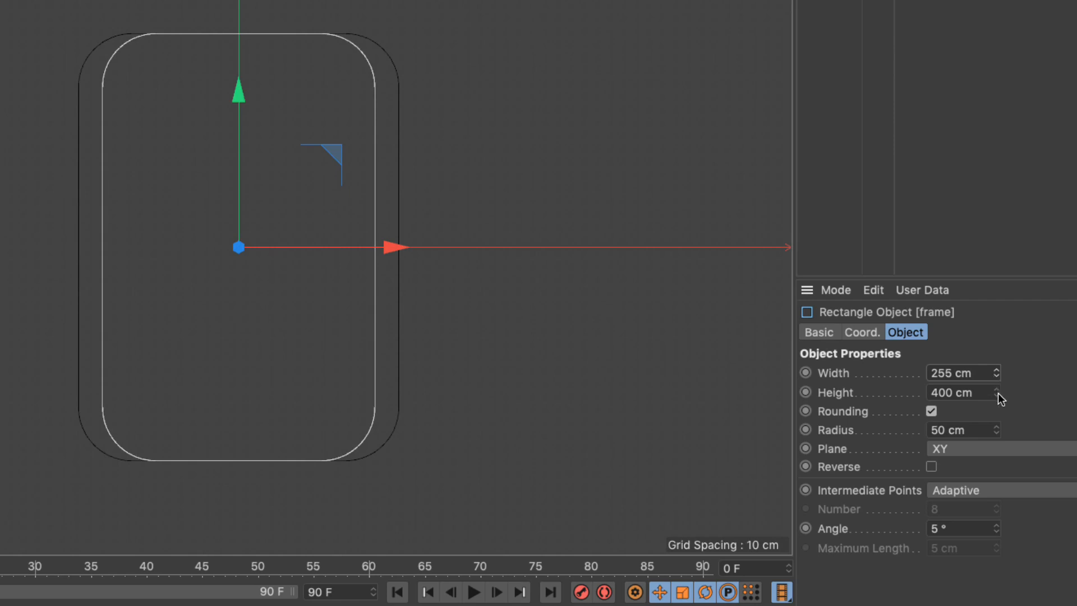
drag(998, 393, 997, 508)
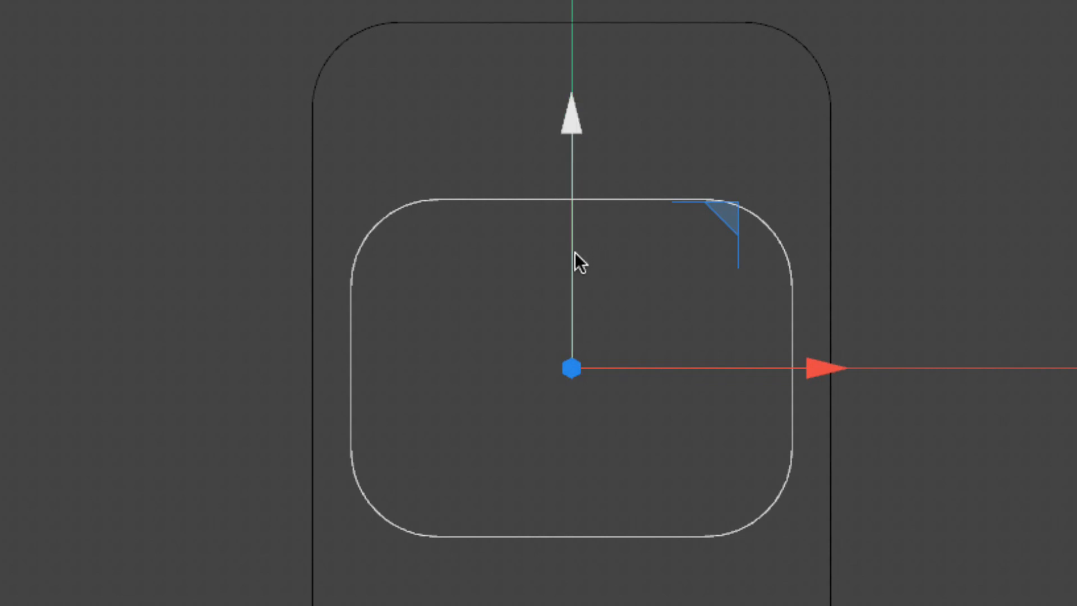
drag(575, 252, 601, 119)
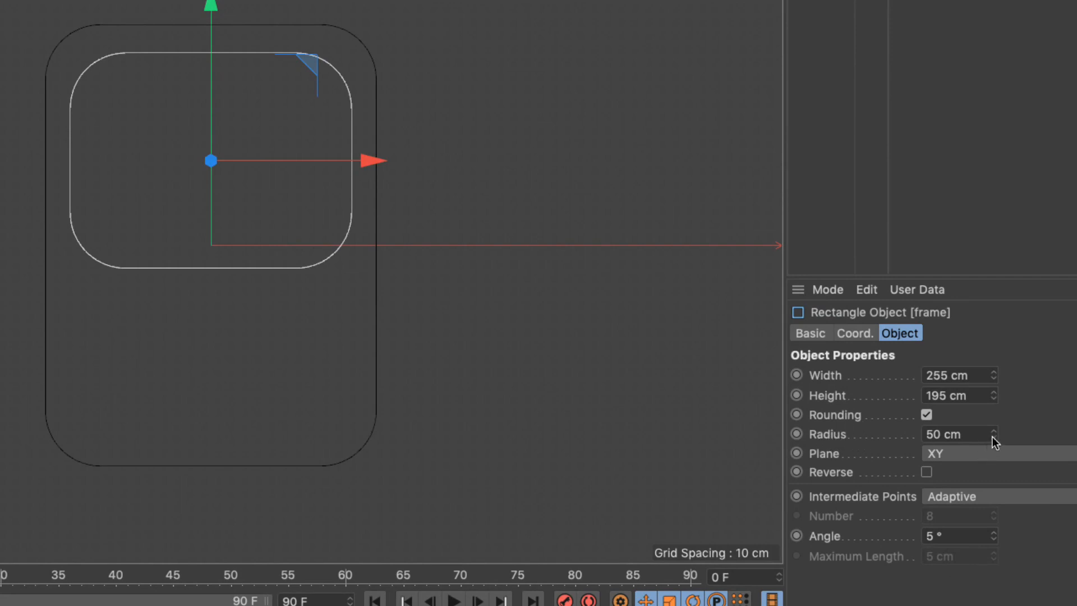
drag(993, 438, 993, 456)
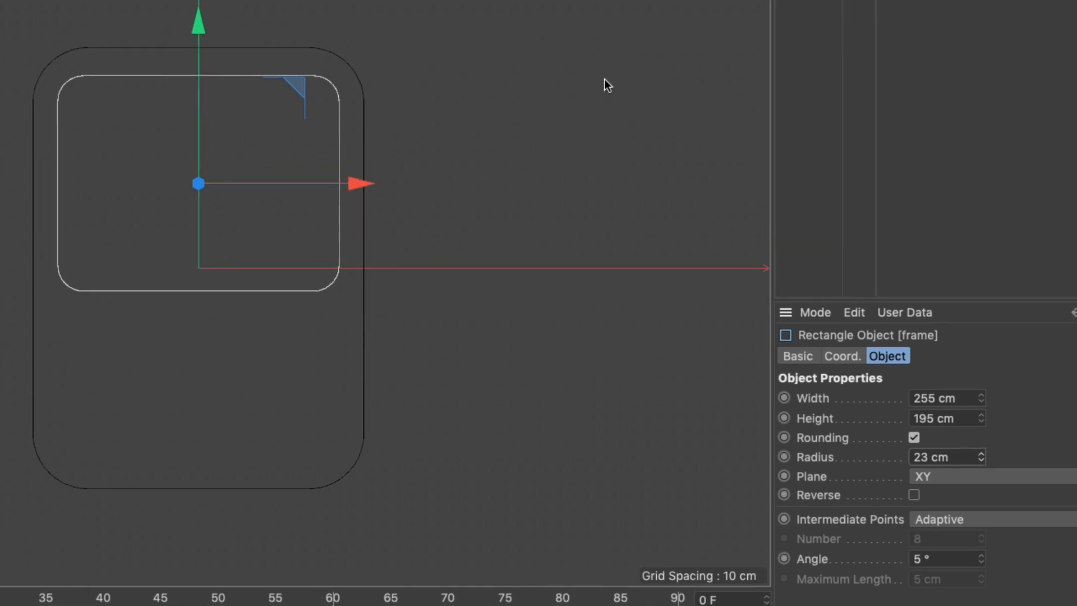
Step: Duplicate the frame spline and rename the copy as "screen"
drag(771, 25, 774, 59)
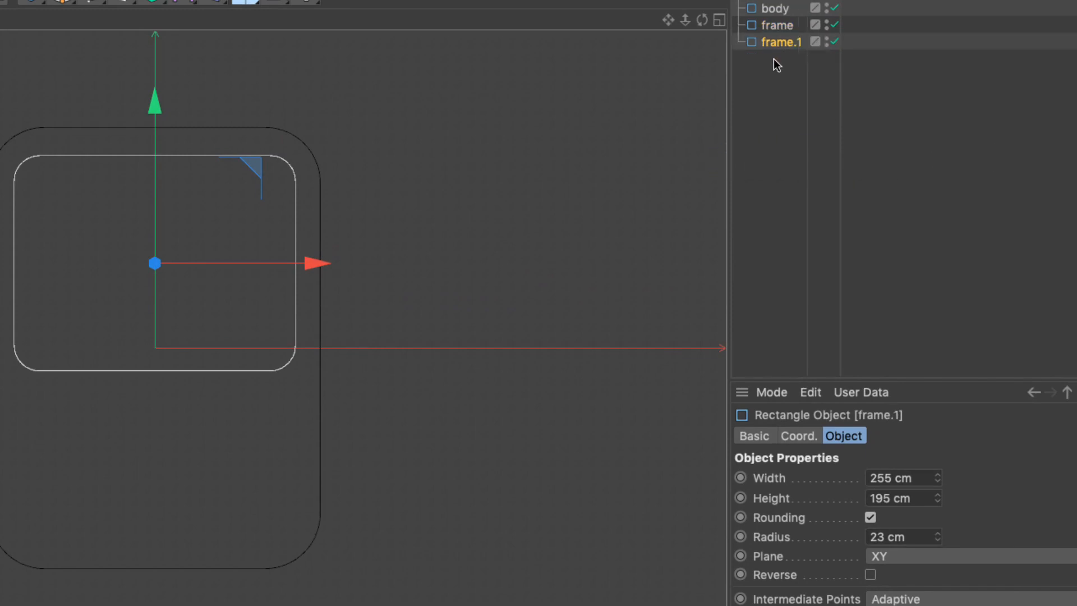
double_click(776, 43)
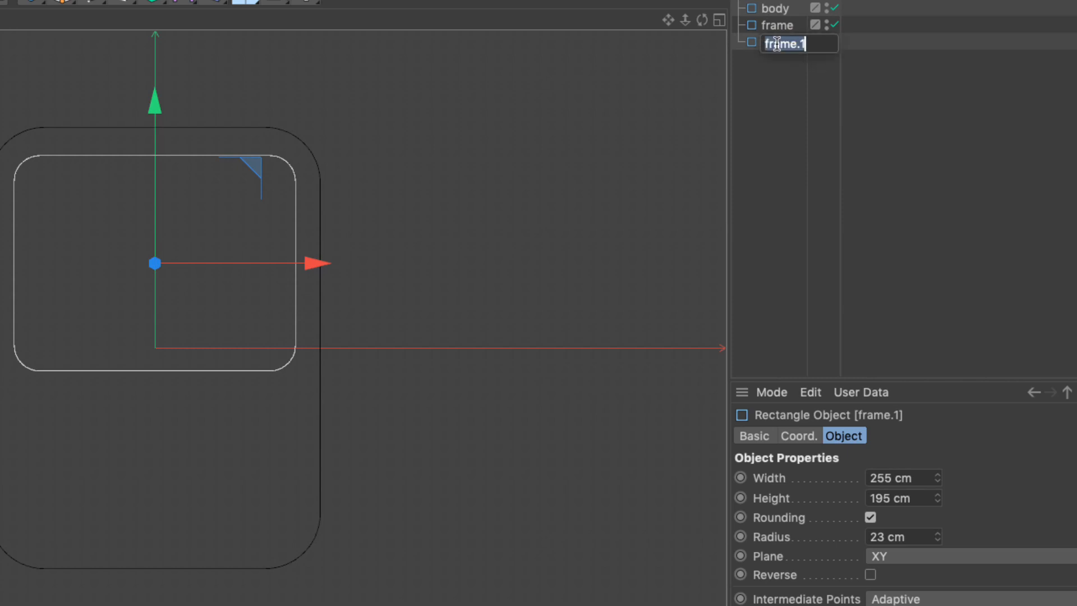
text(screen)
key(Return)
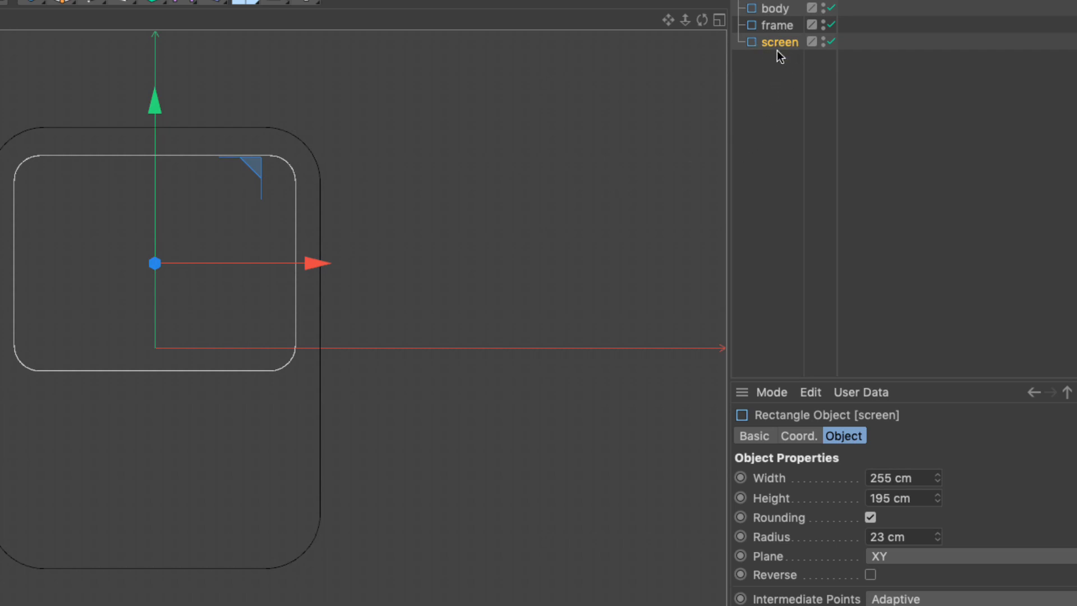
Step: Shrink the screen spline's width and height by 50 cm each, to 205 by 145 cm, and reduce its corner radius to 12 cm
click(926, 479)
text(-50)
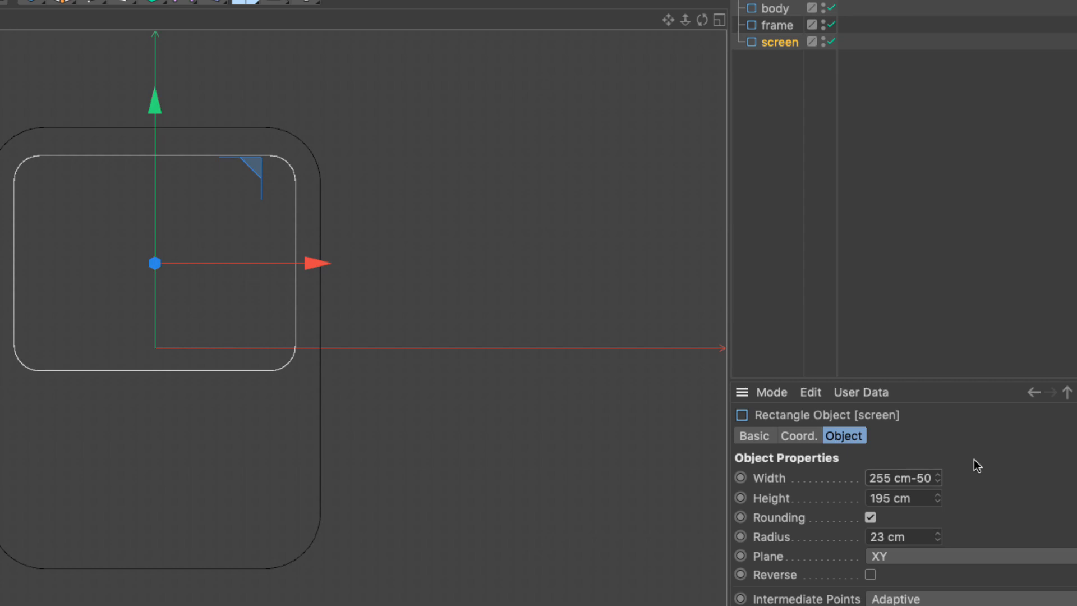
key(Return)
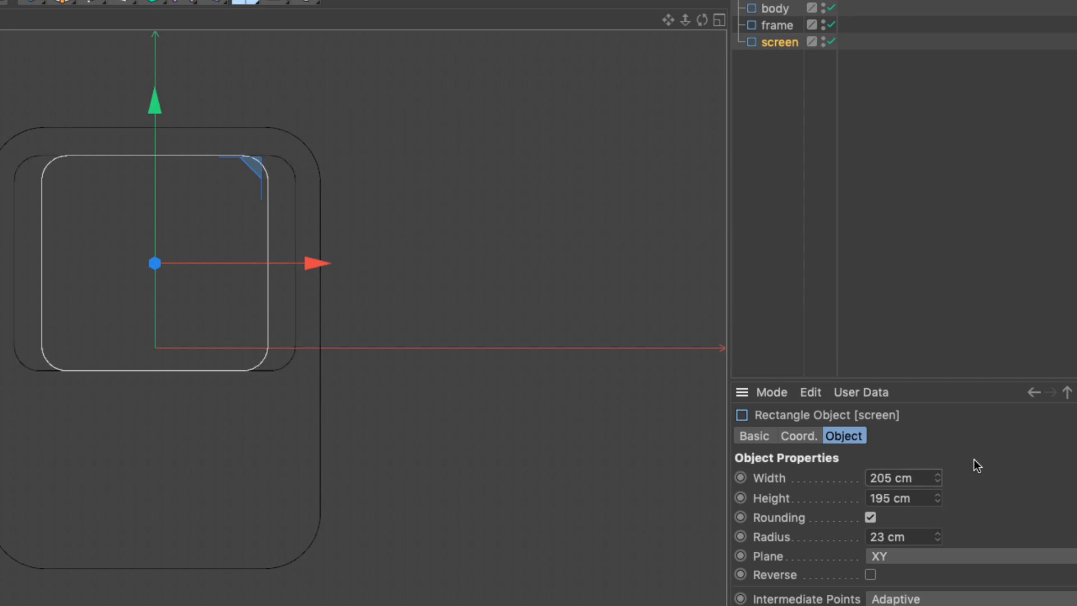
click(923, 498)
text(-50)
key(Return)
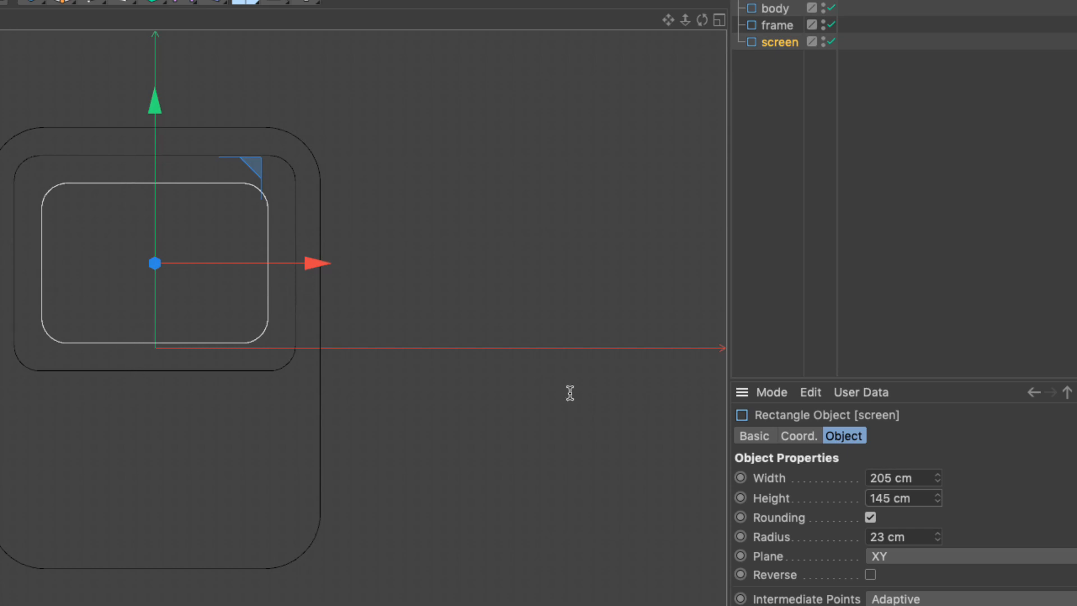
drag(937, 540, 938, 544)
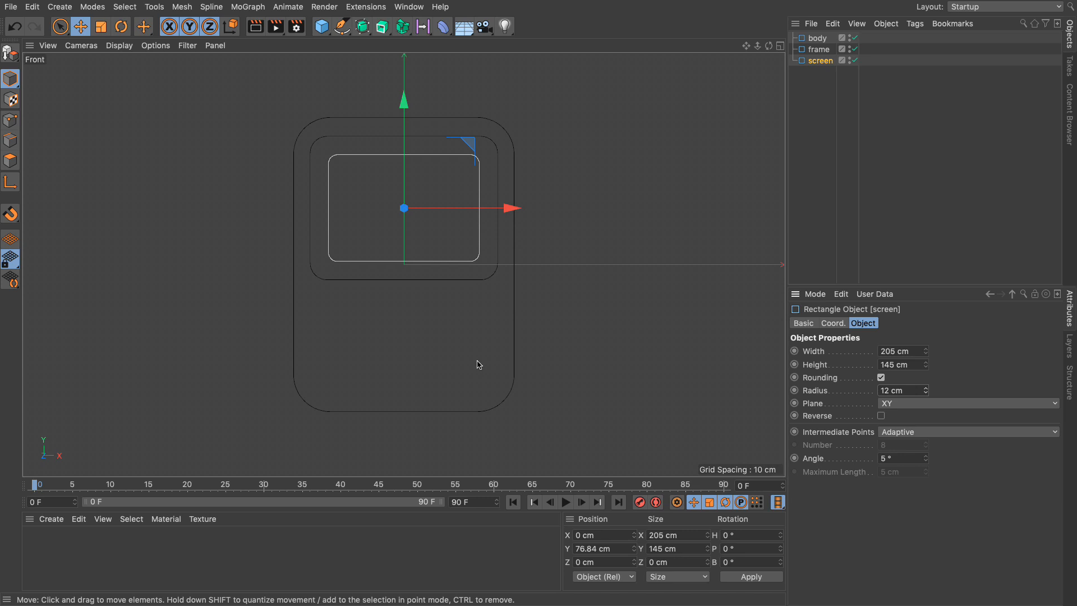
Step: Duplicate the screen spline, move the copy to about X -84 cm, Y -42 cm, and rename it "L button"
drag(821, 62, 819, 95)
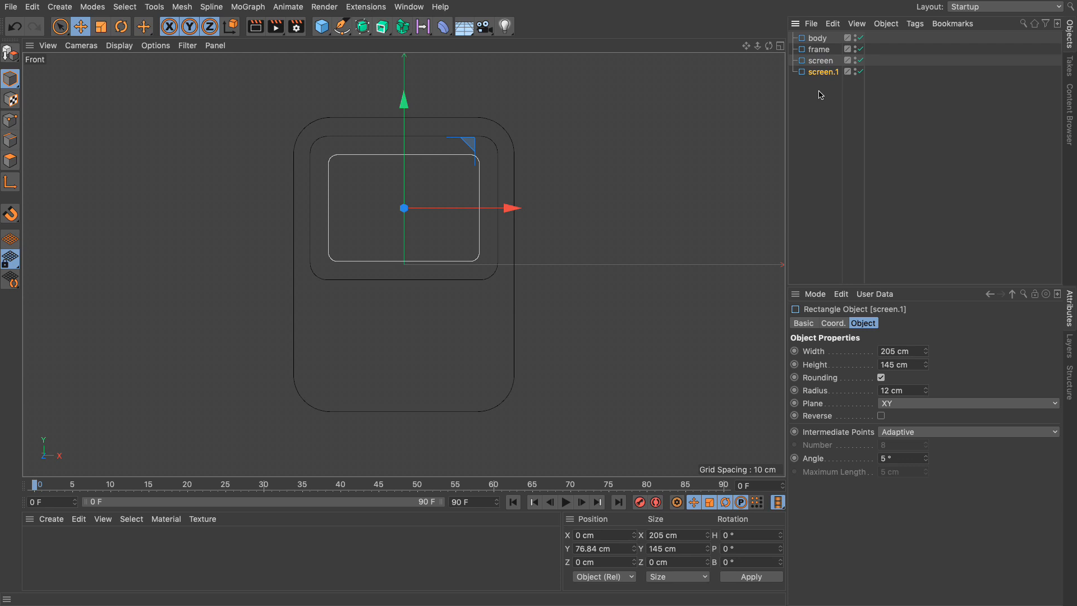
drag(720, 102, 617, 185)
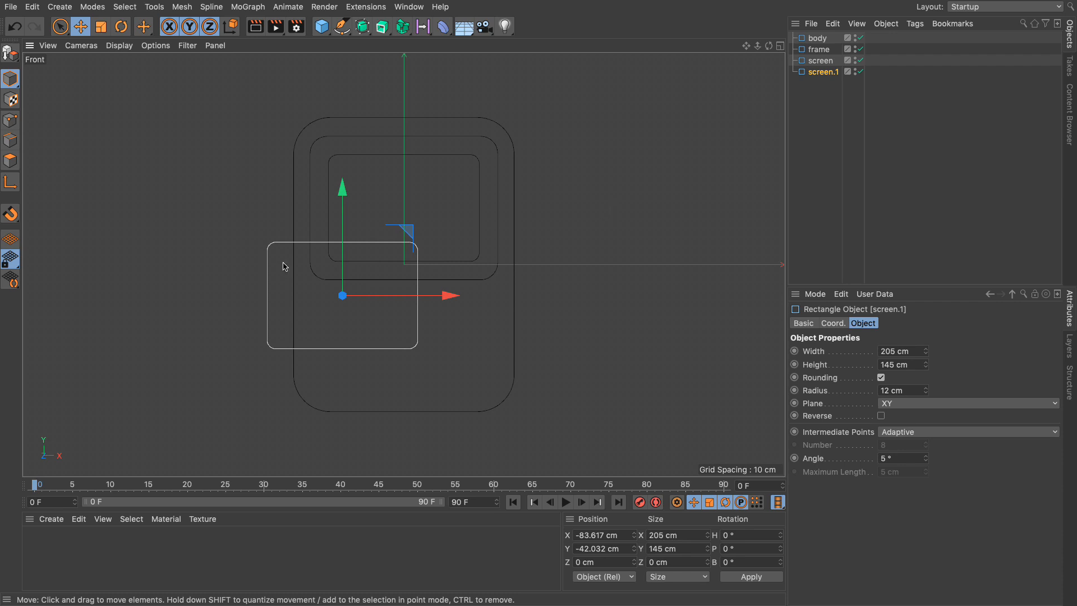
double_click(823, 73)
text(L)
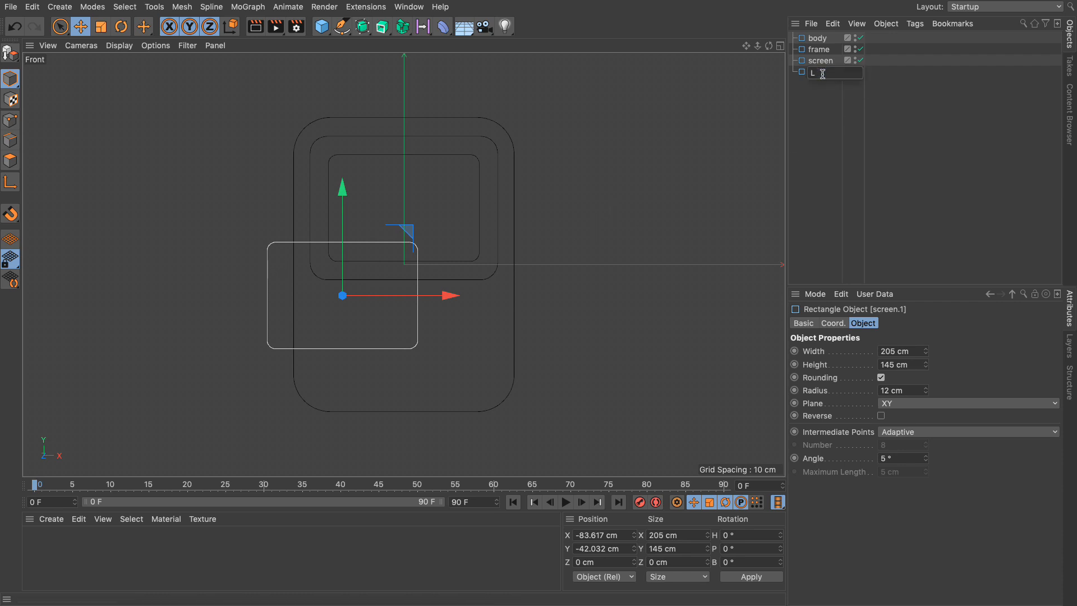
text( button)
key(Return)
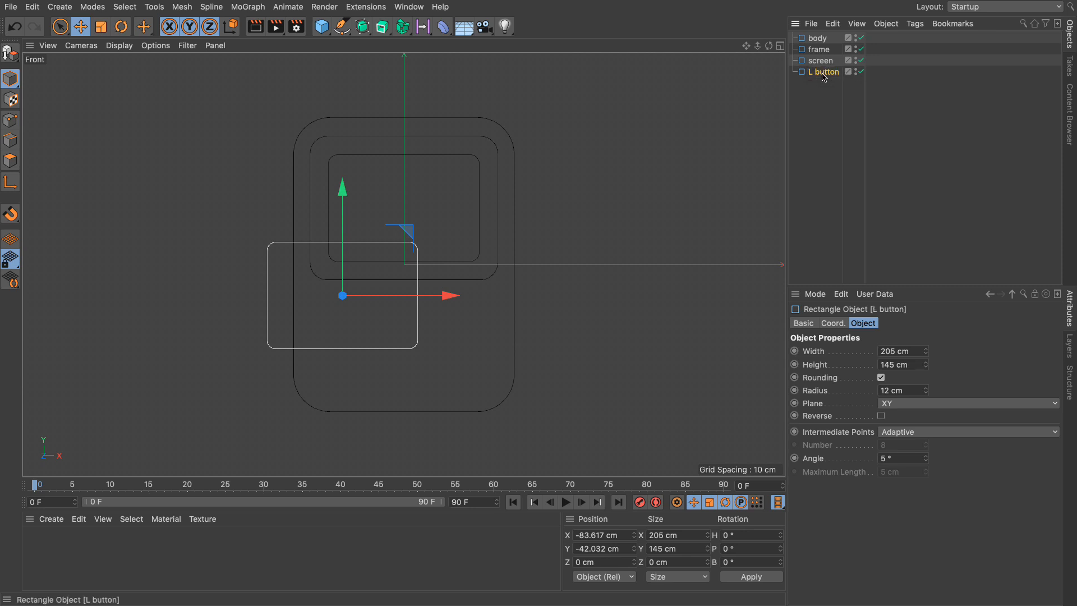
Step: Resize the L button spline to 89 by 19 cm with an 8.5 cm radius, and duplicate it across the body at about X 99 cm
drag(925, 351, 925, 383)
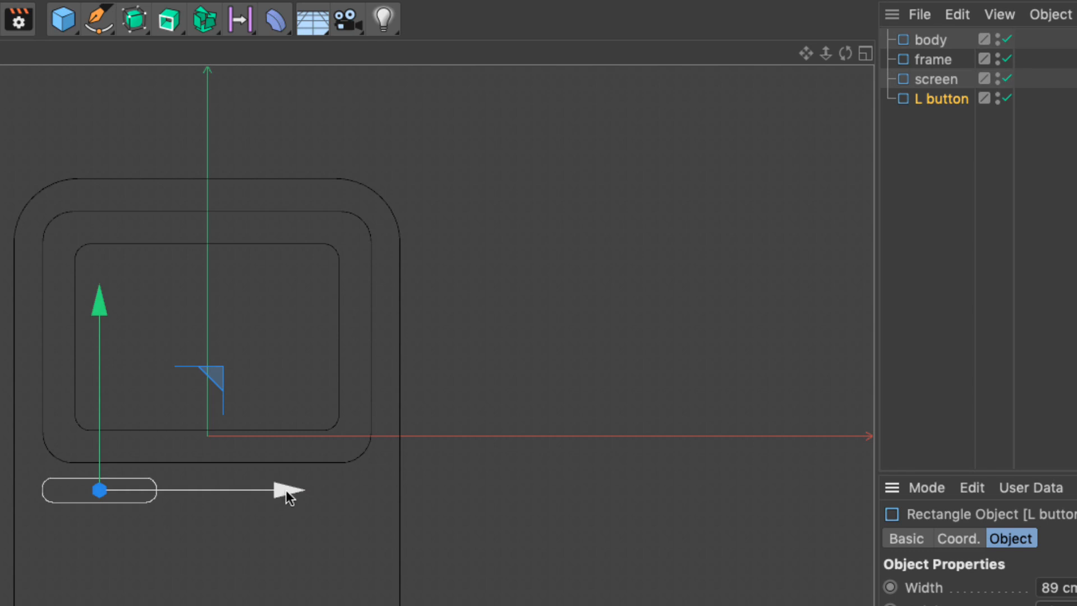
ctrl+drag(286, 490, 519, 513)
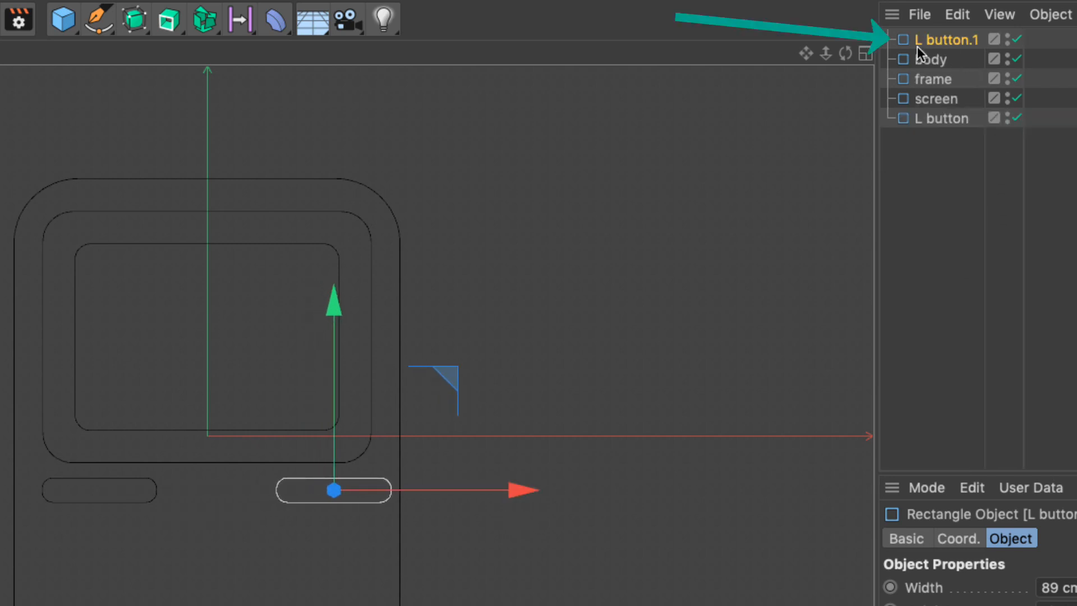
drag(955, 39, 941, 166)
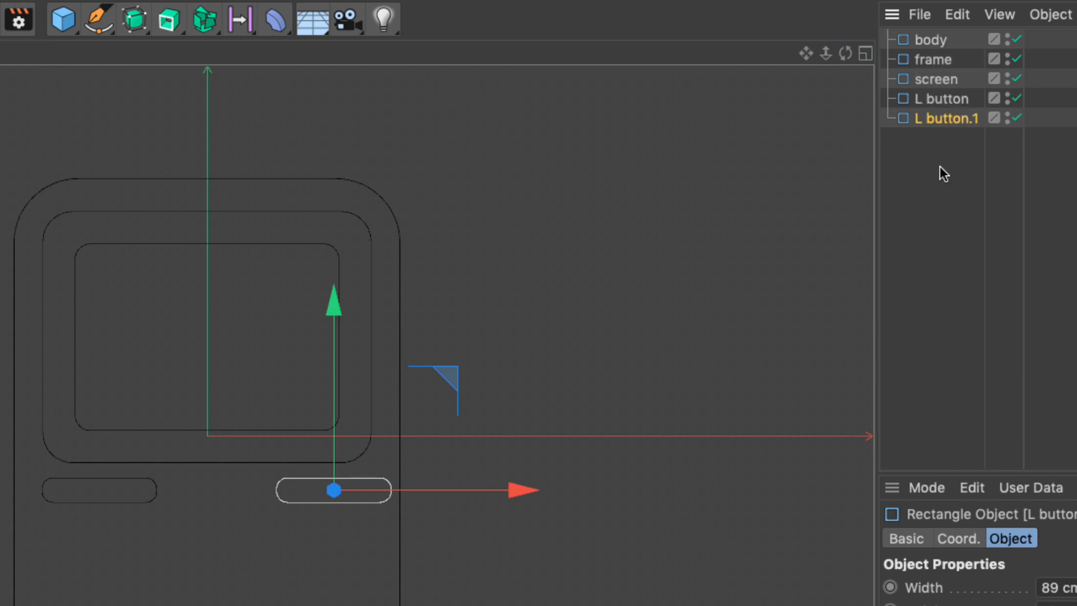
Step: Rename the duplicated button spline "R button" and reduce its width to 56 cm
double_click(937, 117)
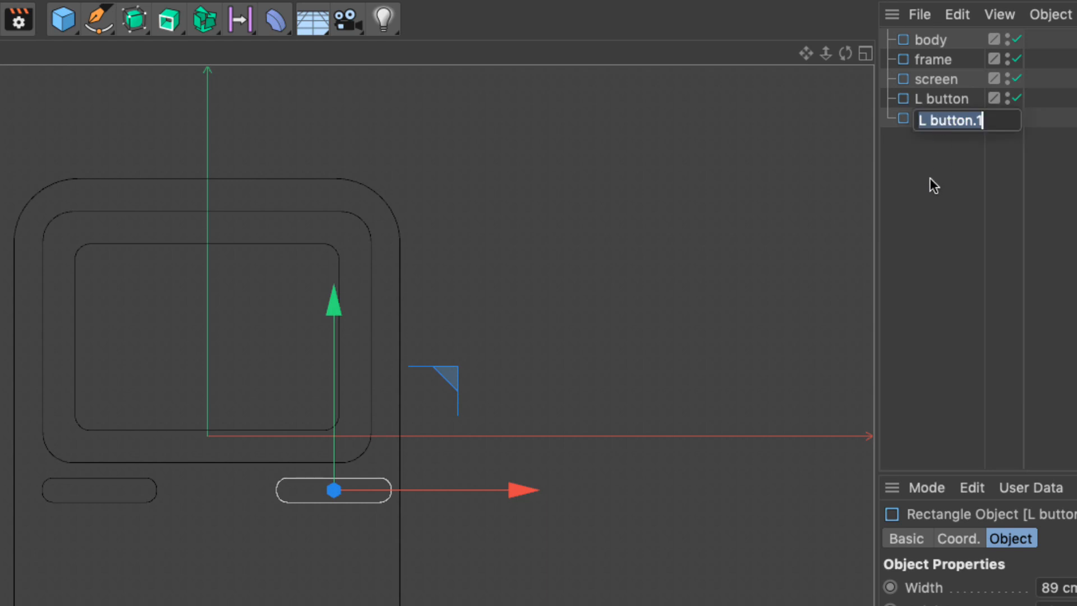
text(R but)
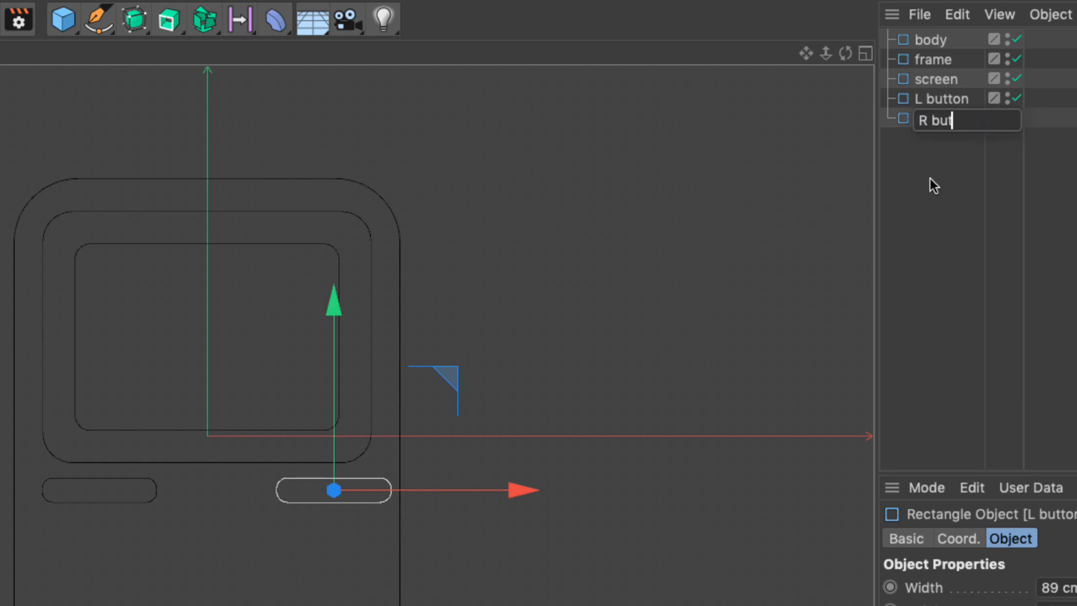
text(ton)
key(Return)
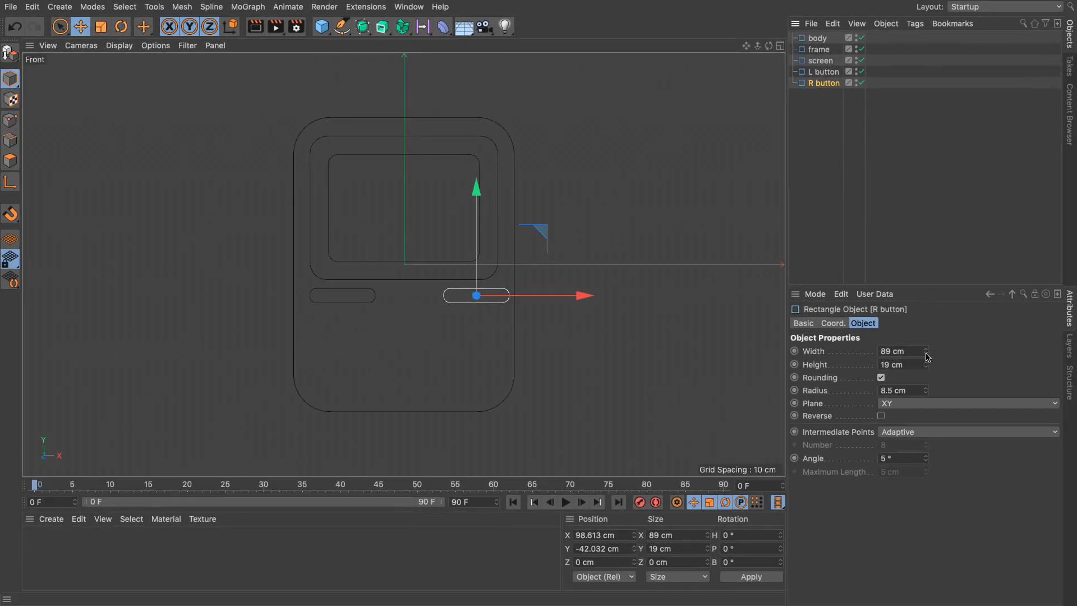
drag(927, 357, 927, 354)
Step: Duplicate the R button spline and rename the copy "Cross H"
ctrl+drag(820, 85, 820, 155)
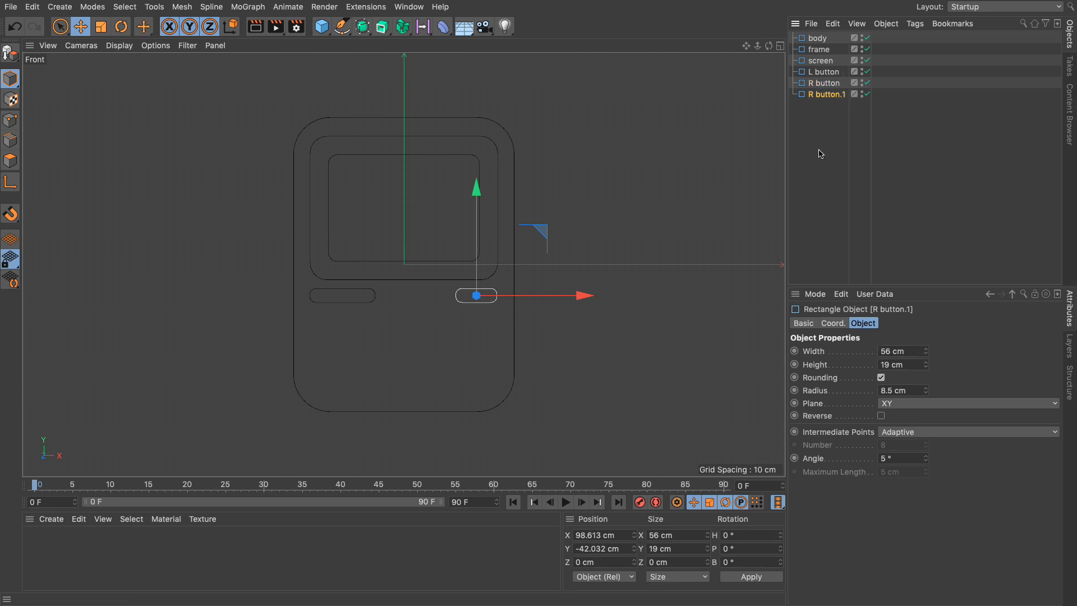
double_click(826, 96)
text(ross H)
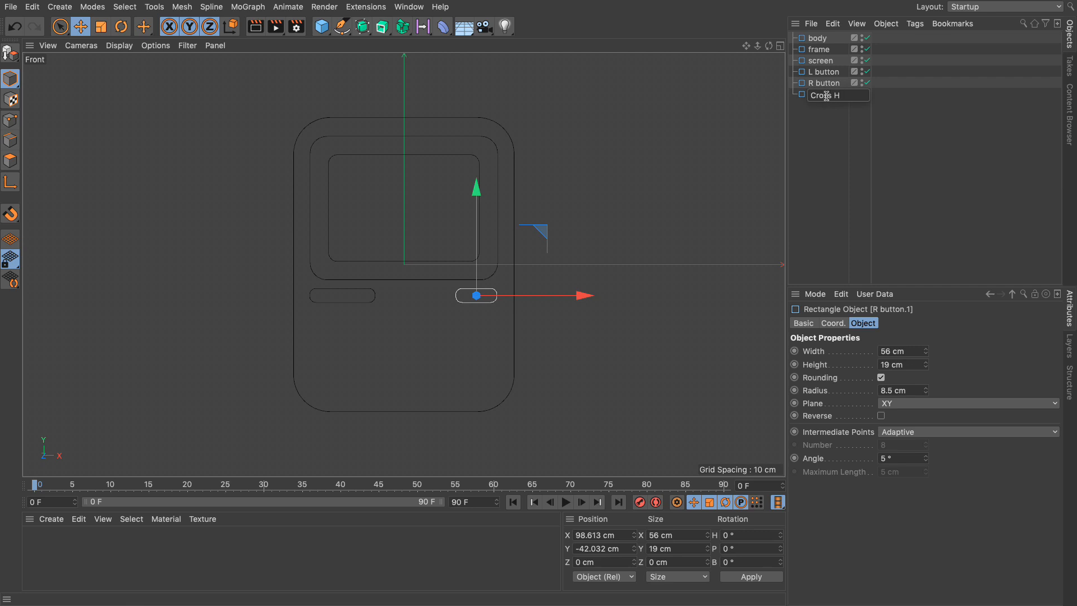
key(Return)
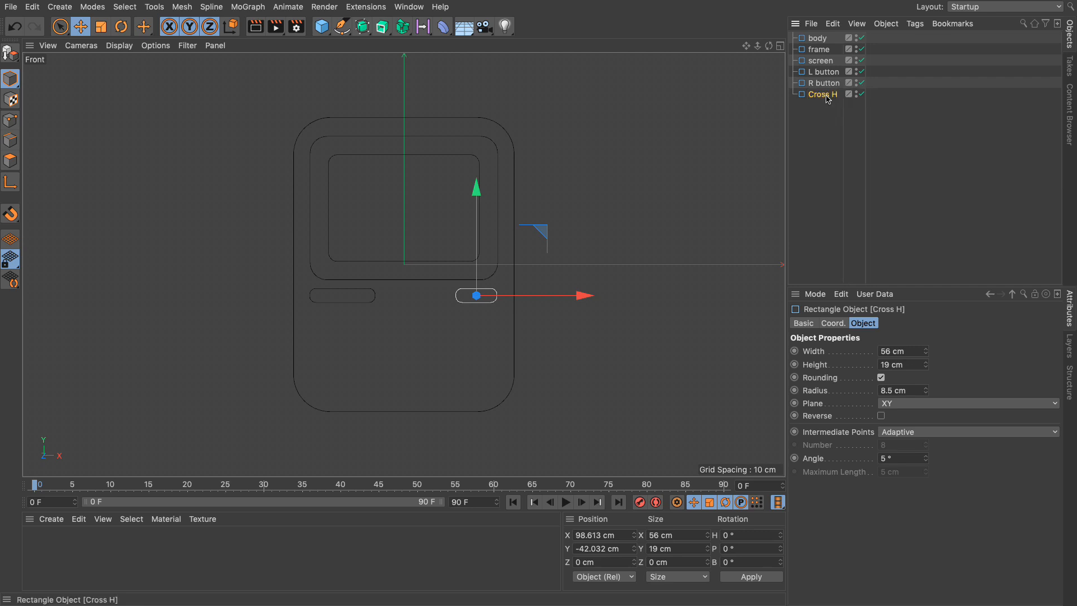
Step: Move Cross H to about X -81 cm, Y -123 cm, and resize it to 73 by 31 cm with a 5.5 cm radius
drag(715, 119, 585, 177)
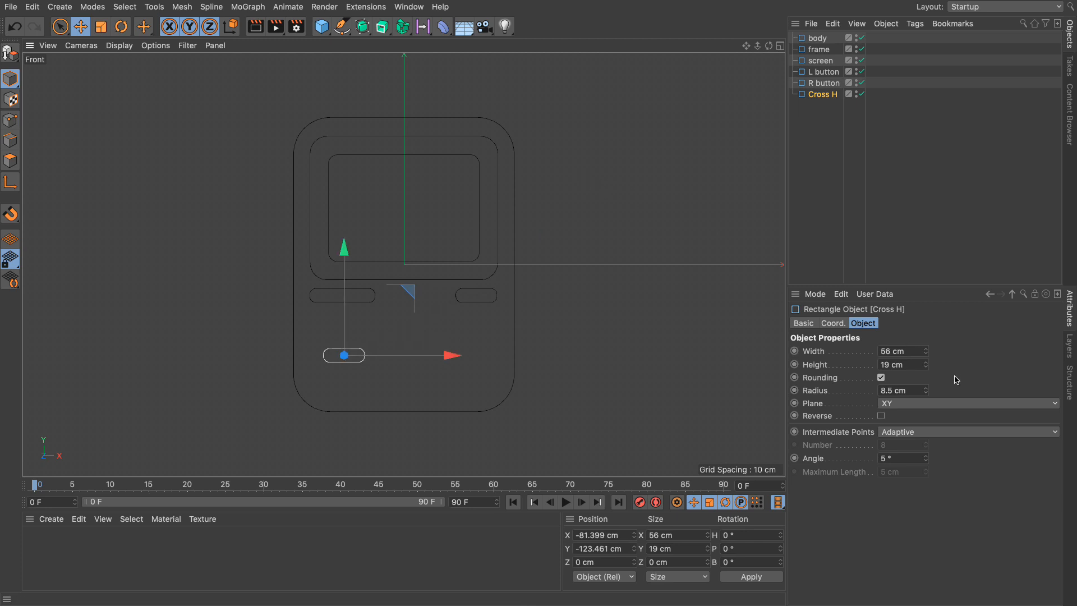
drag(926, 351, 927, 395)
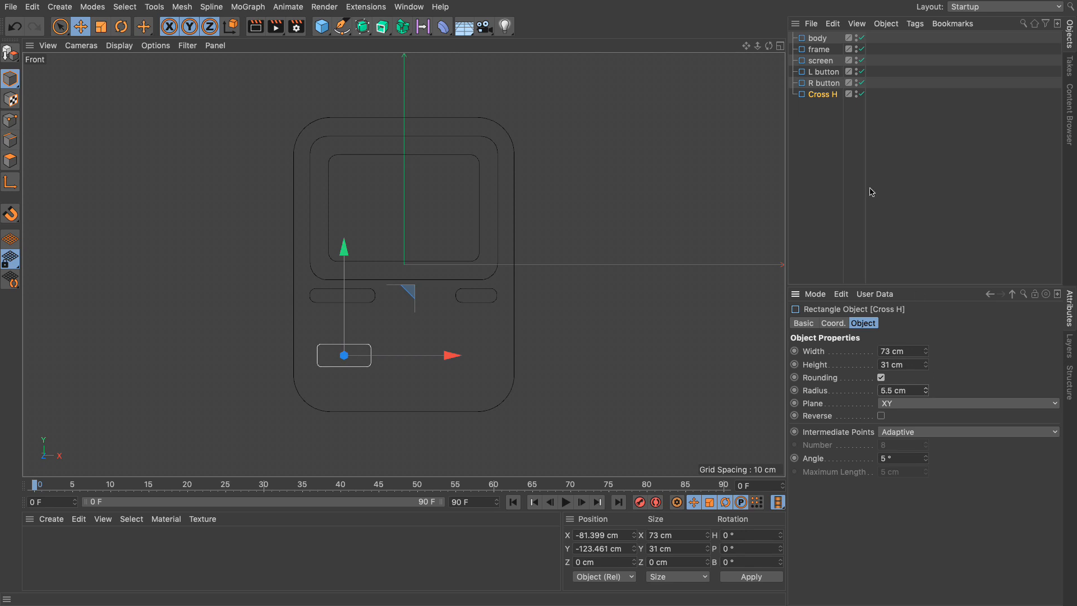
Step: Duplicate the Cross H spline and rename the copy "Cross V"
drag(824, 98, 865, 110)
double_click(837, 107)
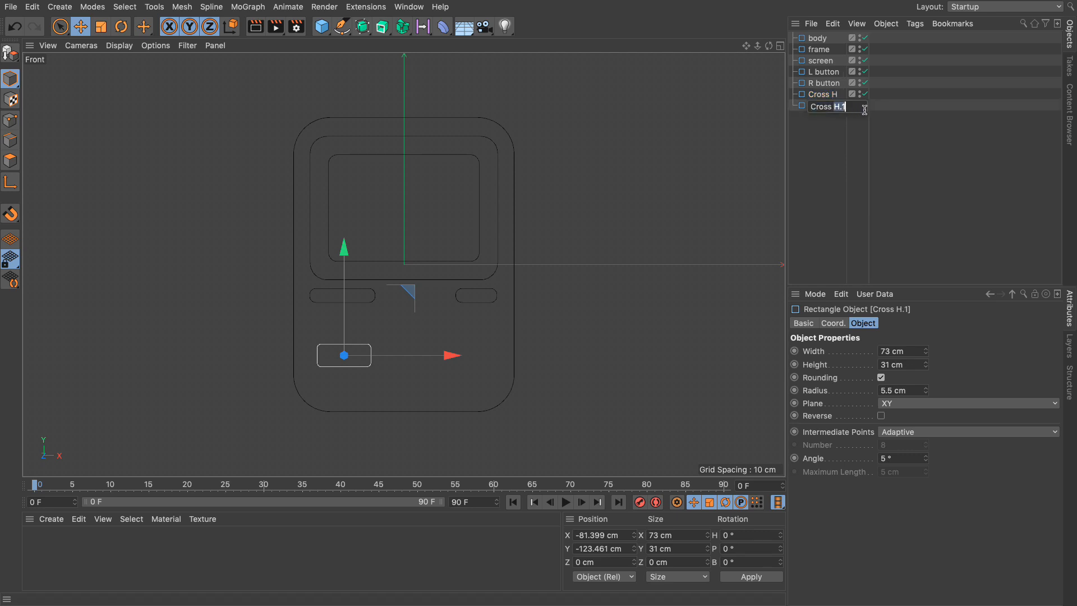
text(V)
key(Return)
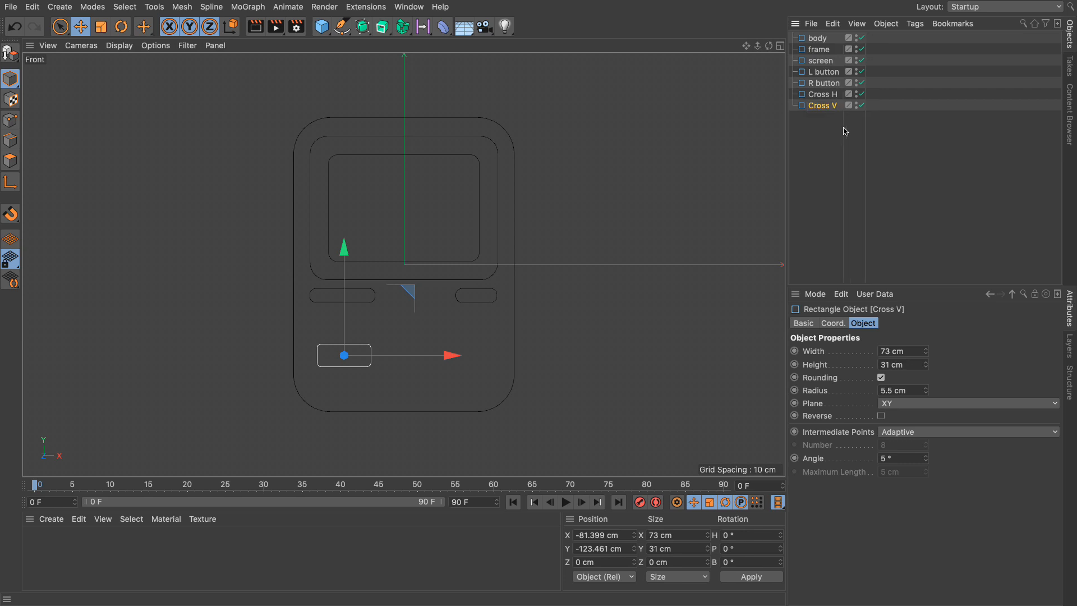
Step: Set the Cross V spline's width to 31 cm and height to 73 cm to complete the cross shape
click(914, 352)
text(31)
key(Tab)
text(73)
key(Return)
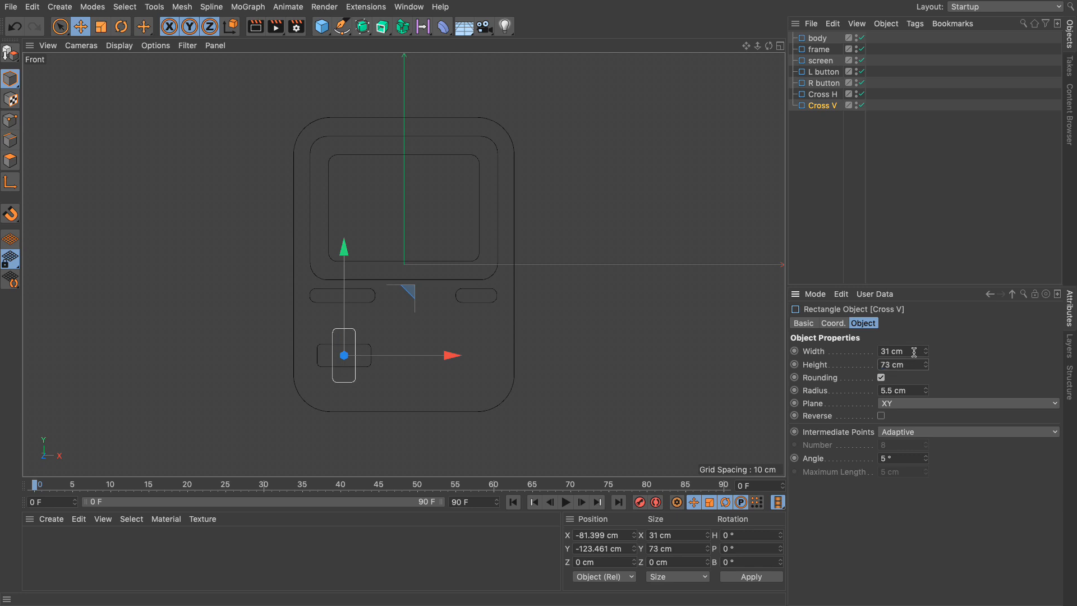
click(821, 183)
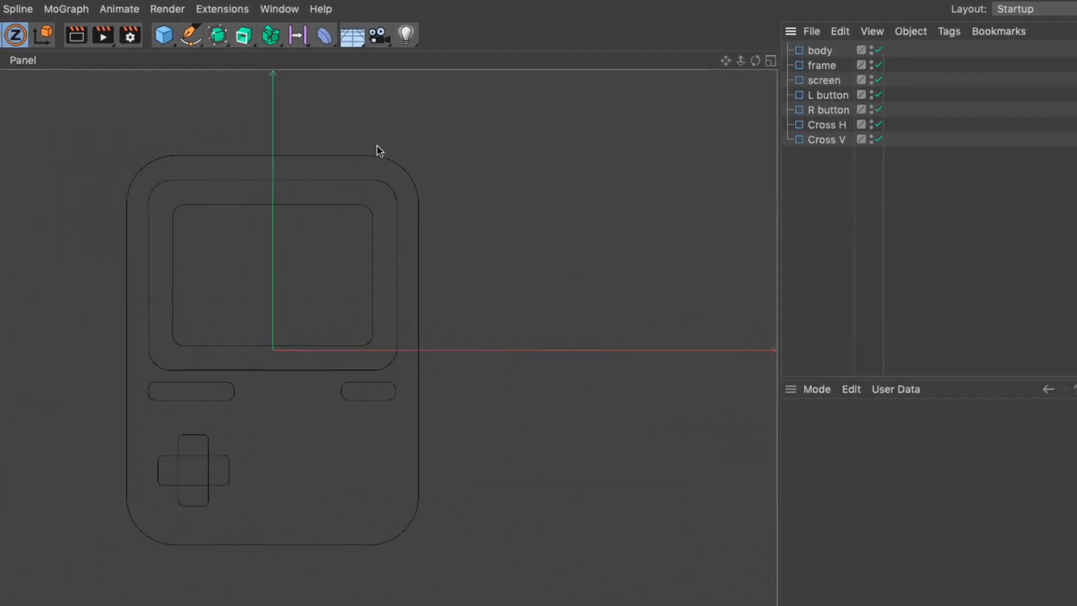
Step: Add a circle spline with a 25 cm radius and place it below the frame, to the right of the cross
click(179, 43)
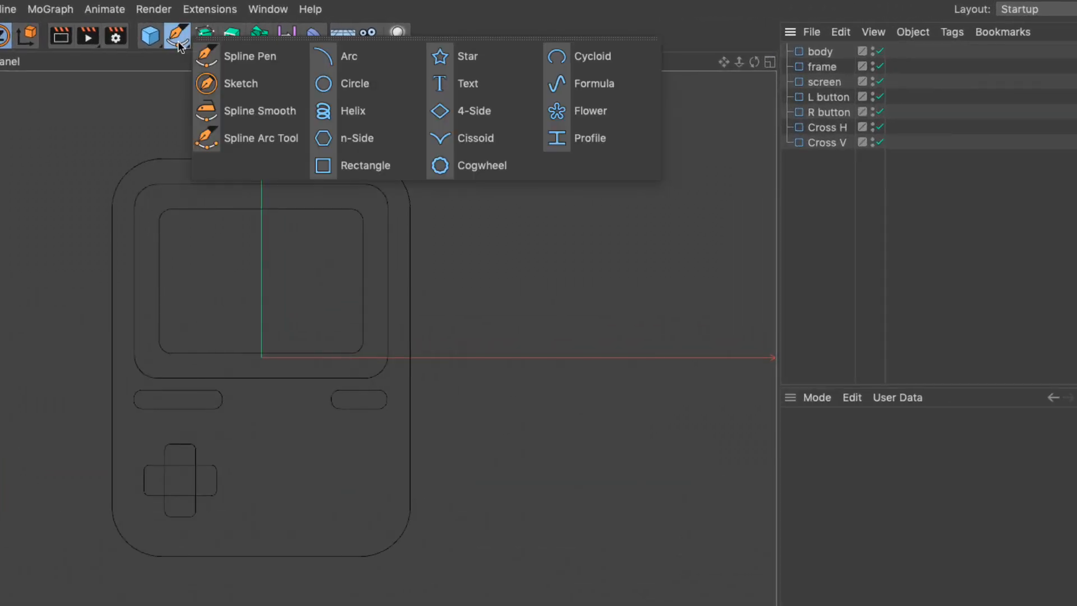
click(349, 94)
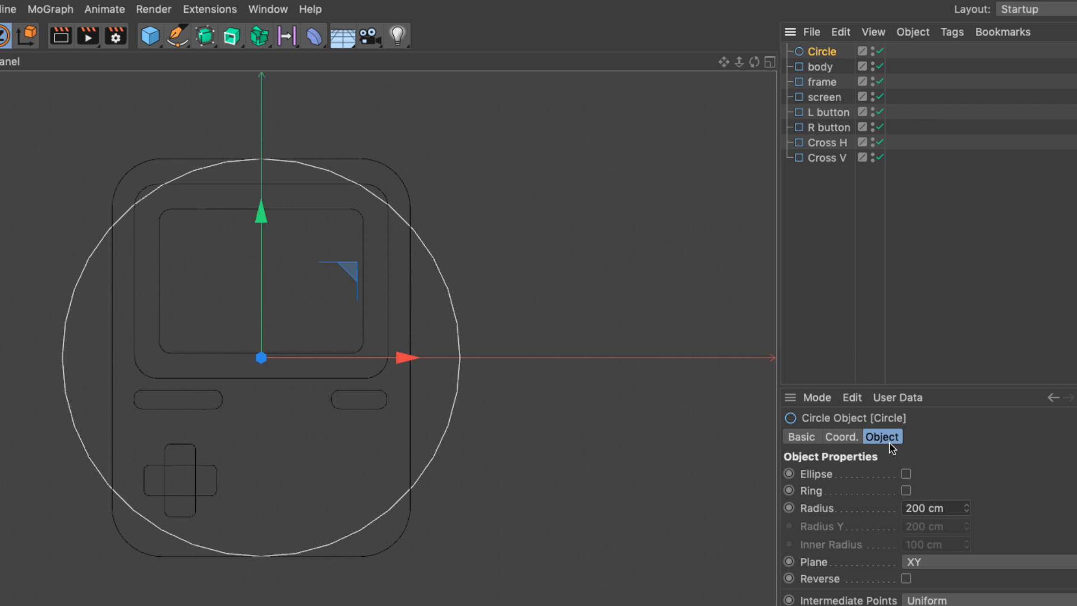
drag(966, 508, 967, 515)
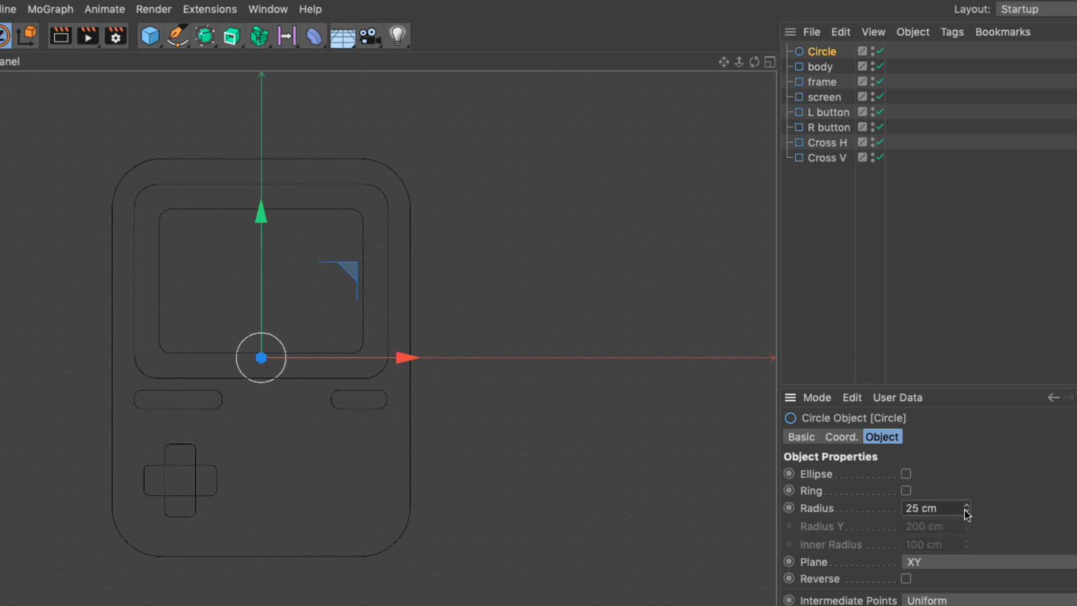
drag(532, 147, 570, 242)
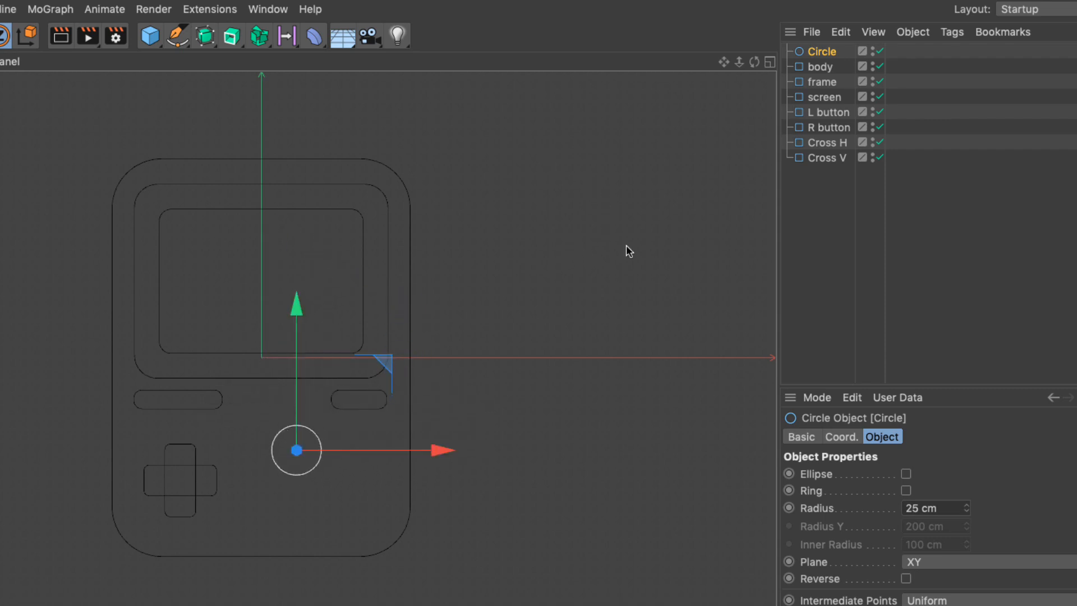
Step: Move the circle to the end of the object list and rename it "Button T"
drag(822, 51, 826, 165)
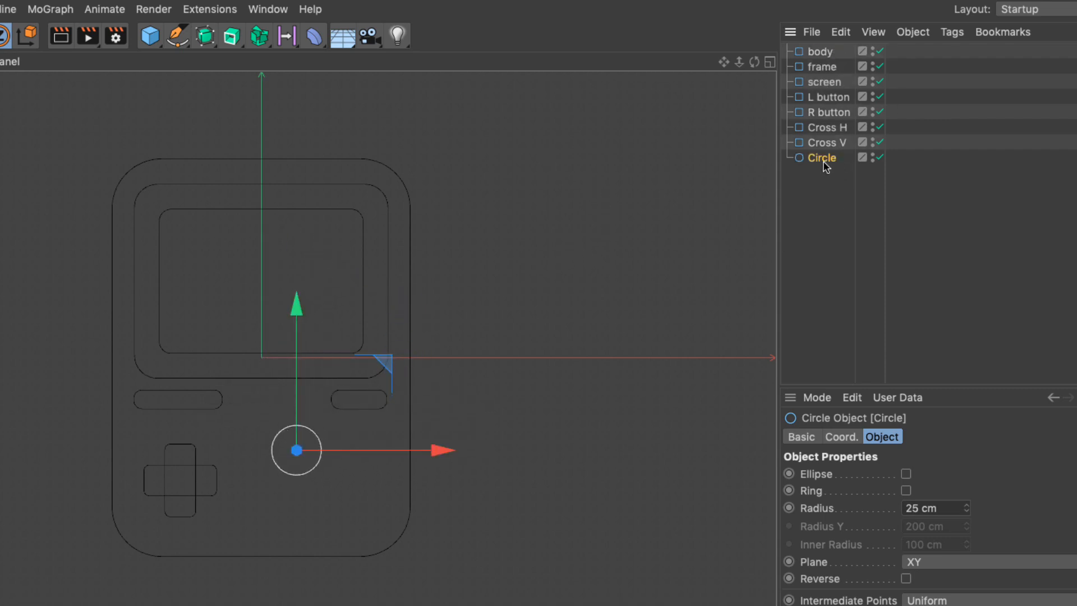
double_click(823, 159)
text(Button T)
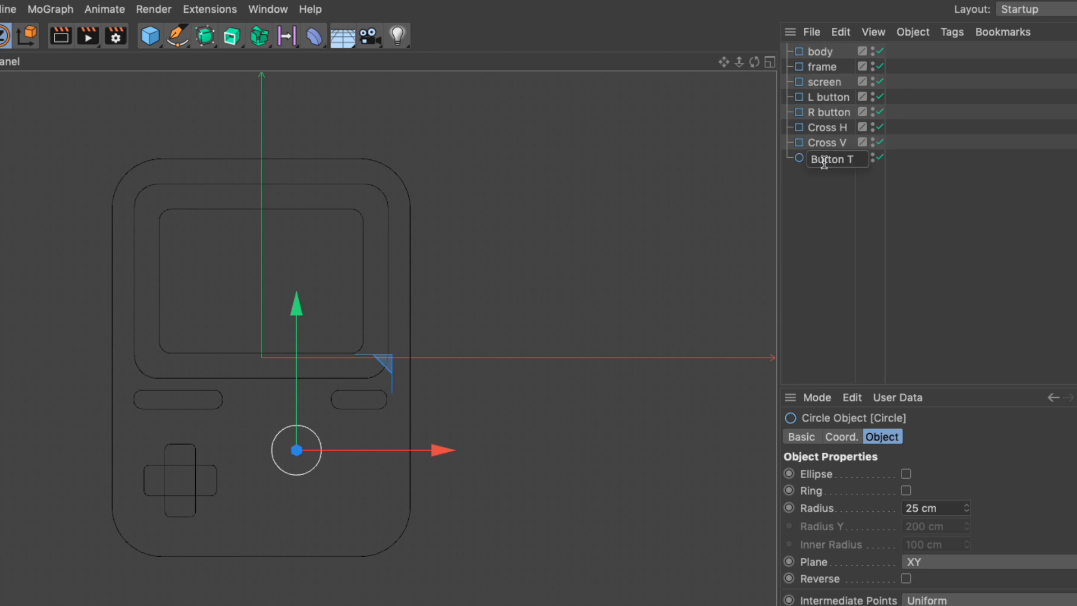
key(Return)
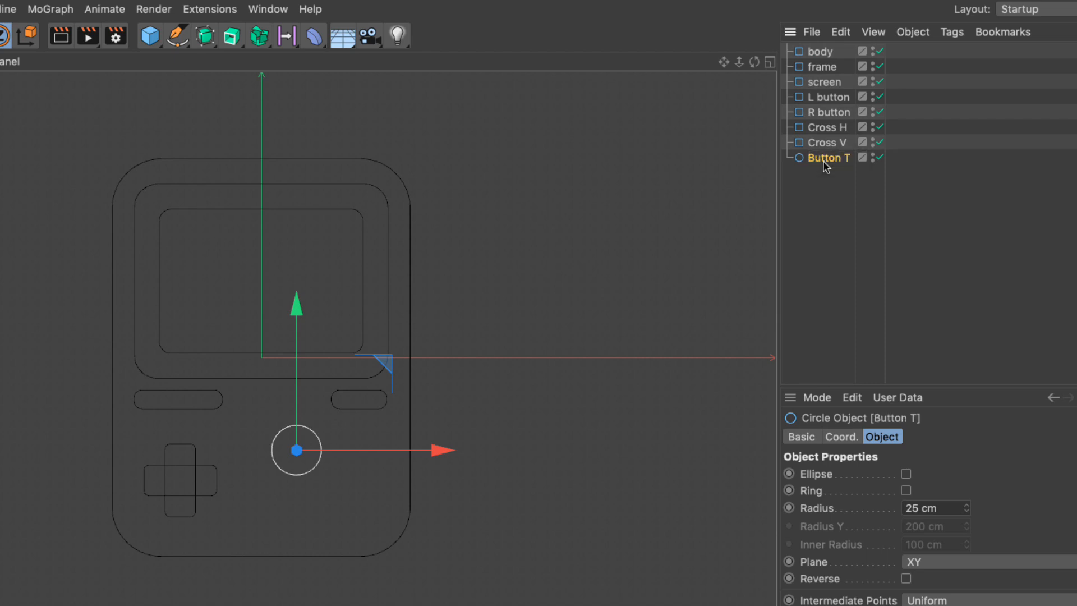
Step: Duplicate Button T, rename the copy "Button B", and place it diagonally below and to the right of Button T
drag(823, 161, 825, 190)
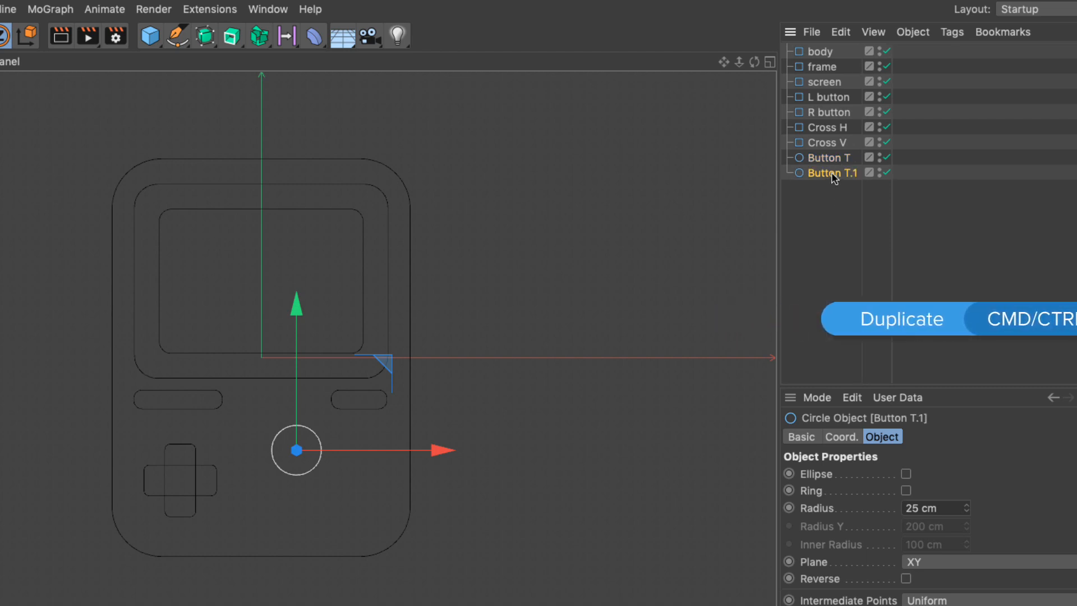
double_click(835, 175)
click(849, 174)
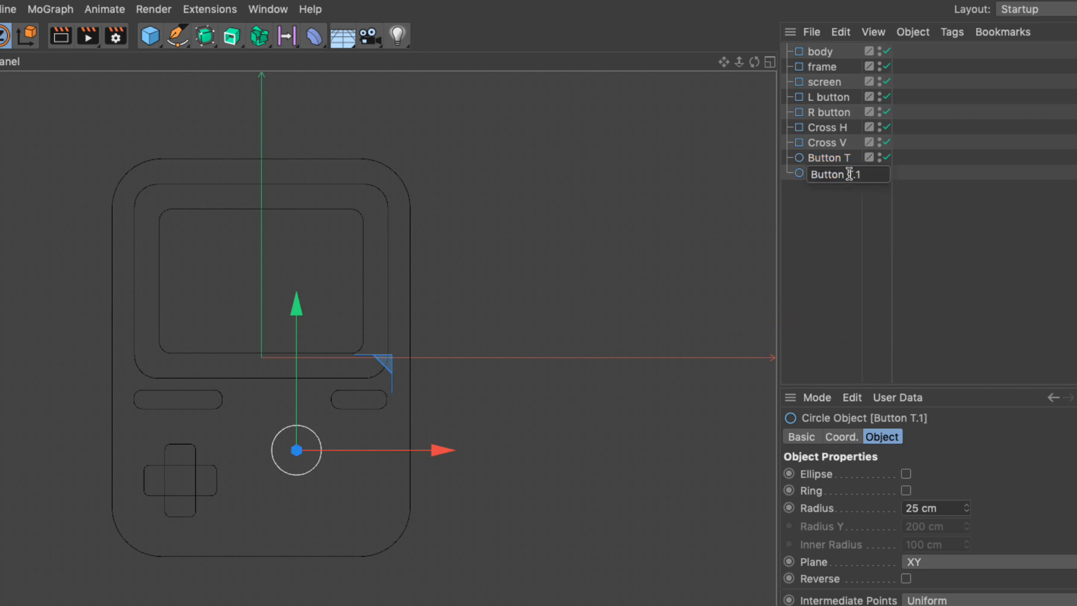
drag(847, 174, 881, 173)
key(BackSpace)
text(B)
key(Return)
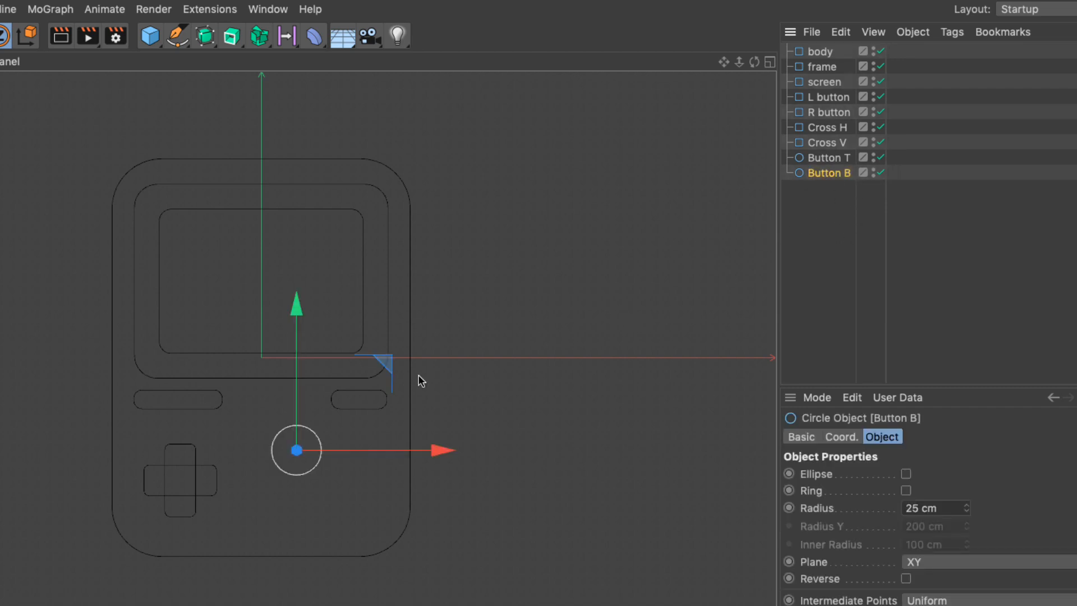
drag(555, 237, 608, 284)
click(829, 245)
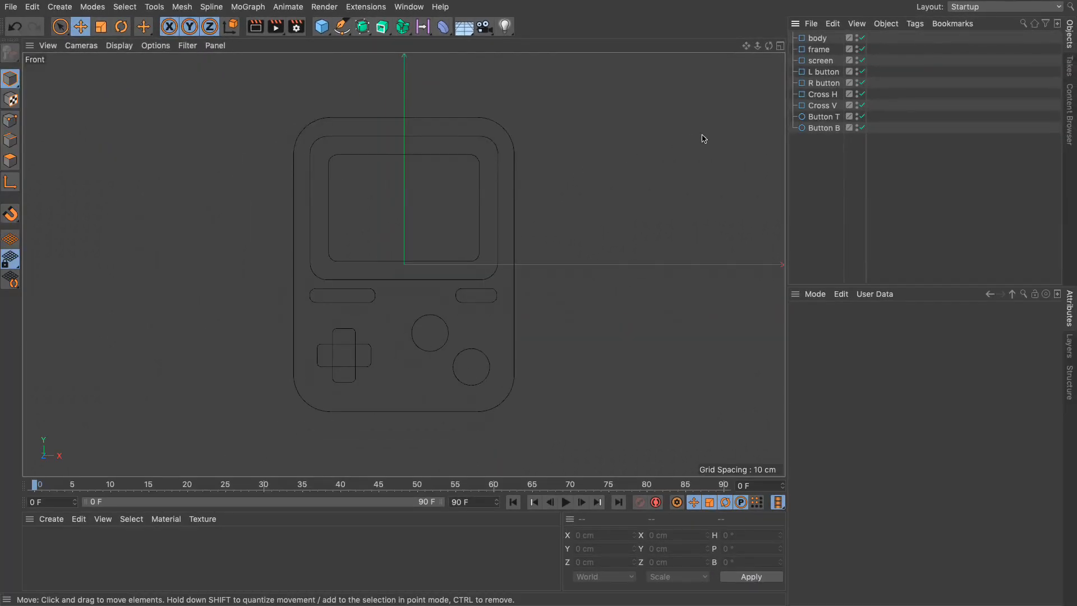
Step: Switch to the perspective view and render a preview of the splines
click(781, 46)
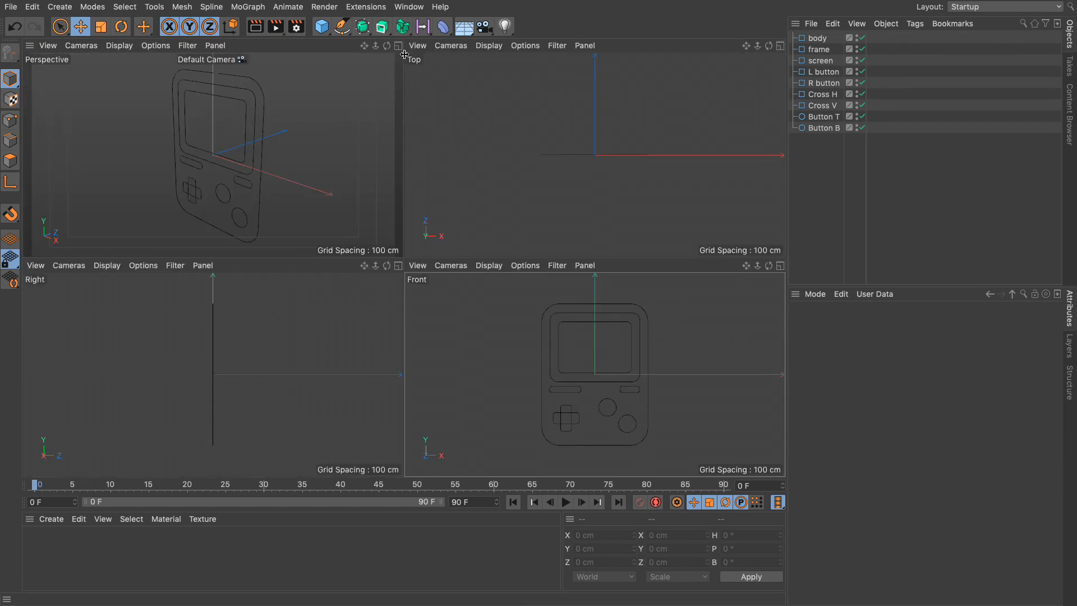
click(399, 46)
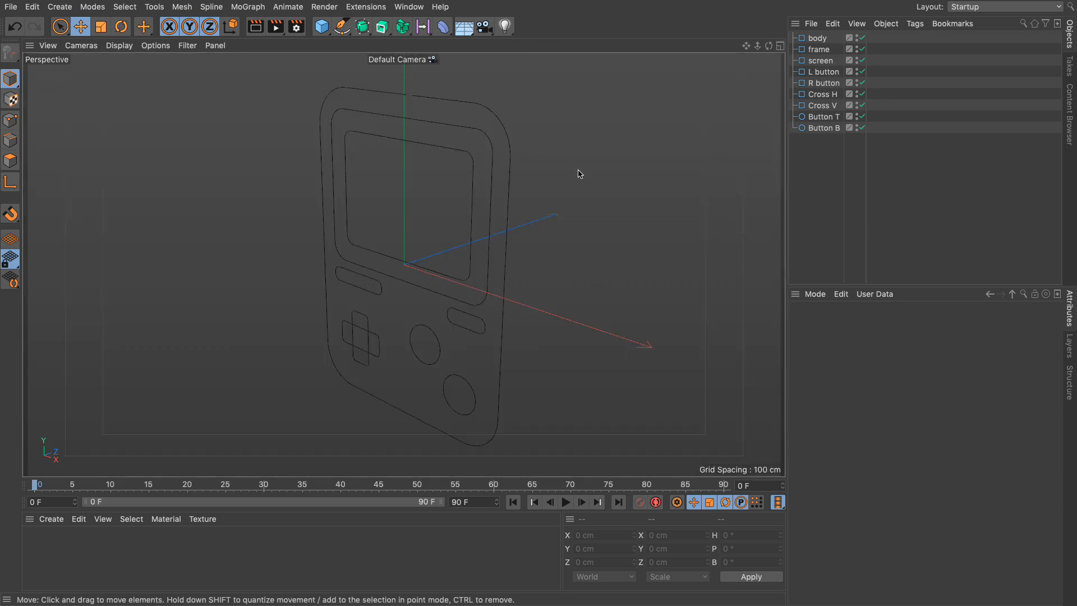
click(254, 35)
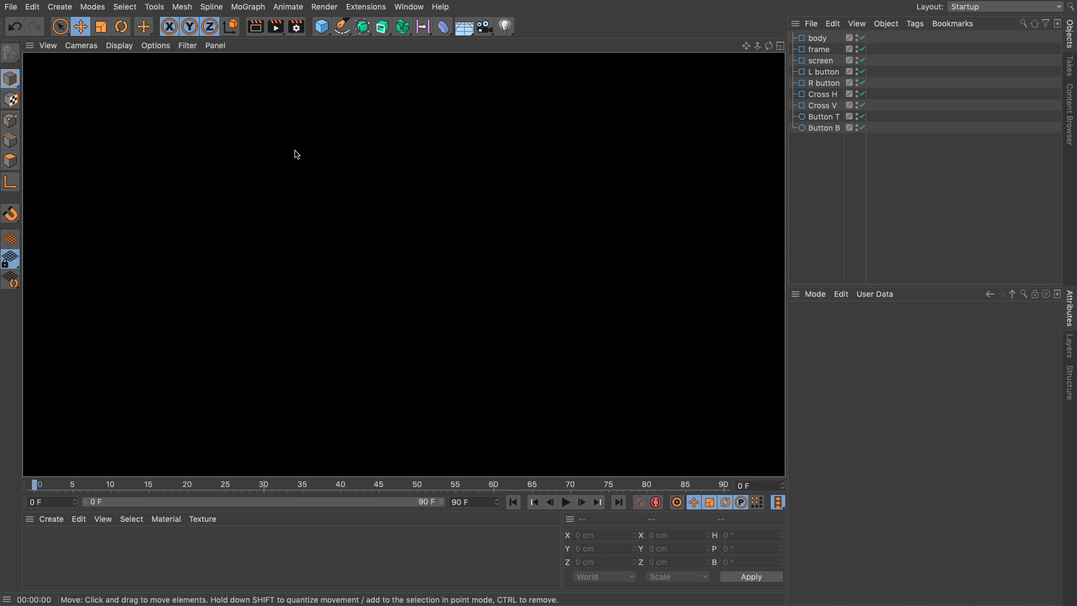
click(833, 176)
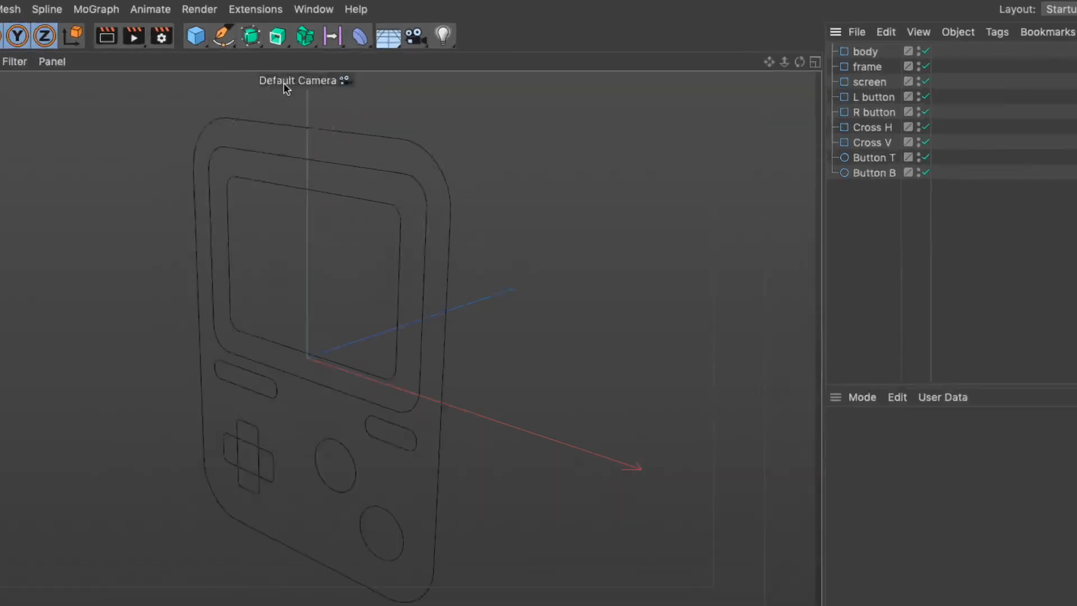
Step: Add an Extrude generator and make the body spline its child
click(277, 36)
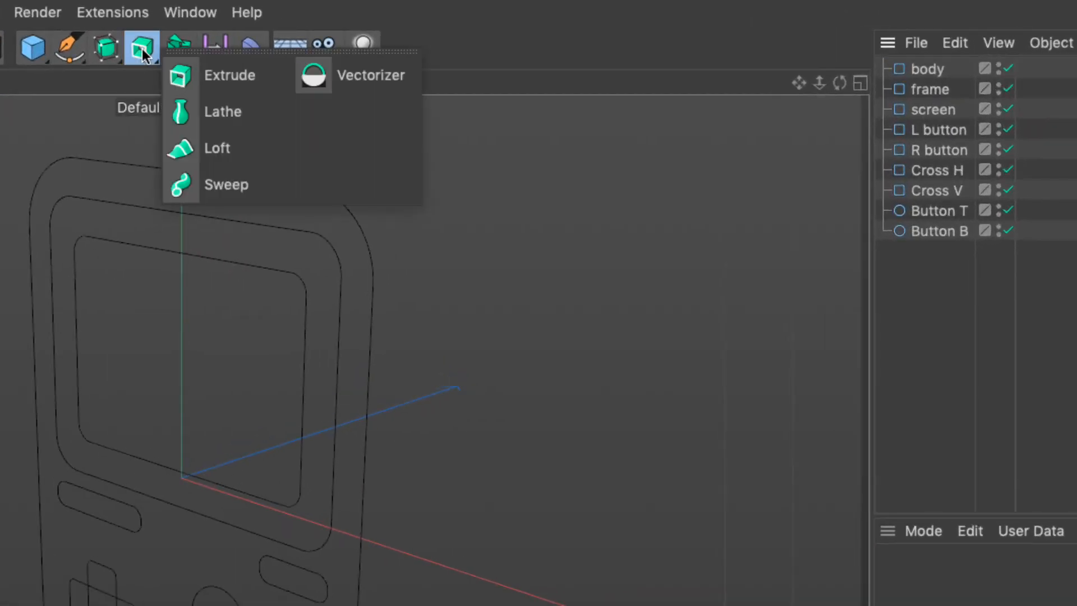
click(207, 83)
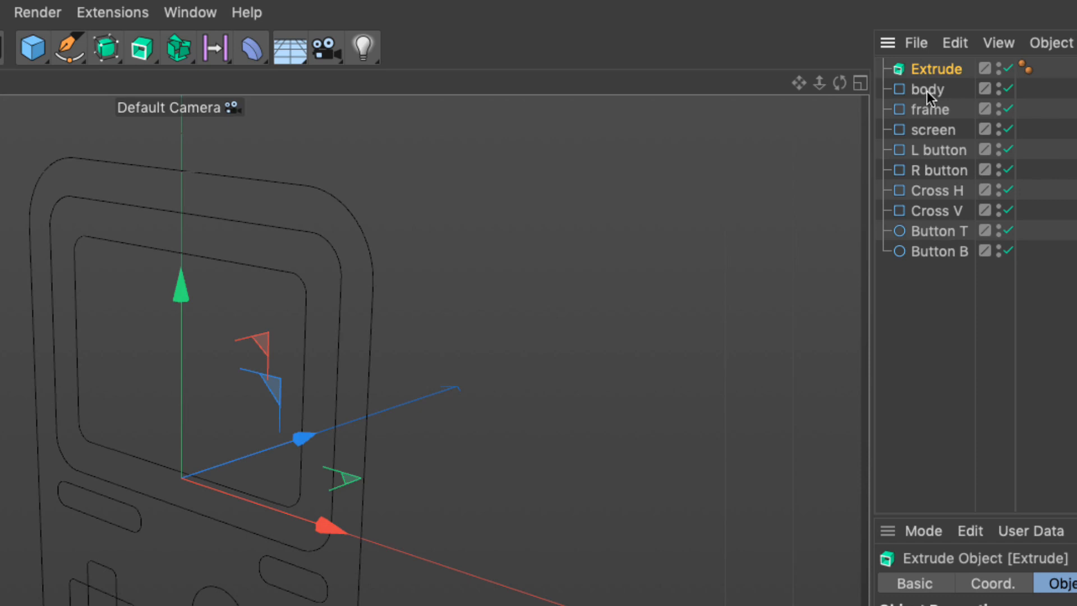
drag(927, 91, 929, 82)
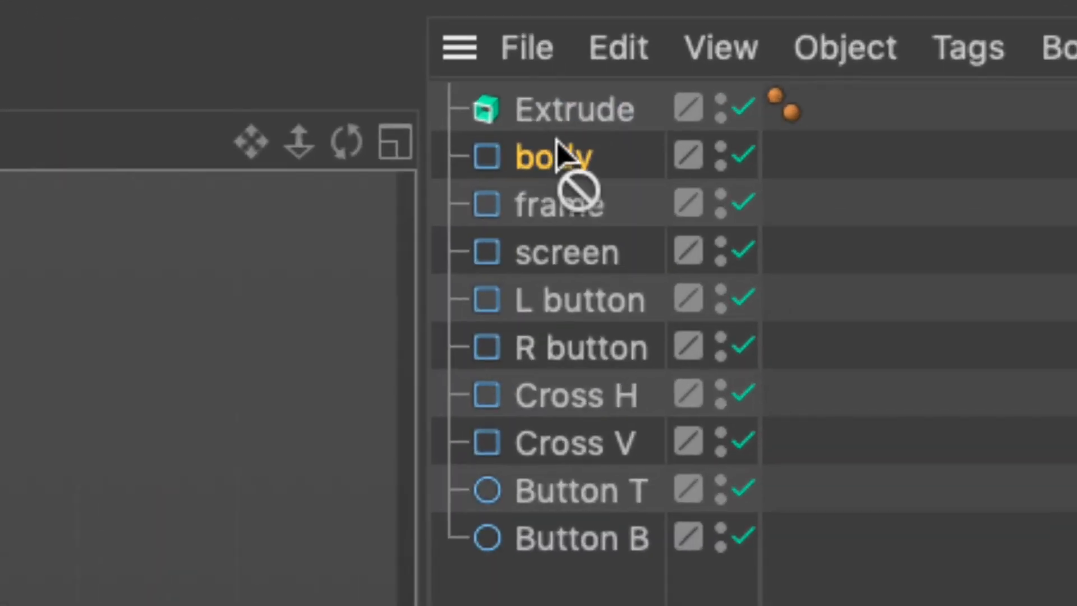
mouse_move(557, 143)
mouse_down()
mouse_move(587, 113)
mouse_move(614, 102)
mouse_move(615, 113)
mouse_up()
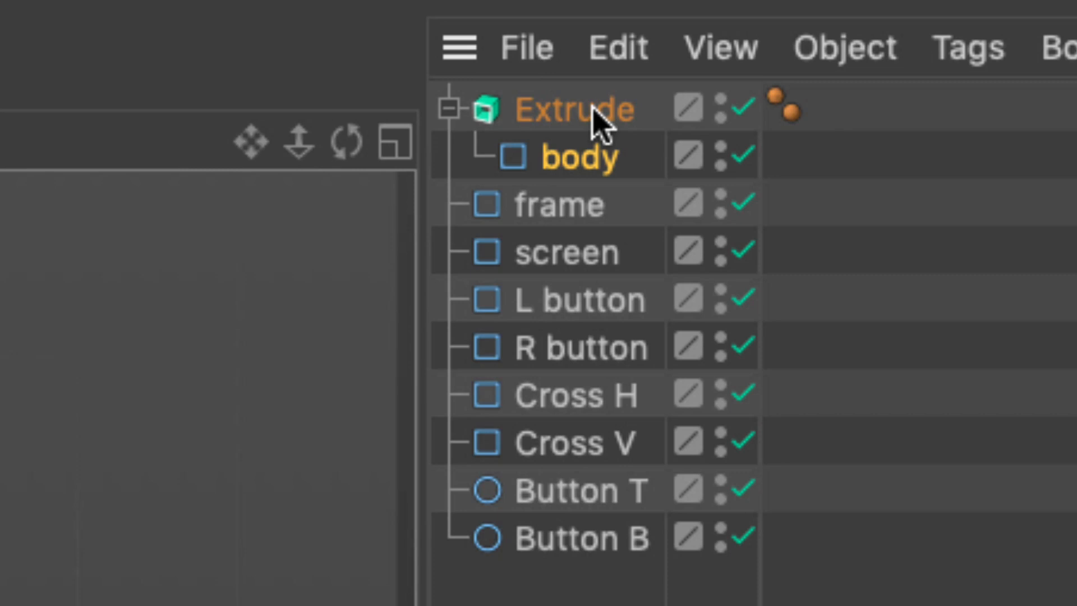
Step: Rename the Extrude generator that holds the body spline as "body", copying the name from its child
double_click(593, 163)
key(super+c)
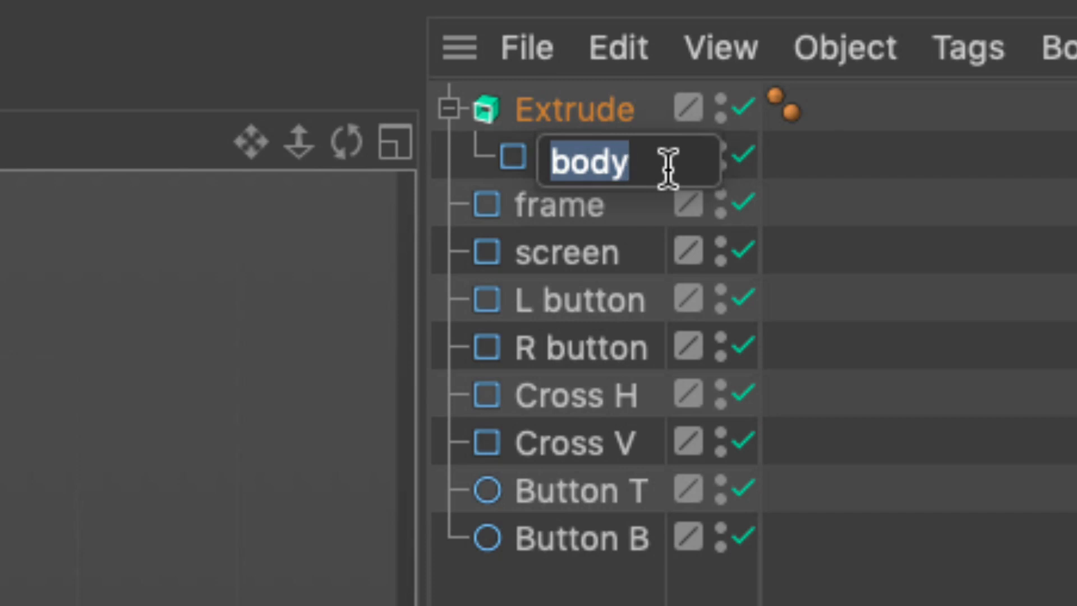
click(614, 112)
double_click(616, 113)
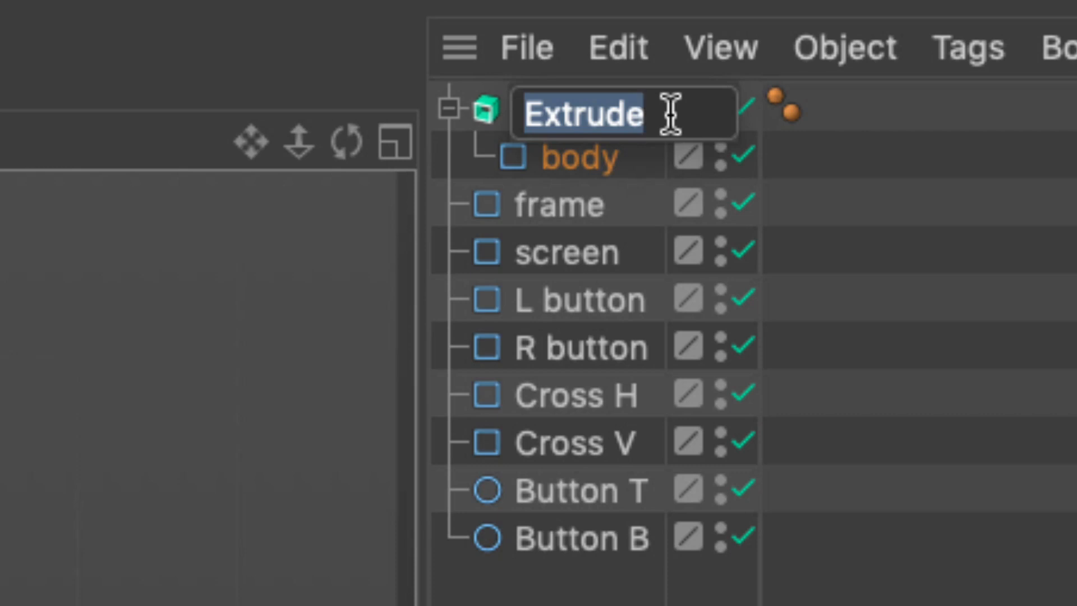
key(super+v)
key(Return)
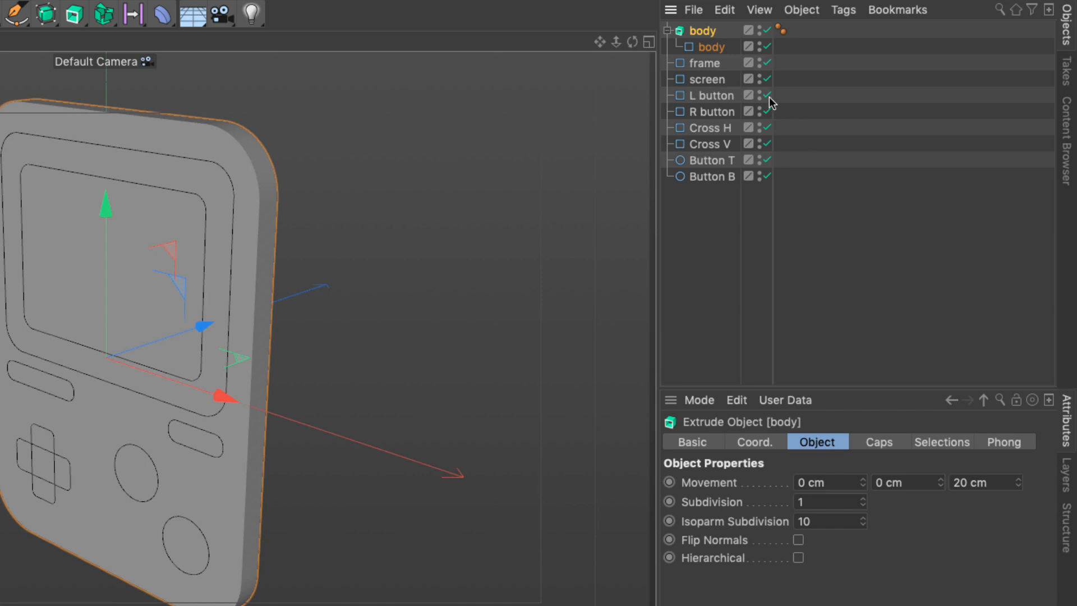
Step: Set the body extrude's Z movement to 100 cm to thicken the device body
click(711, 48)
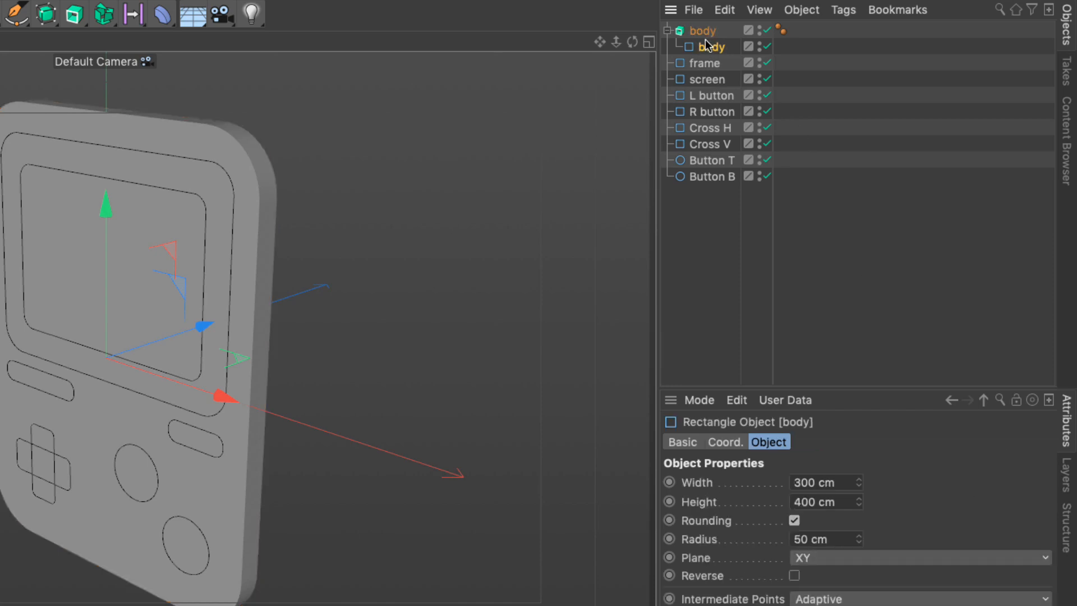
click(705, 32)
click(705, 32)
click(704, 33)
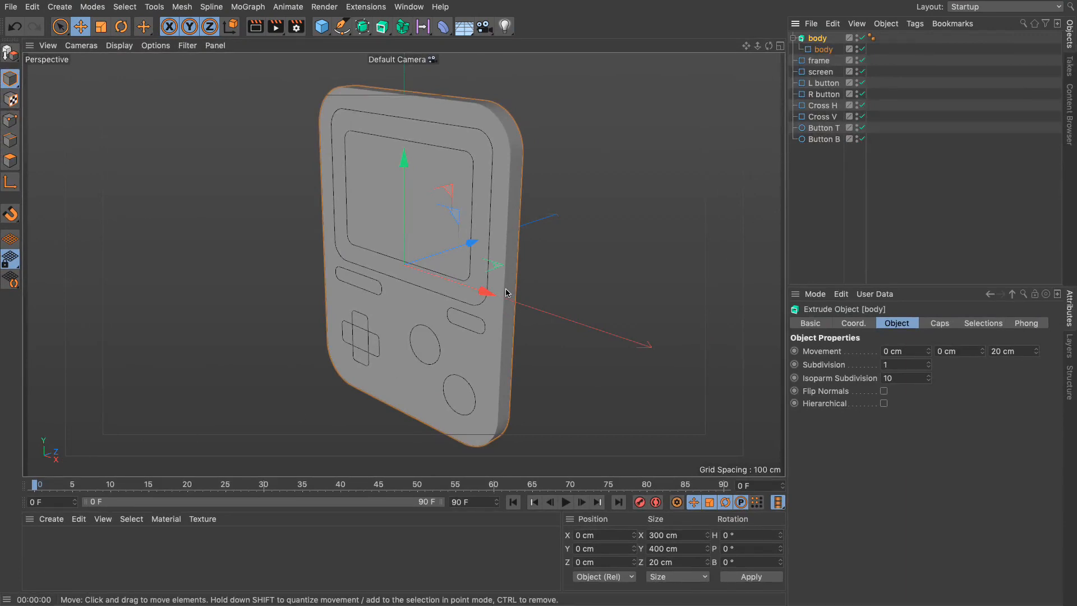
click(1019, 352)
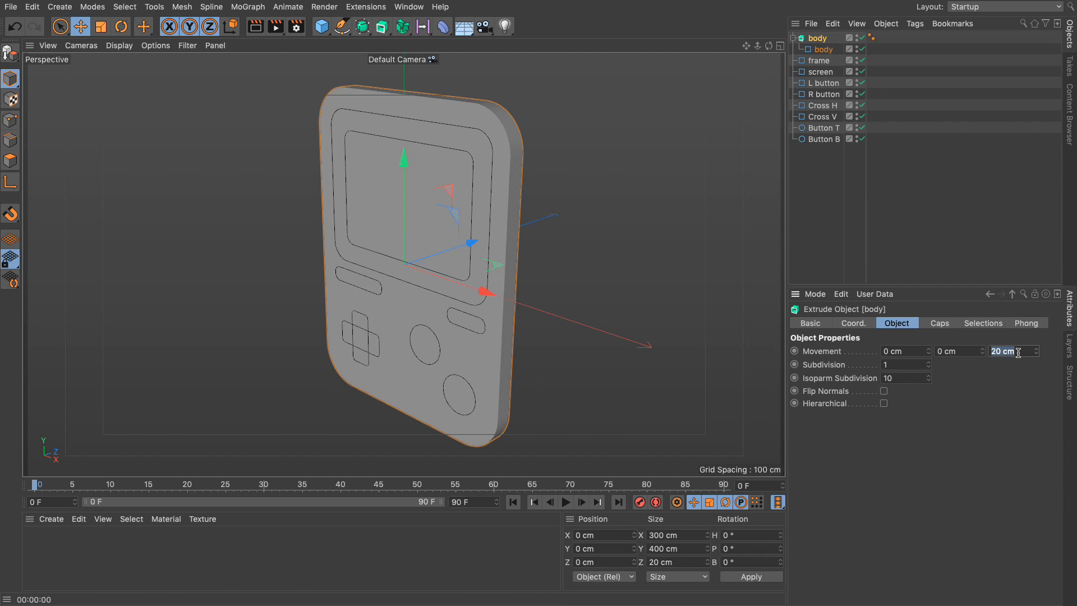
text(100)
key(Return)
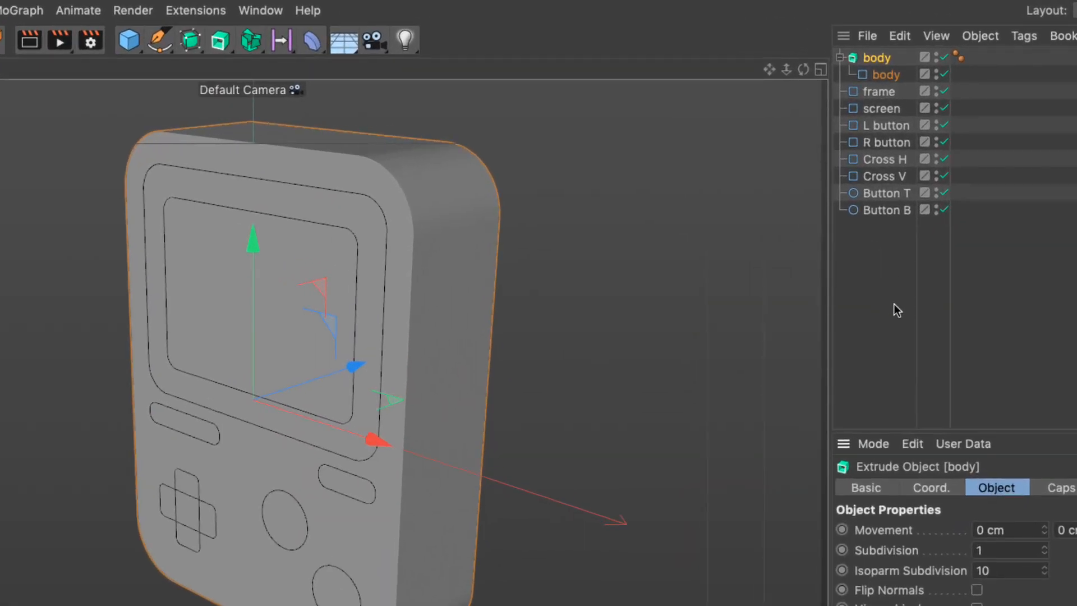
Step: Select all splines from frame to Button B and wrap each one in its own Extrude generator
drag(896, 305, 852, 89)
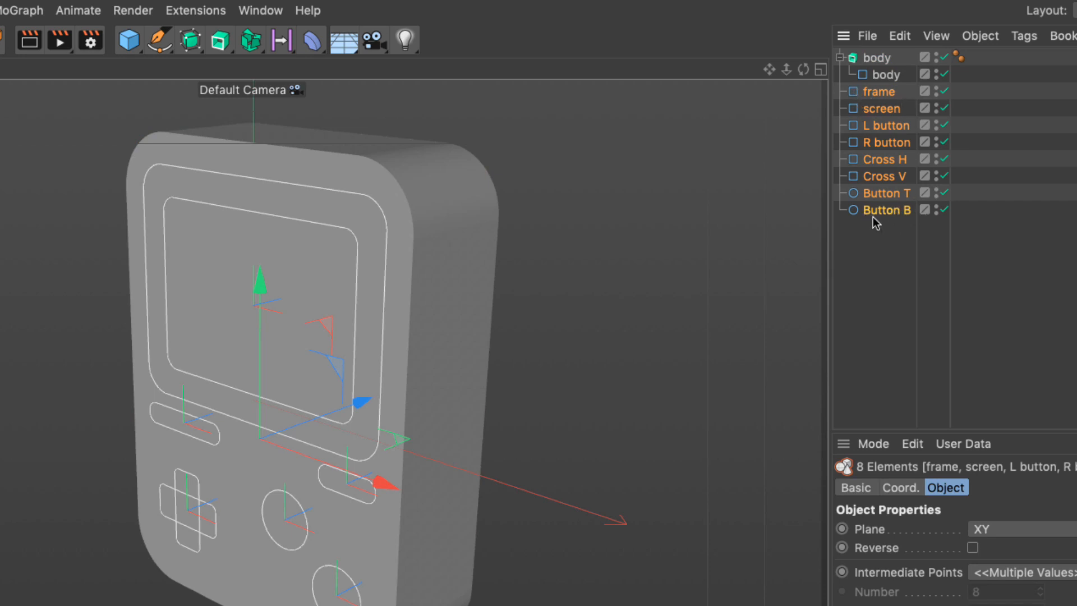
alt+click(220, 43)
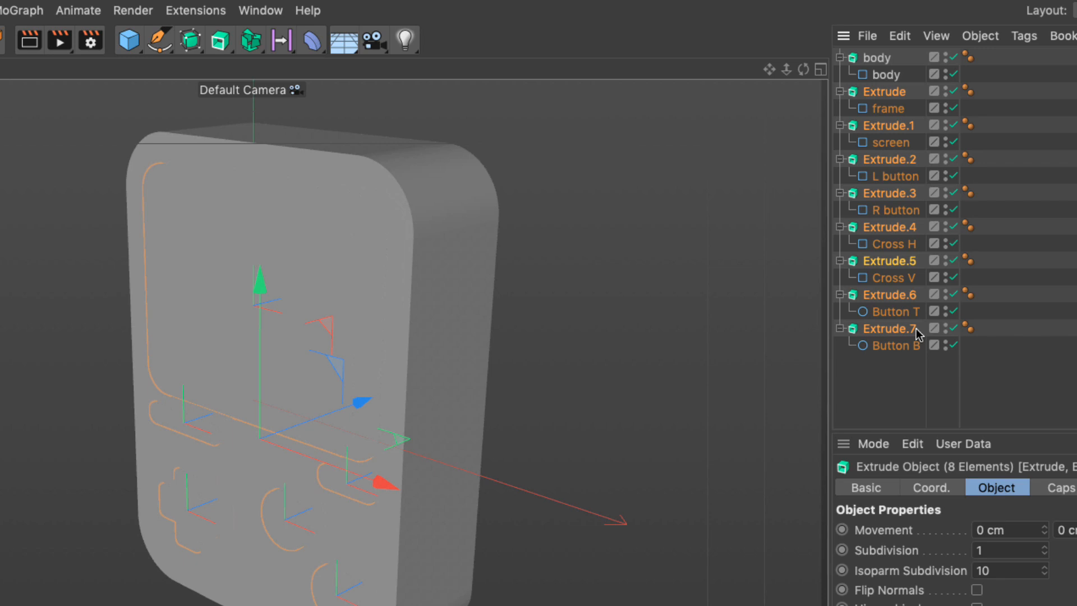
Step: Rename the Extrude generators above the two circle splines as "Button B" and "Button T" to match their children
double_click(894, 347)
key(ctrl+c)
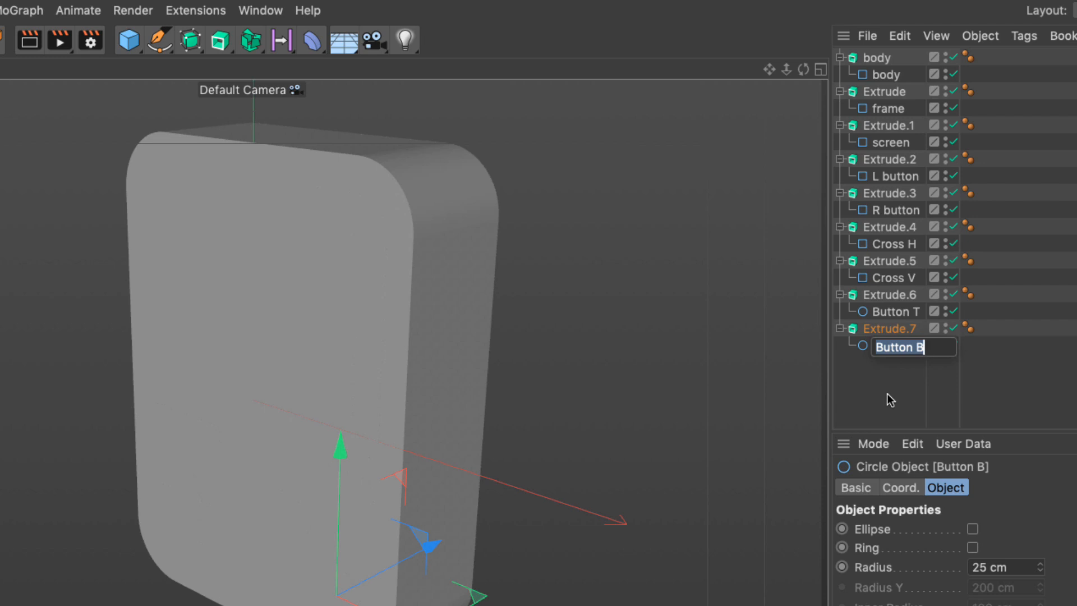
key(shift+Tab)
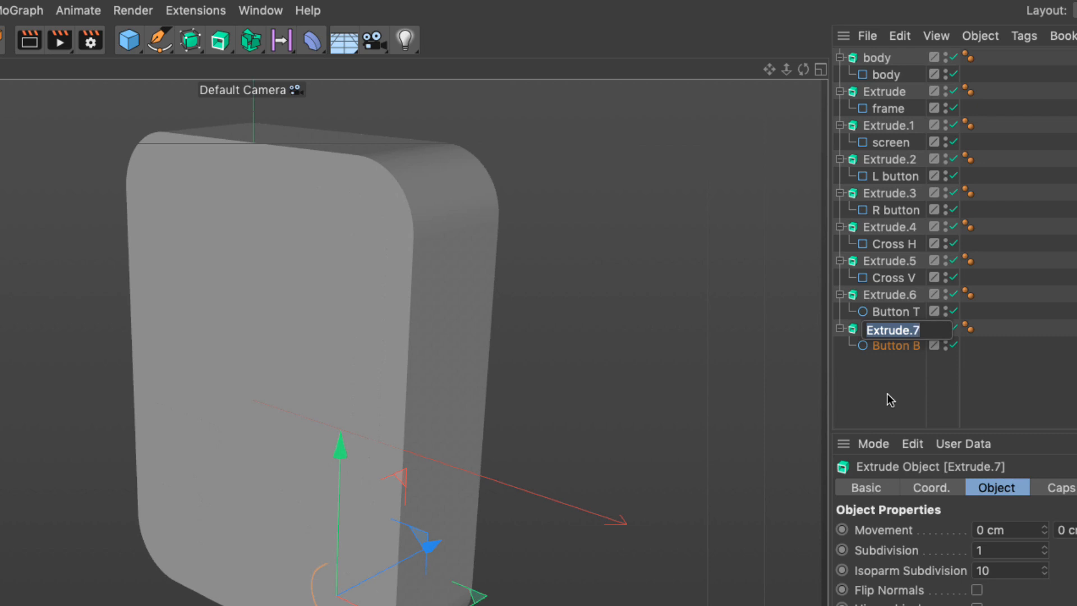
key(ctrl+v)
key(shift+Tab)
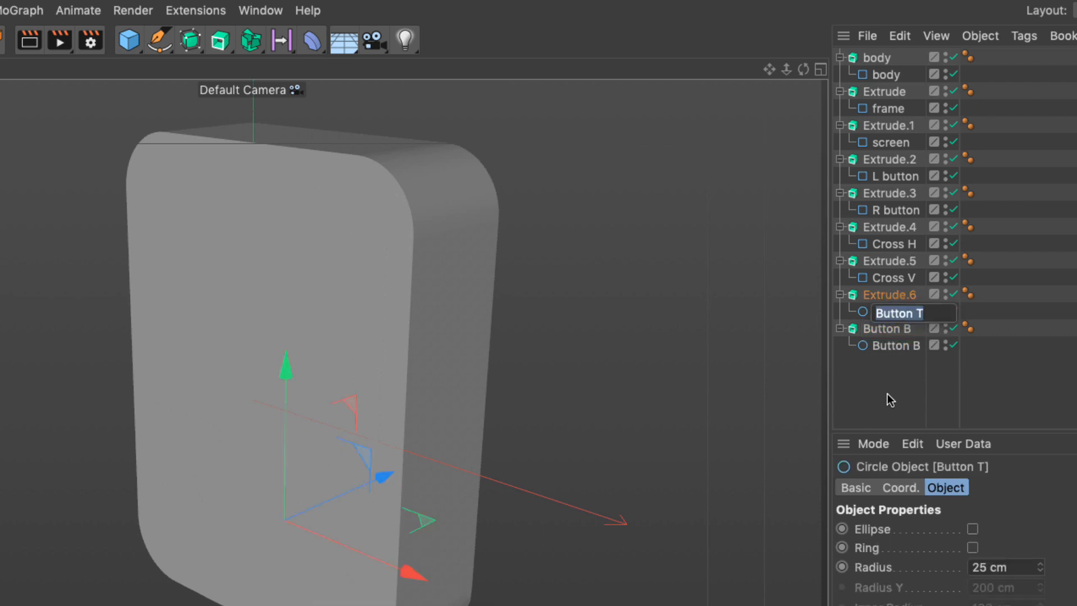
key(shift+Tab)
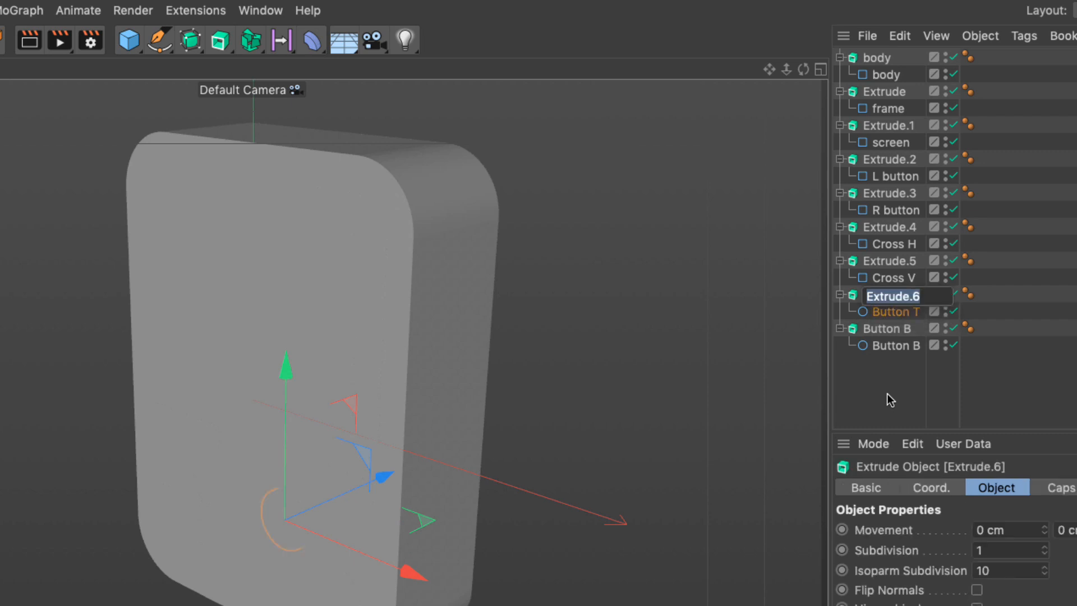
text(Button T)
Step: Rename the Extrude generators holding the two cross splines as "Cross V" and "Cross H"
key(shift+Tab)
key(ctrl+c)
key(shift+Tab)
key(ctrl+v)
key(shift+Tab)
key(ctrl+c)
key(shift+Tab)
key(ctrl+v)
Step: Rename the Extrude generators above the right and left button splines as "R button" and "L button"
key(shift+Tab)
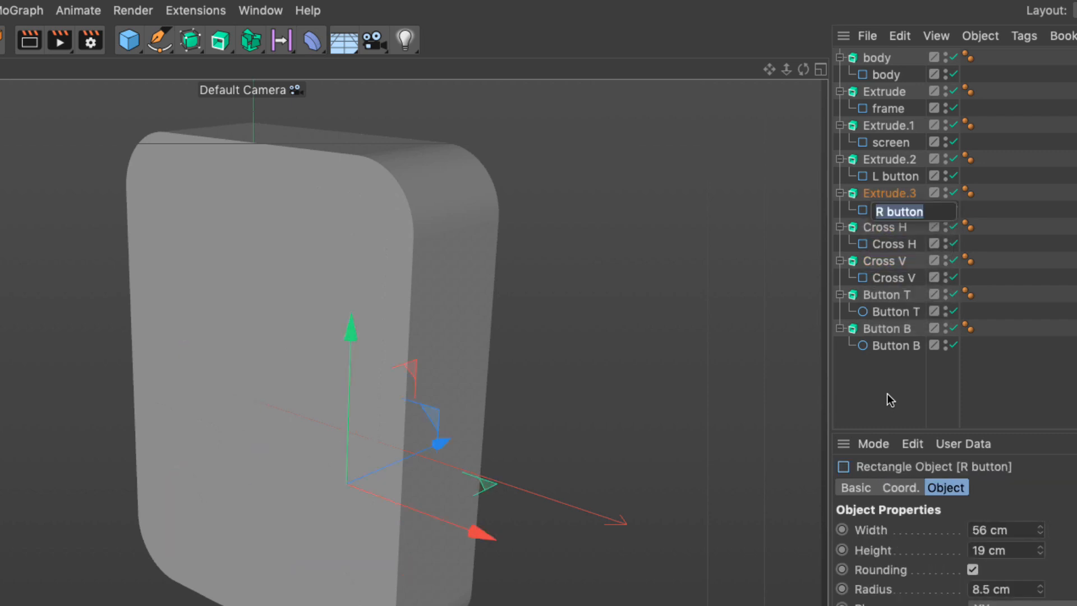
key(ctrl+c)
key(shift+Tab)
key(ctrl+v)
key(shift+Tab)
key(ctrl+c)
key(shift+Tab)
key(ctrl+v)
Step: Rename the remaining two Extrude generators as "screen" and "frame" after their child splines
key(shift+Tab)
key(ctrl+c)
key(shift+Tab)
key(ctrl+v)
key(shift+Tab)
key(ctrl+c)
key(shift+Tab)
key(ctrl+v)
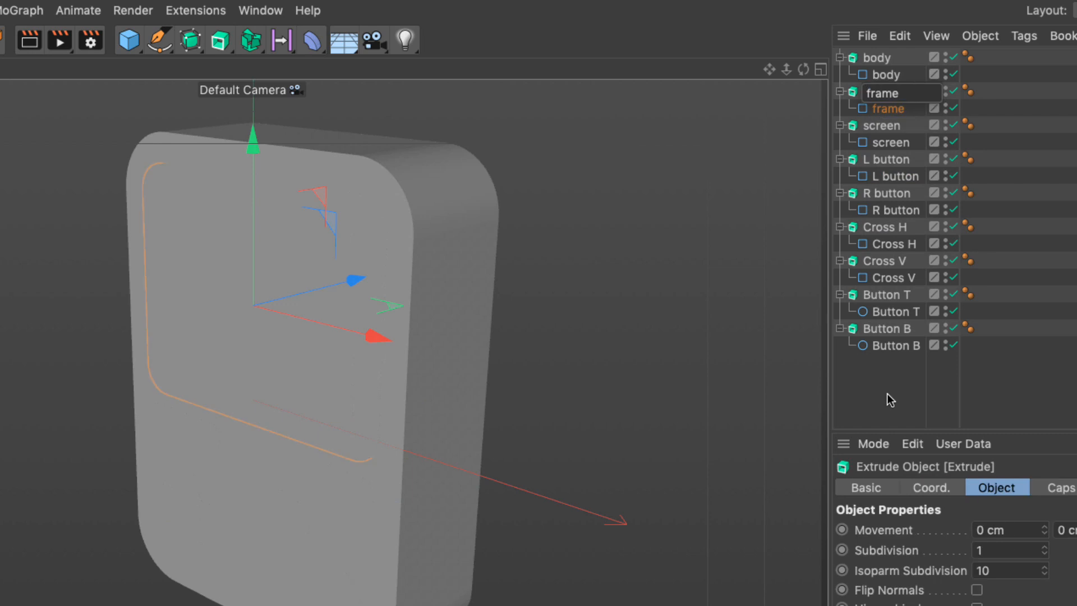
key(Return)
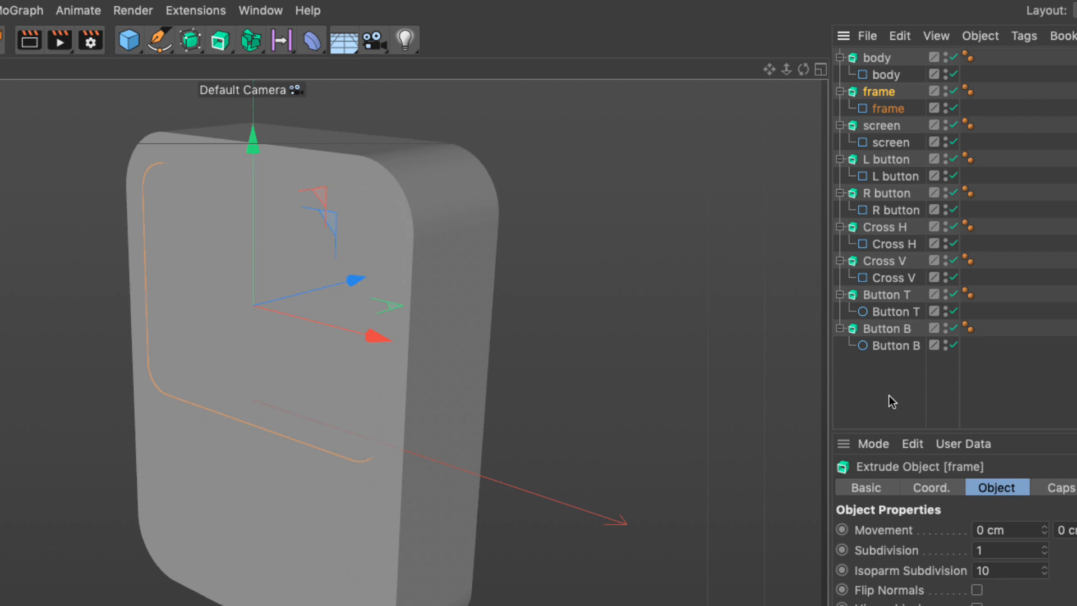
Step: Render a preview of the model and examine in the top view how the extruded parts sit in the body
click(29, 43)
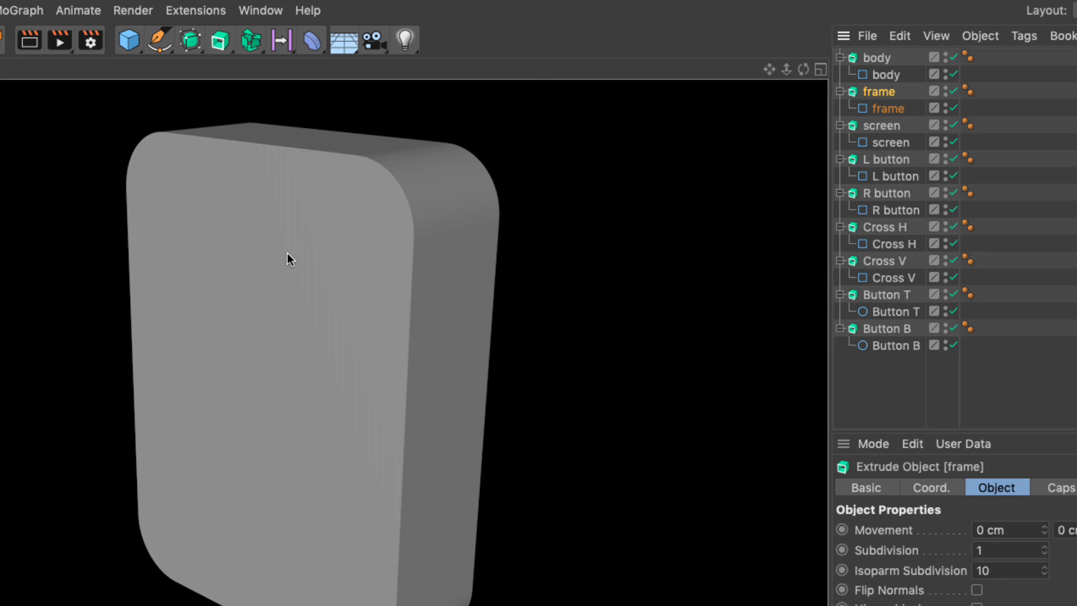
click(820, 72)
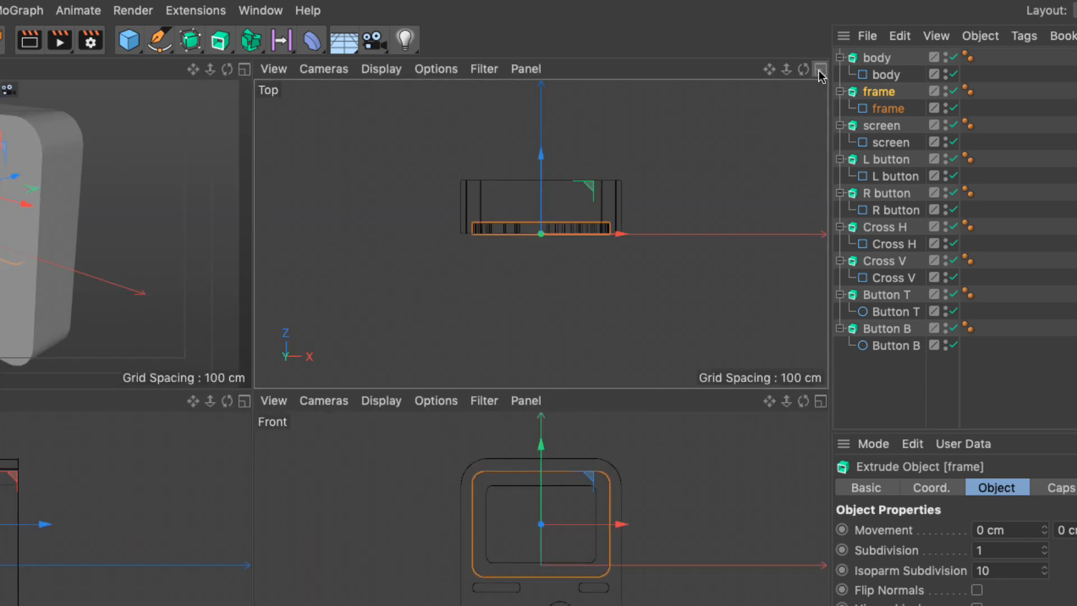
click(820, 69)
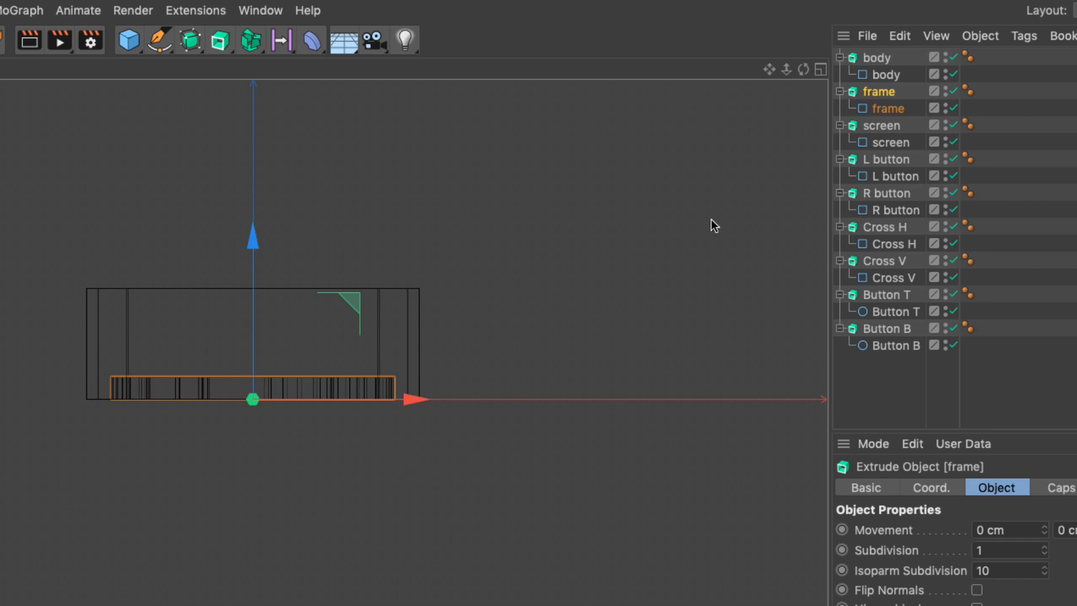
Step: Return to the perspective view and set its display mode to Gouraud Shading (Lines)
click(820, 72)
click(242, 72)
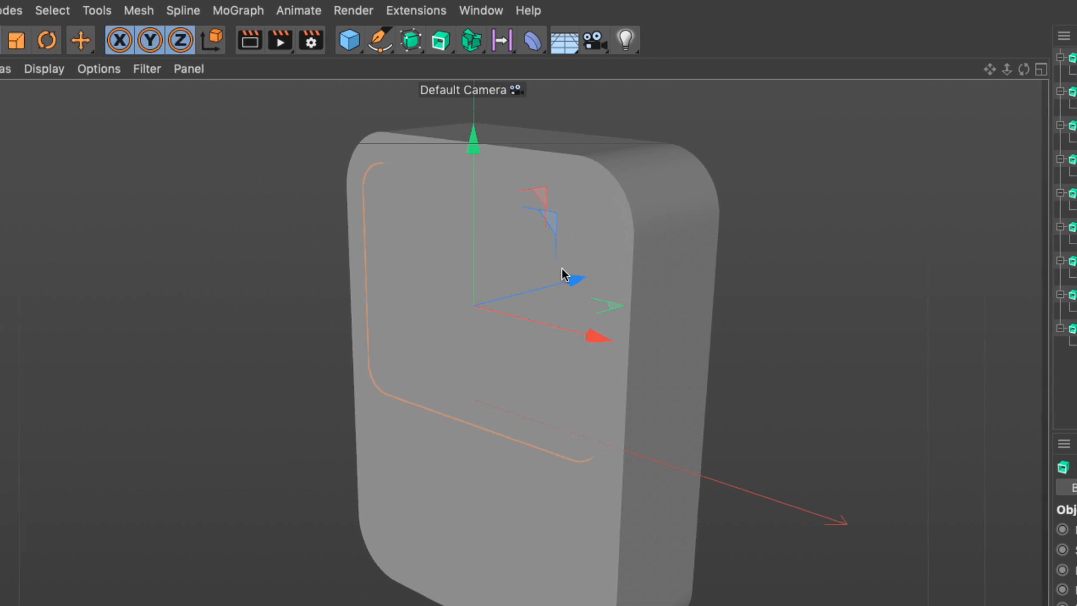
click(46, 71)
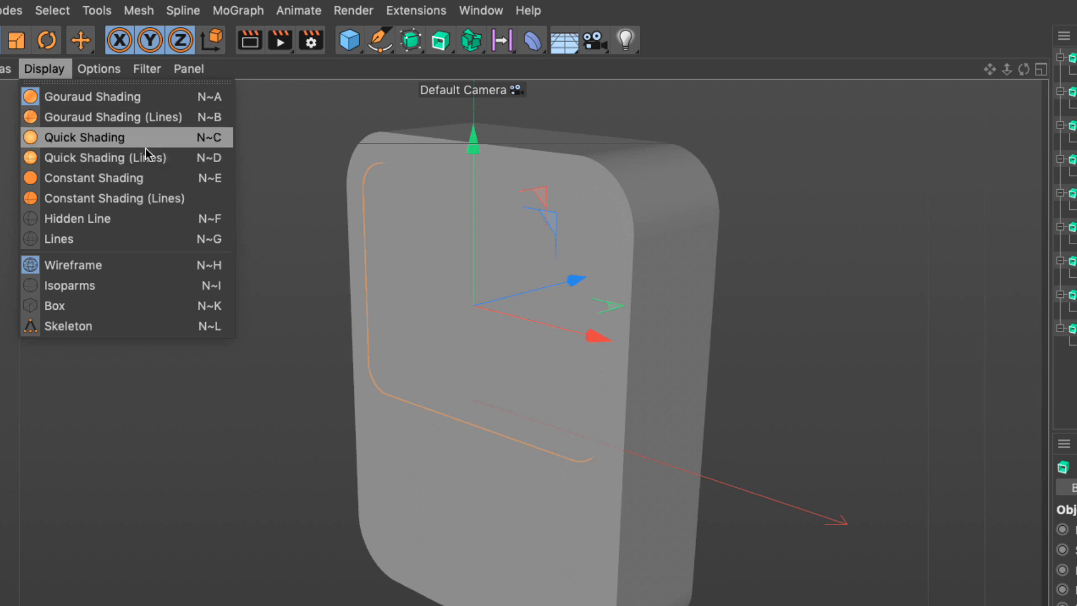
click(178, 119)
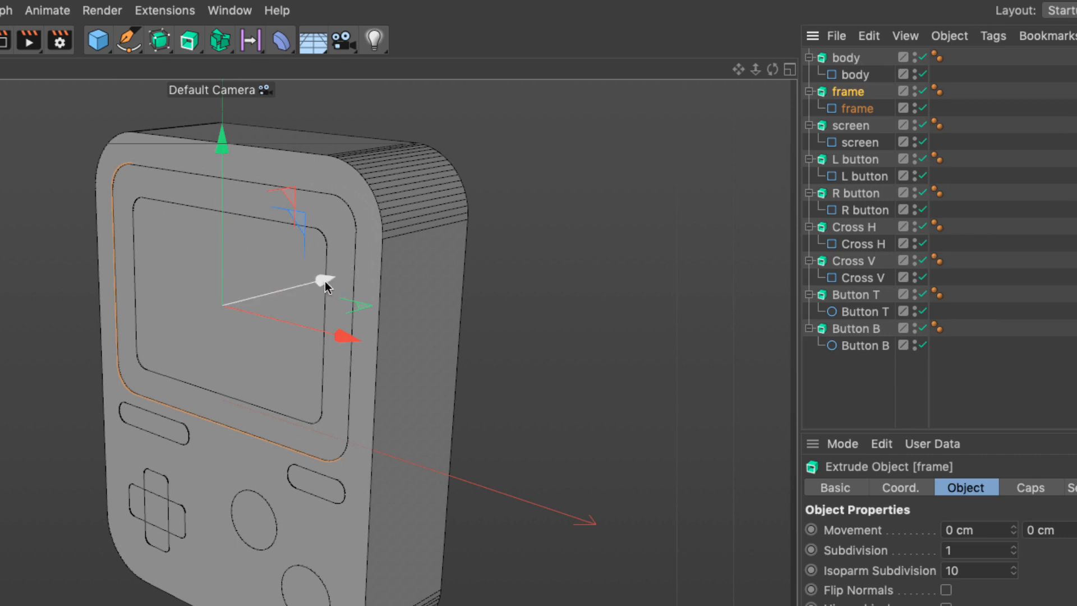
Step: Move the frame extrude slightly forward out of the body along Z, and the screen extrude slightly further forward than the frame
drag(325, 279, 321, 281)
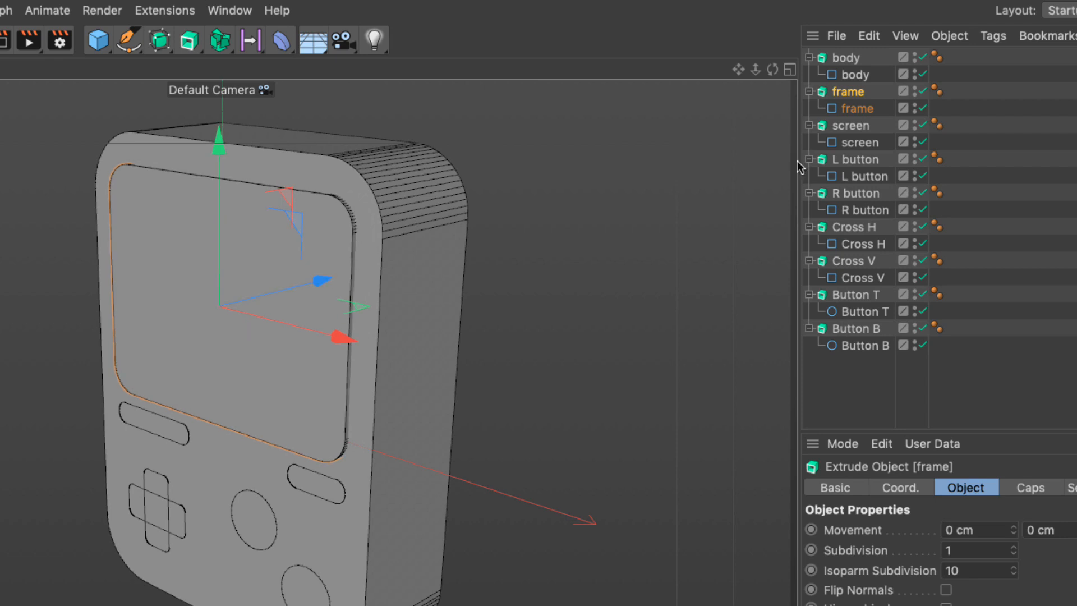
click(848, 126)
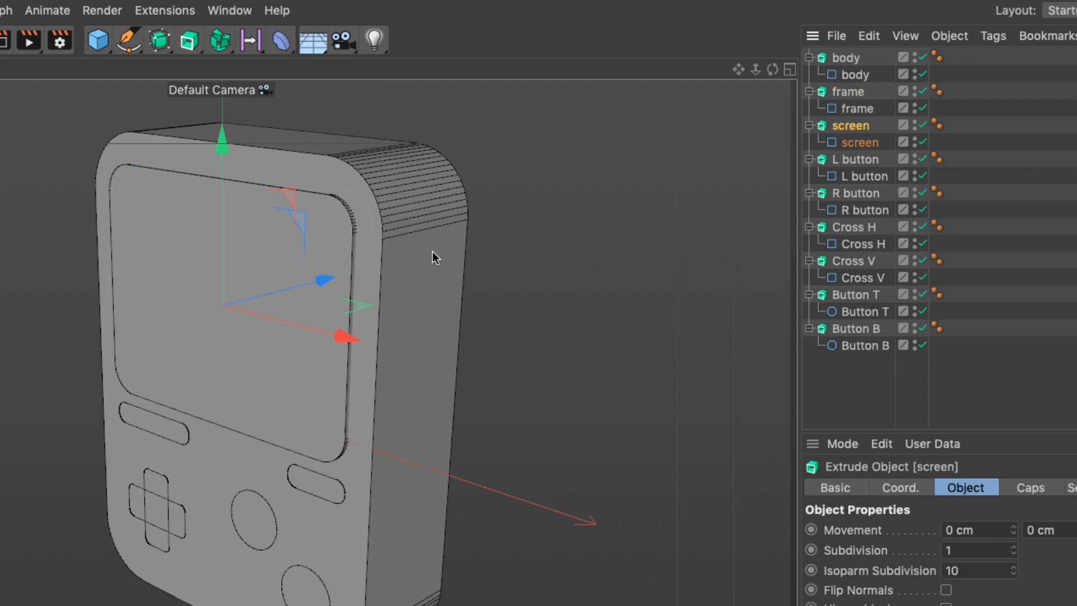
drag(327, 279, 316, 280)
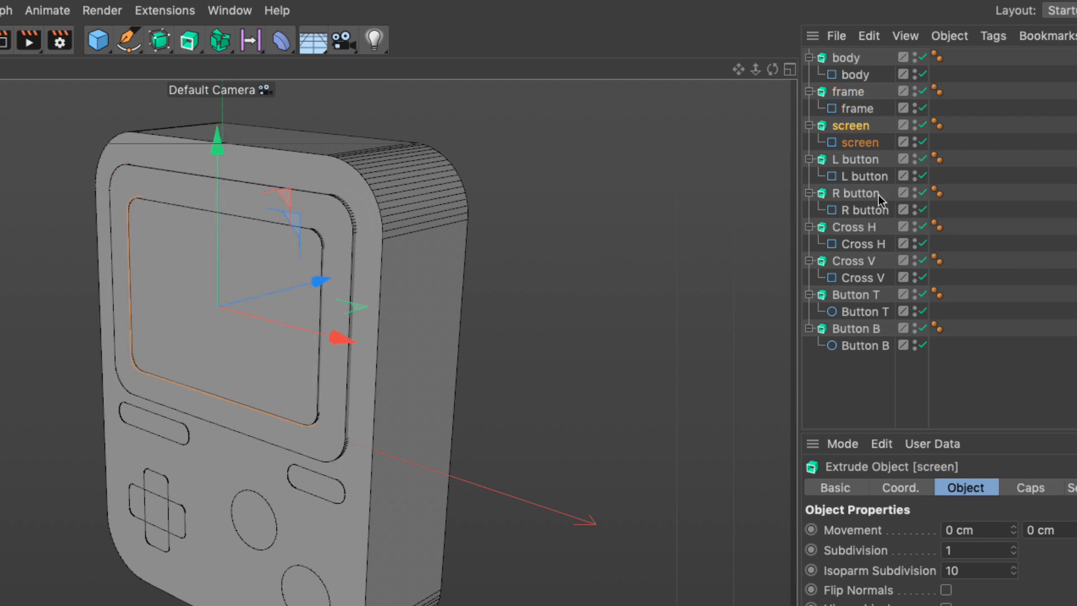
Step: Select the L button and R button extrudes together and move them forward along Z so they protrude from the body
click(859, 159)
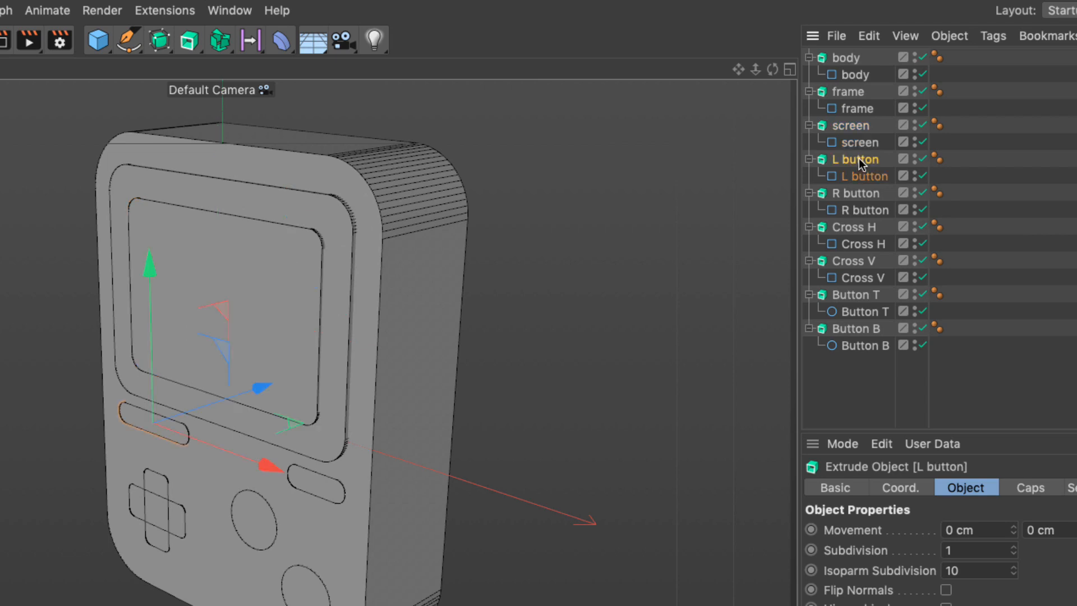
ctrl+click(854, 193)
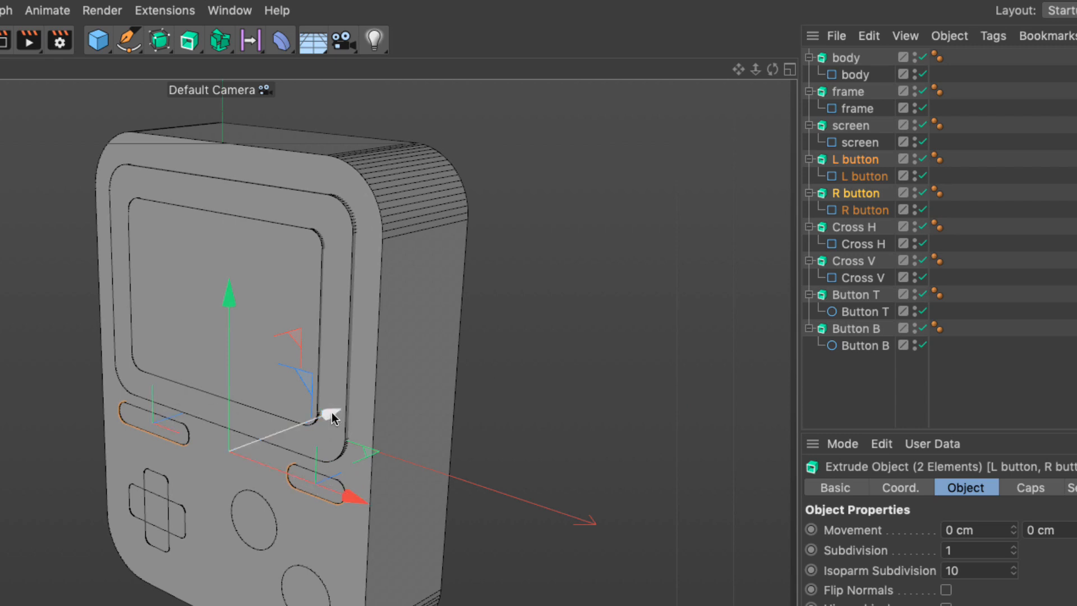
drag(332, 413, 325, 415)
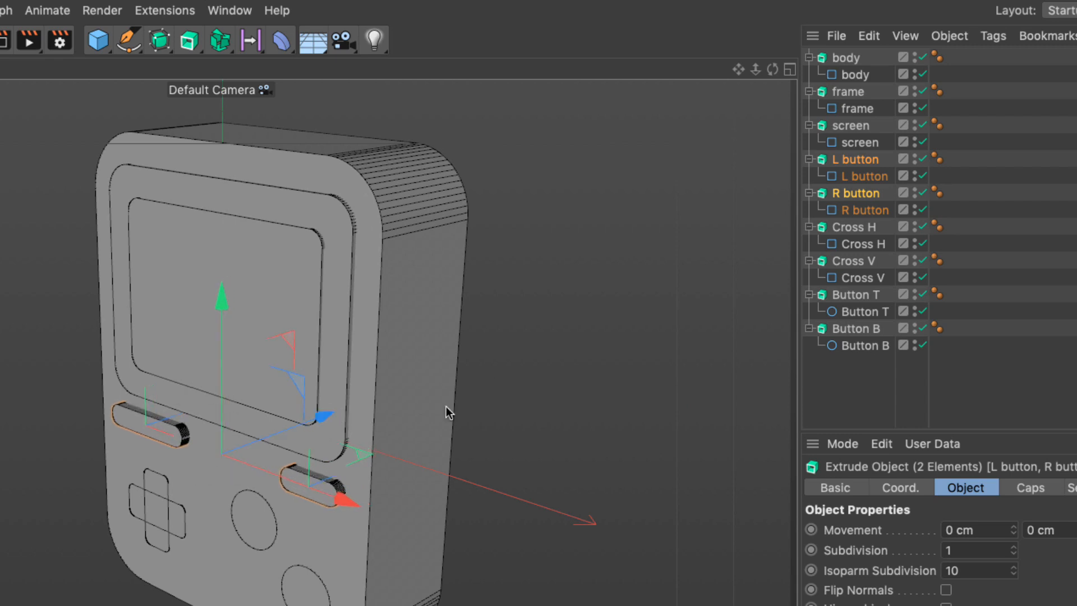
Step: Select the Cross H, Cross V, Button T and Button B extrudes together and move them forward along Z, further than the L and R buttons
click(854, 227)
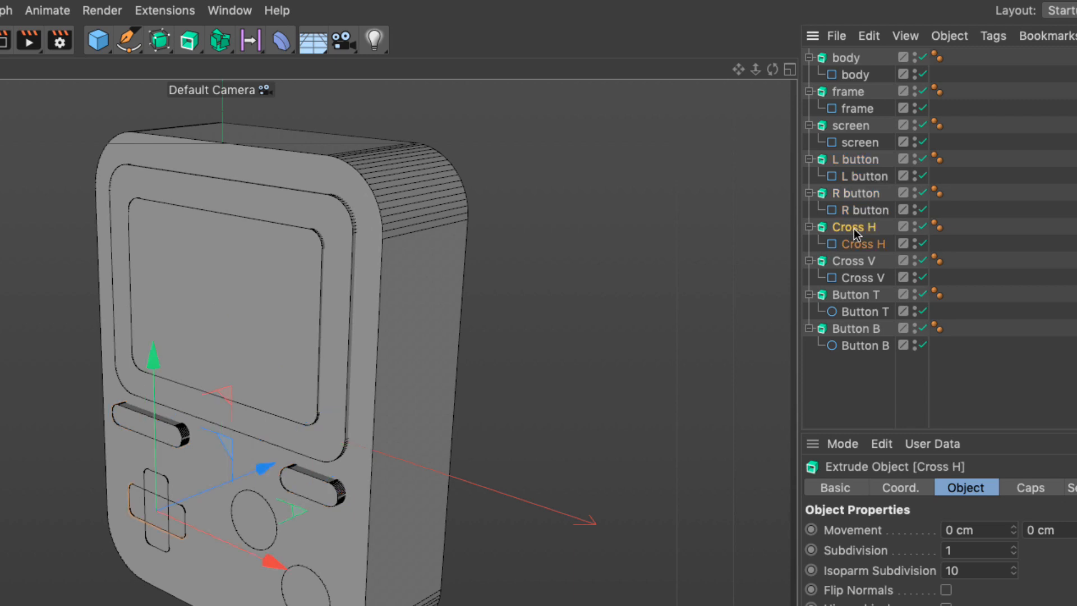
ctrl+click(854, 262)
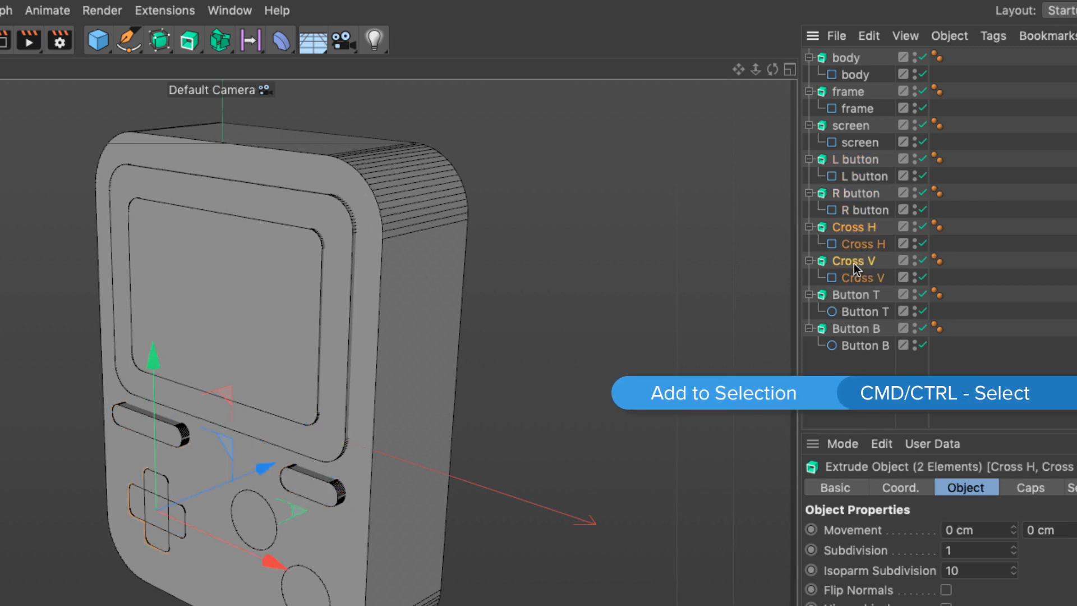
ctrl+click(854, 296)
ctrl+click(852, 331)
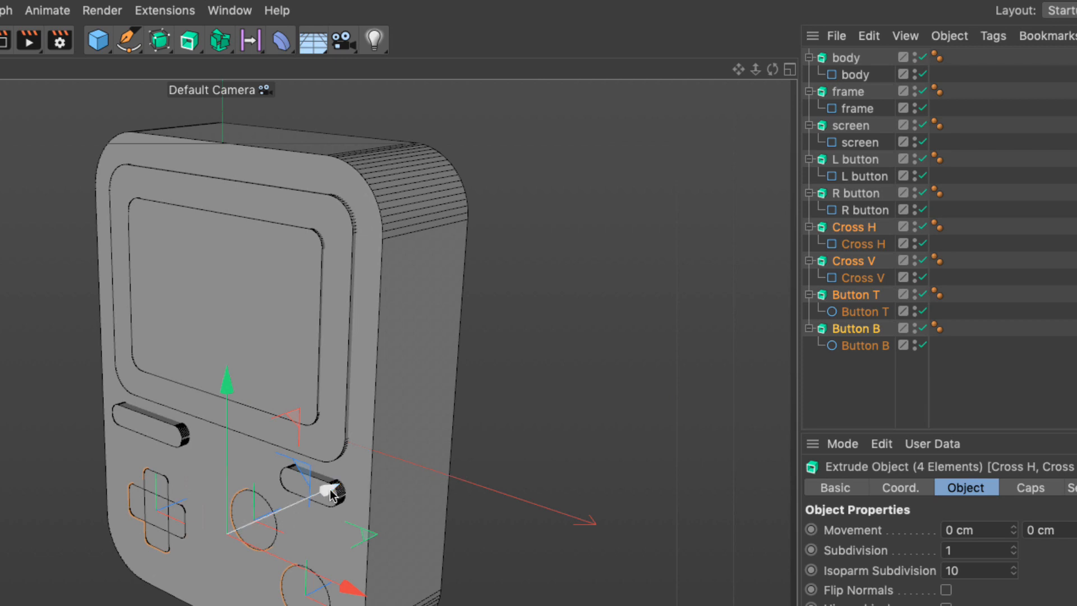
drag(332, 494, 319, 501)
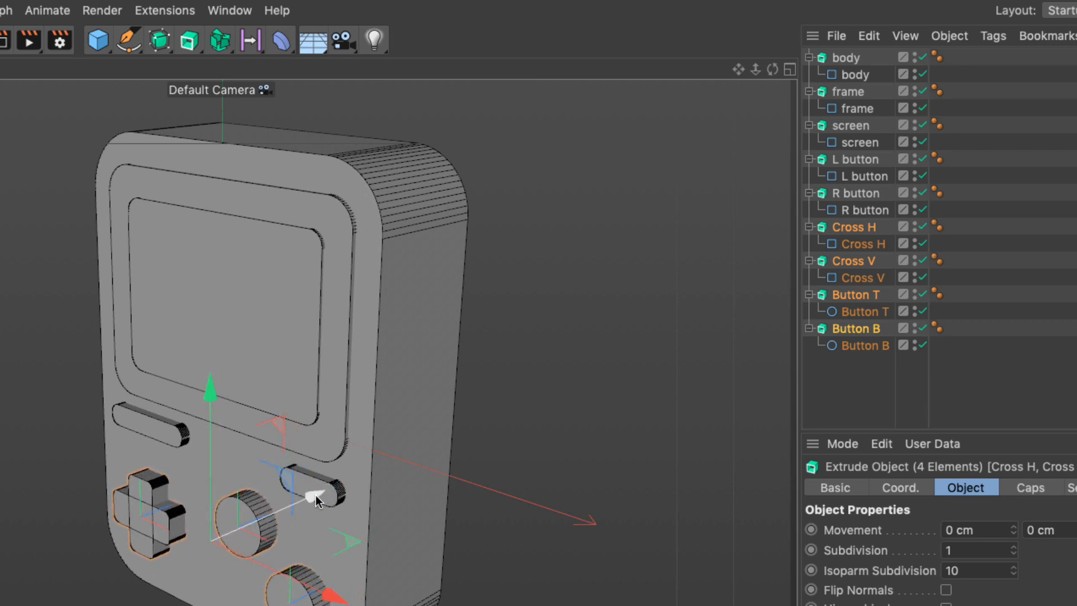
Step: Deselect all objects and render a preview of the raised parts in the perspective view
click(861, 397)
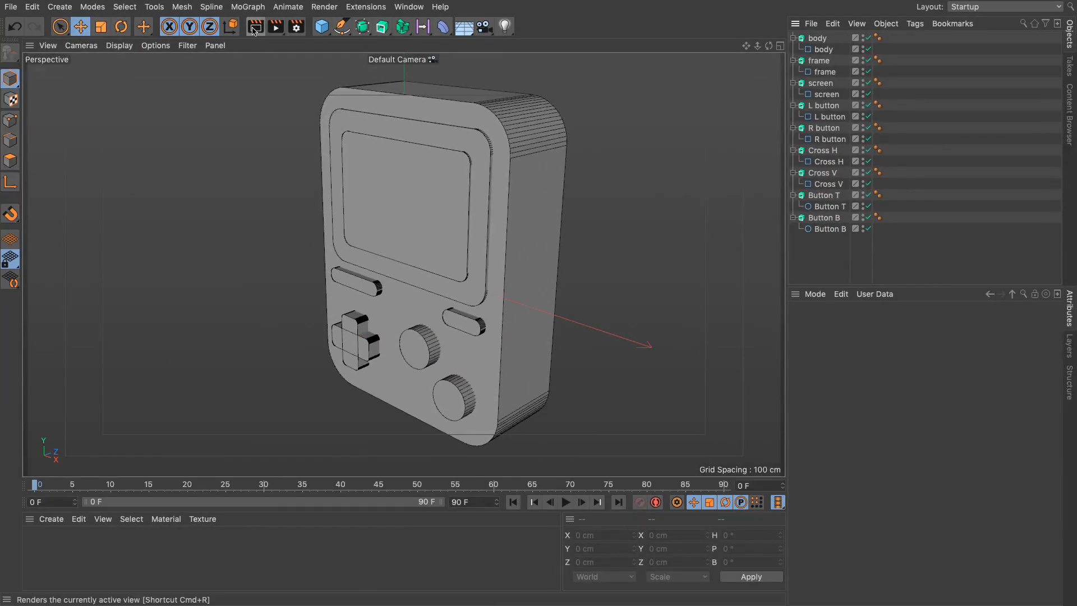
click(253, 28)
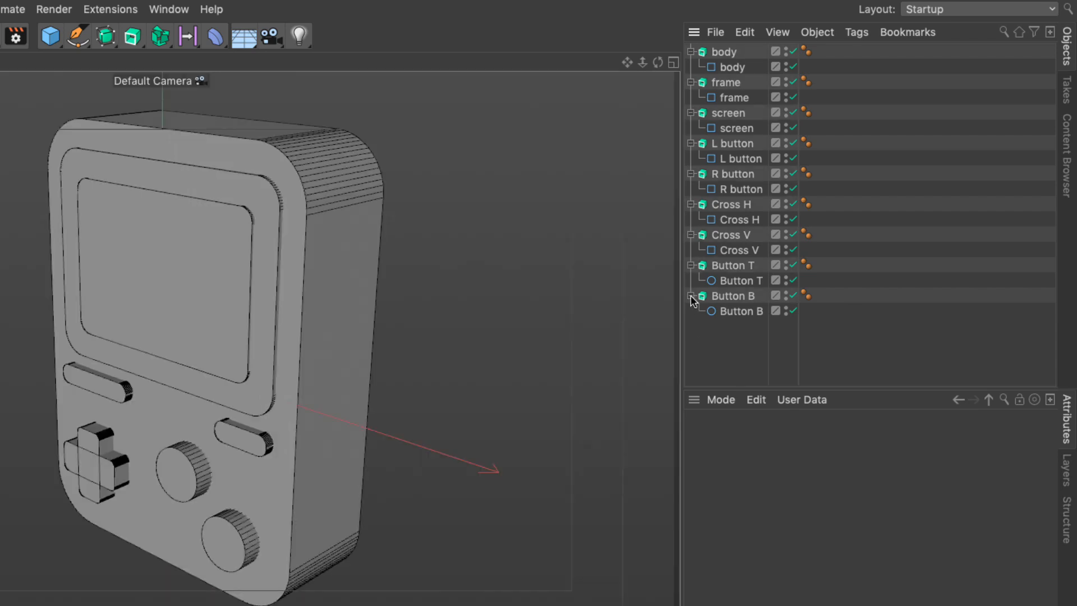
Step: Collapse all extrude hierarchies in the object list, from body to Button B
click(691, 296)
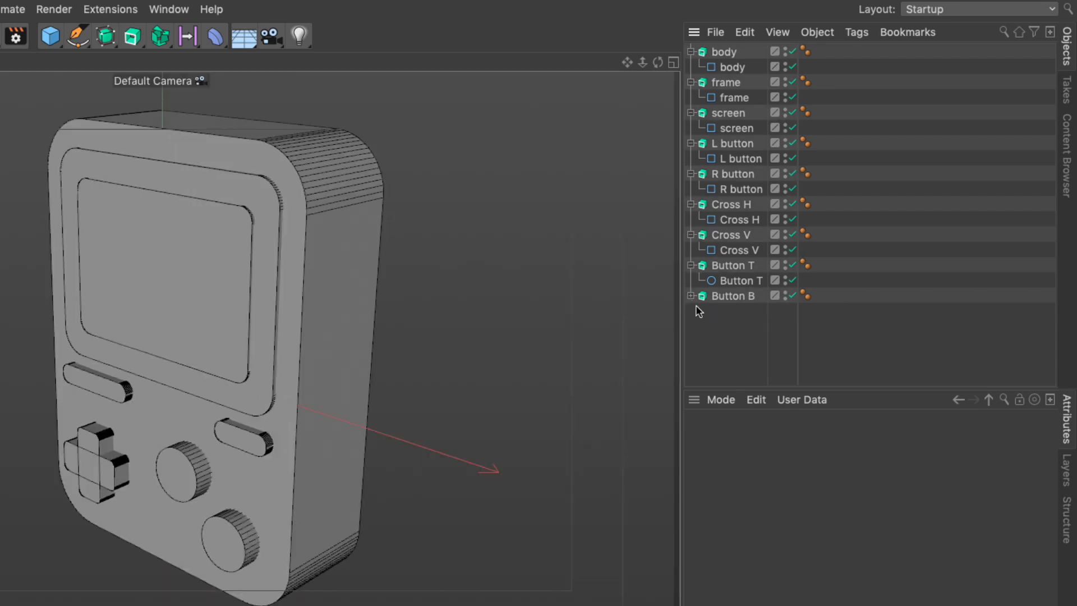
click(691, 265)
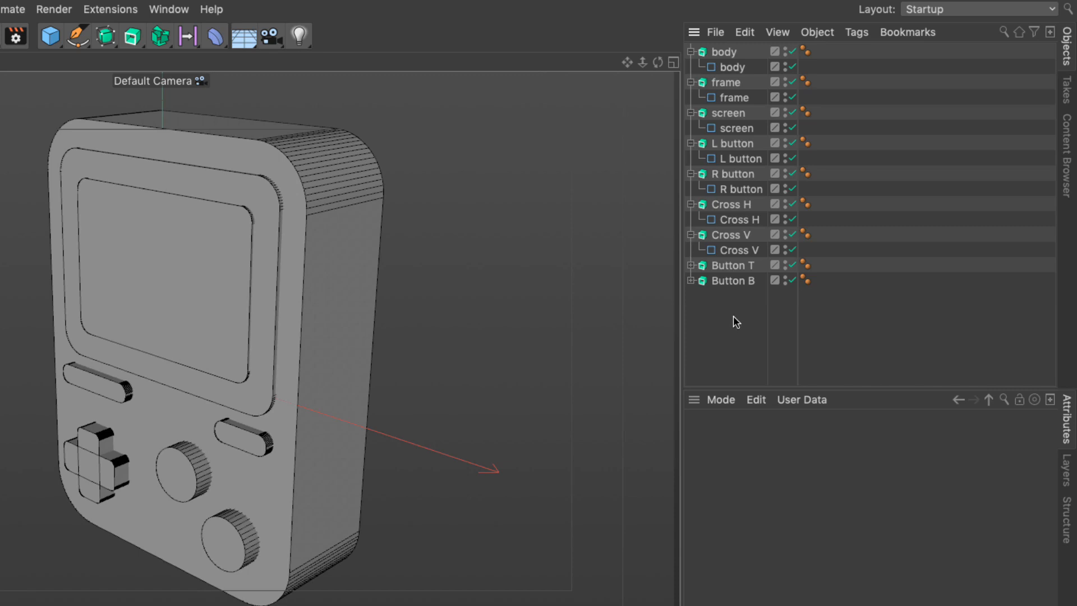
click(778, 35)
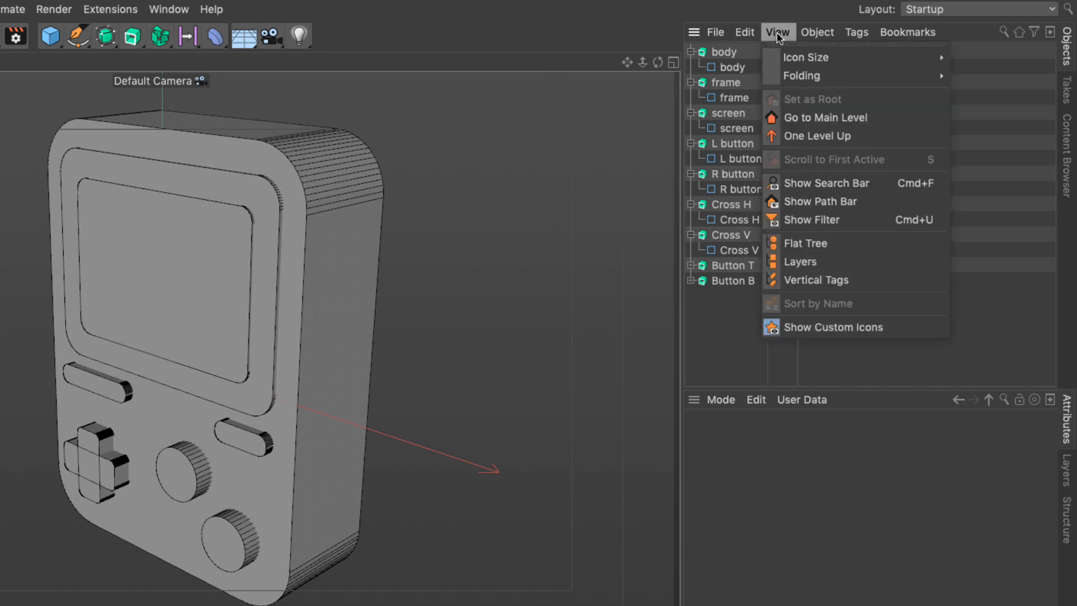
mouse_move(797, 76)
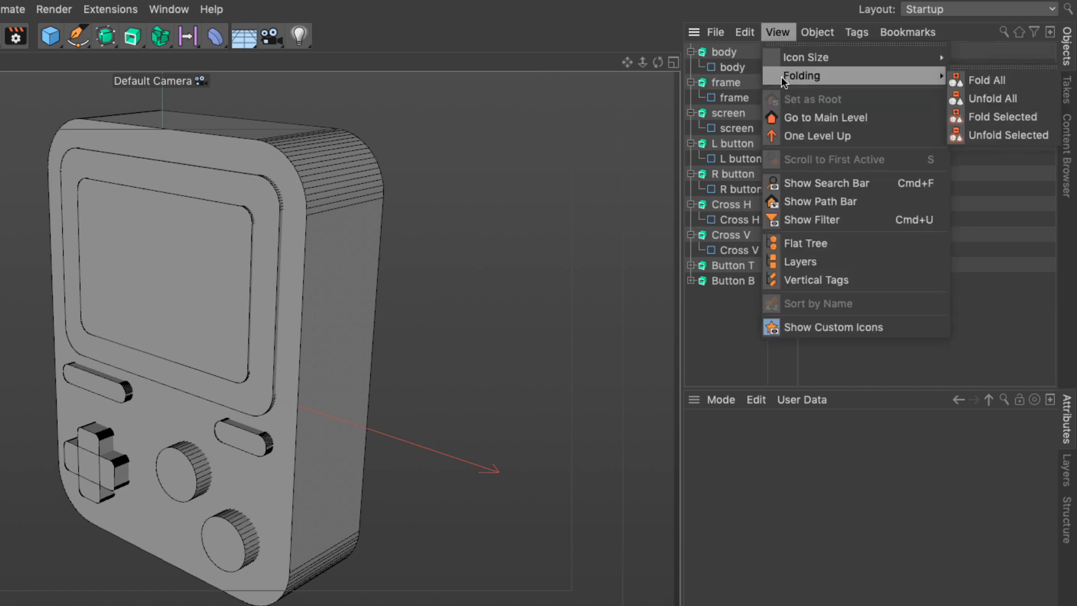
click(967, 81)
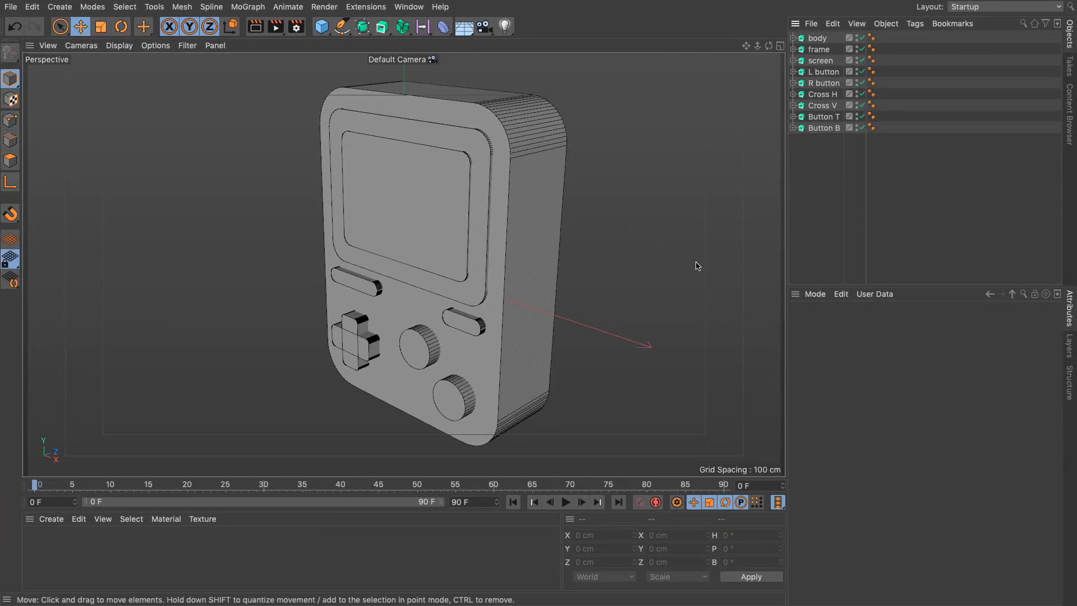
Step: Create a new standard material and open it in the Material Editor, placed so the model stays visible beside it
click(52, 520)
mouse_move(67, 399)
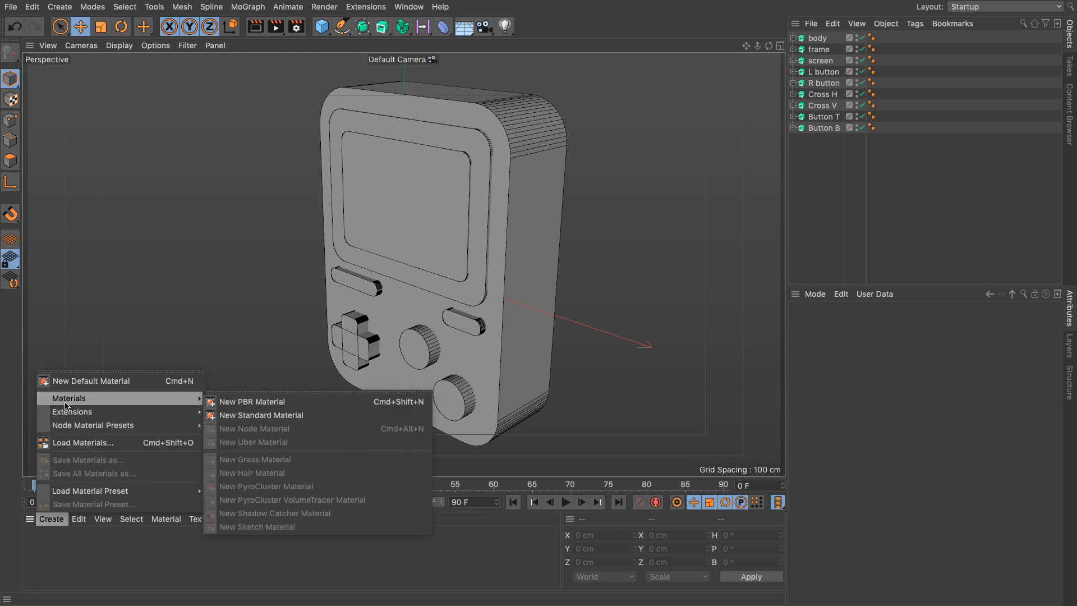
click(248, 420)
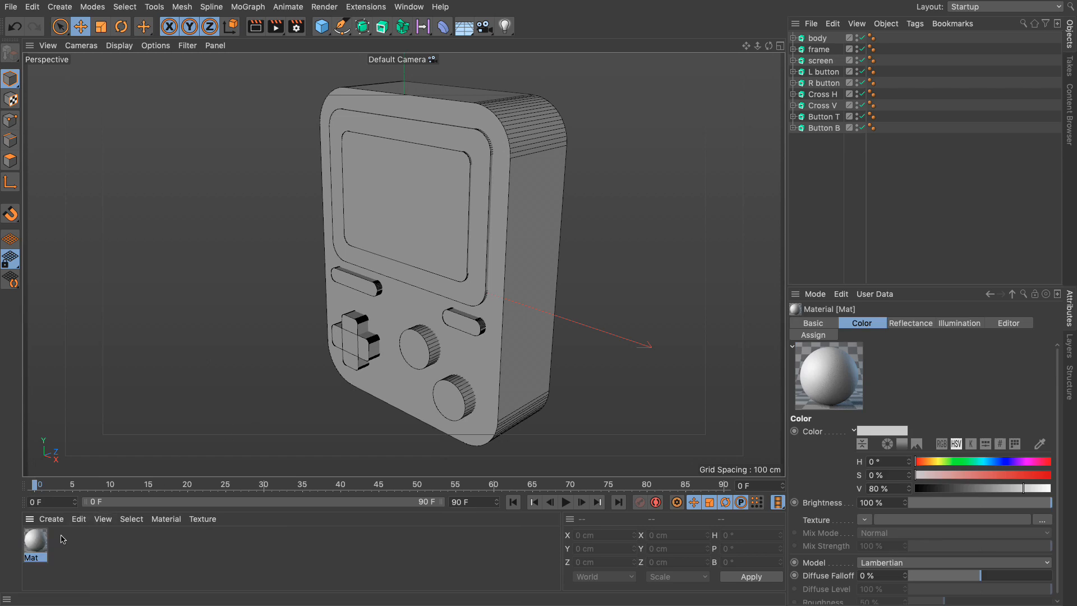
double_click(36, 547)
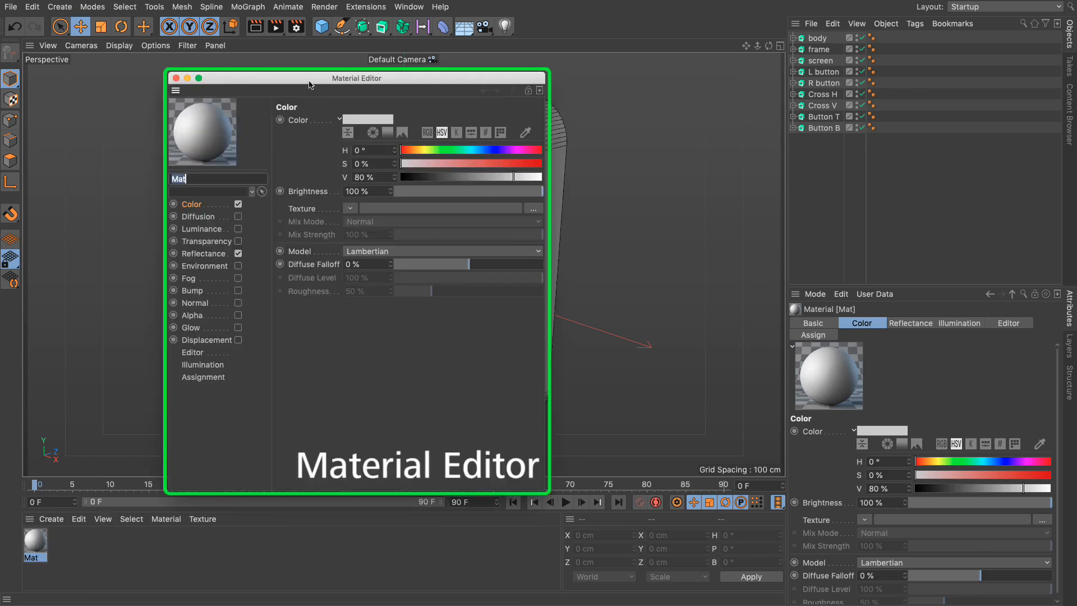
drag(304, 82, 545, 63)
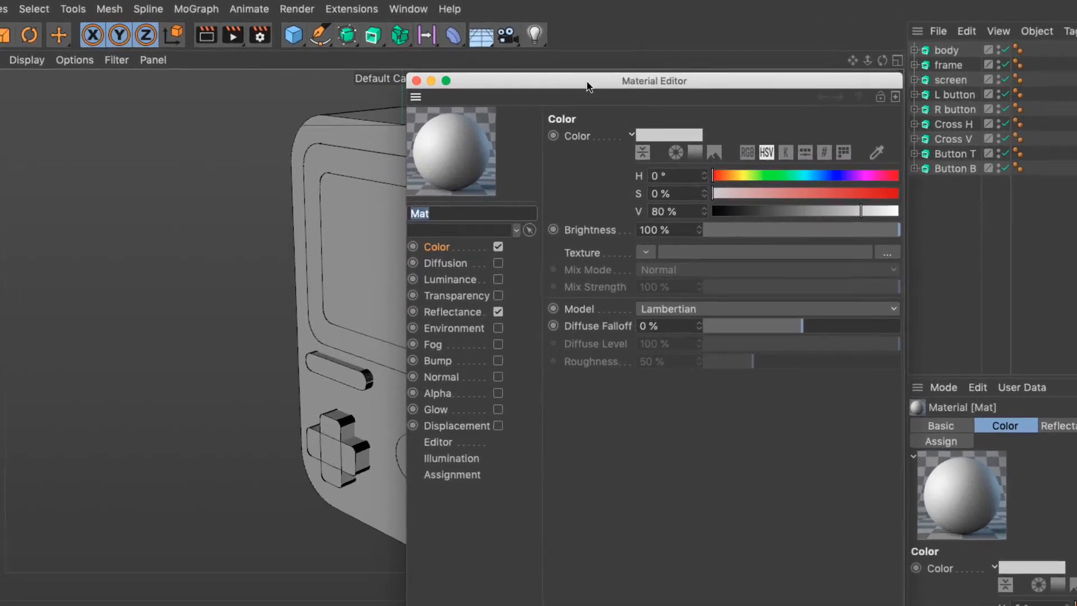
click(853, 60)
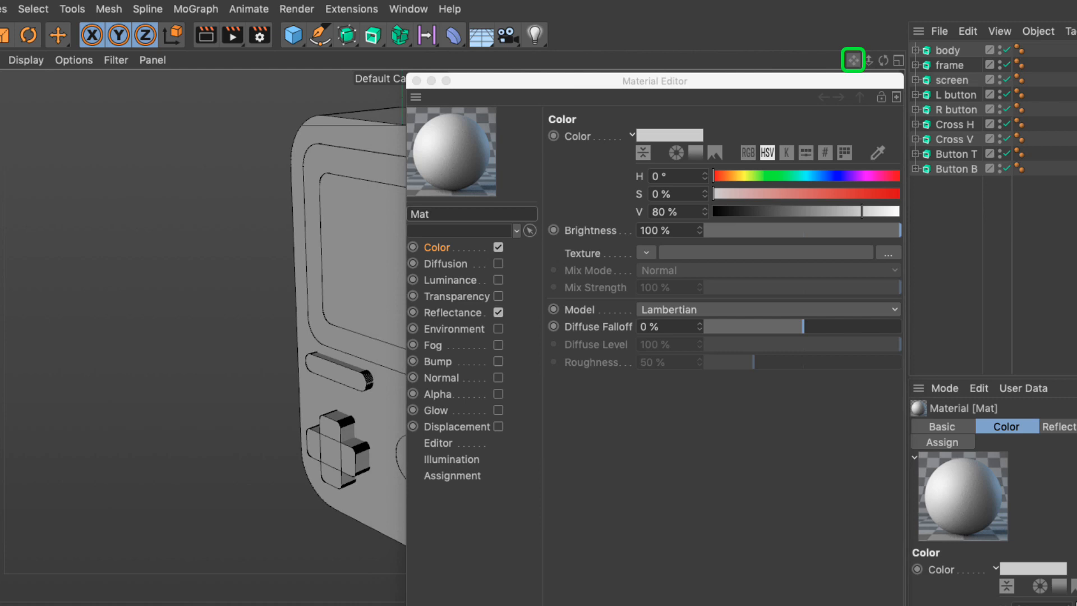
drag(852, 60, 533, 55)
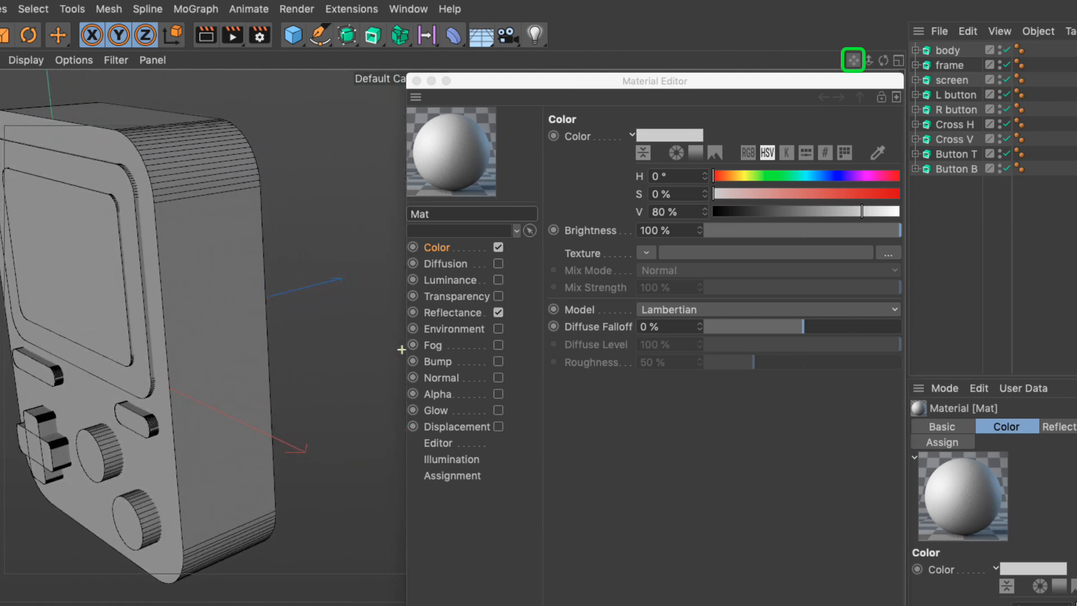
mouse_move(868, 60)
mouse_down()
mouse_move(912, 62)
mouse_move(857, 65)
mouse_move(864, 73)
mouse_move(856, 59)
mouse_up()
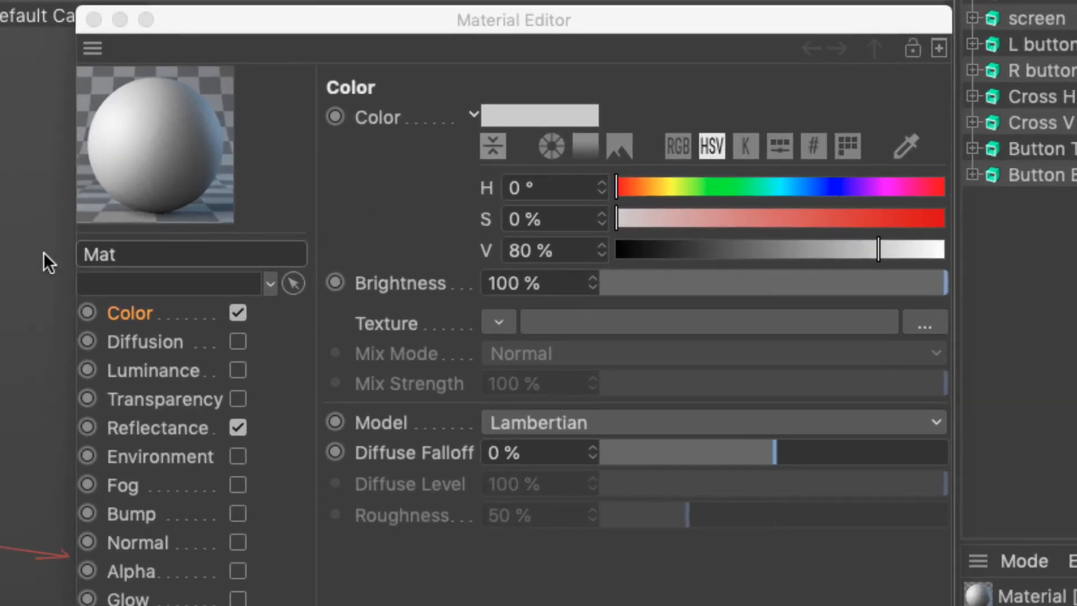
Step: Name the material "body main" and switch its channels from Color and Reflectance to Luminance only
double_click(128, 254)
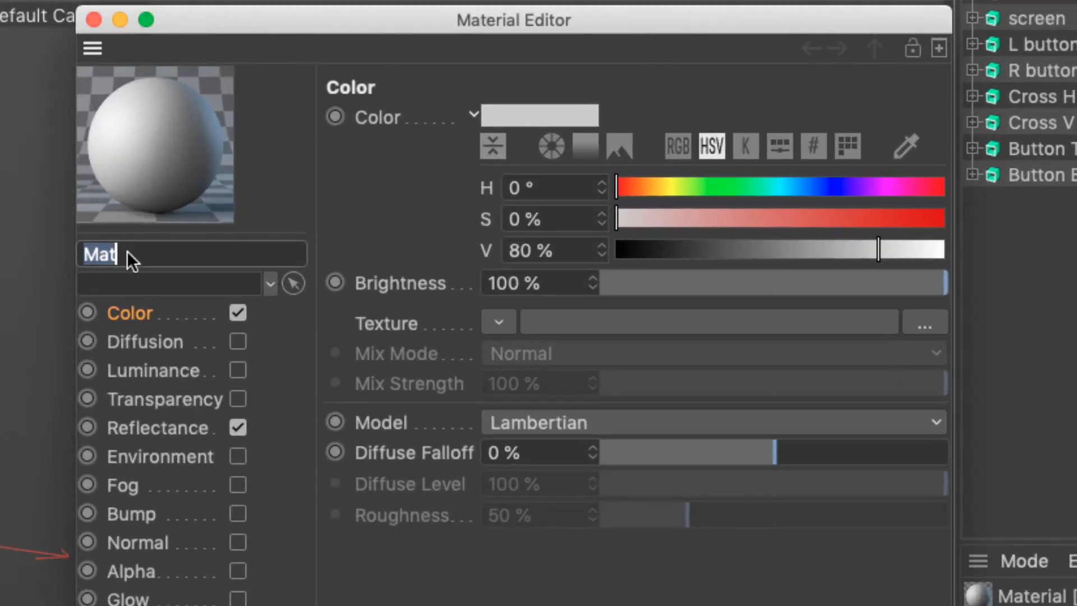
text(bo)
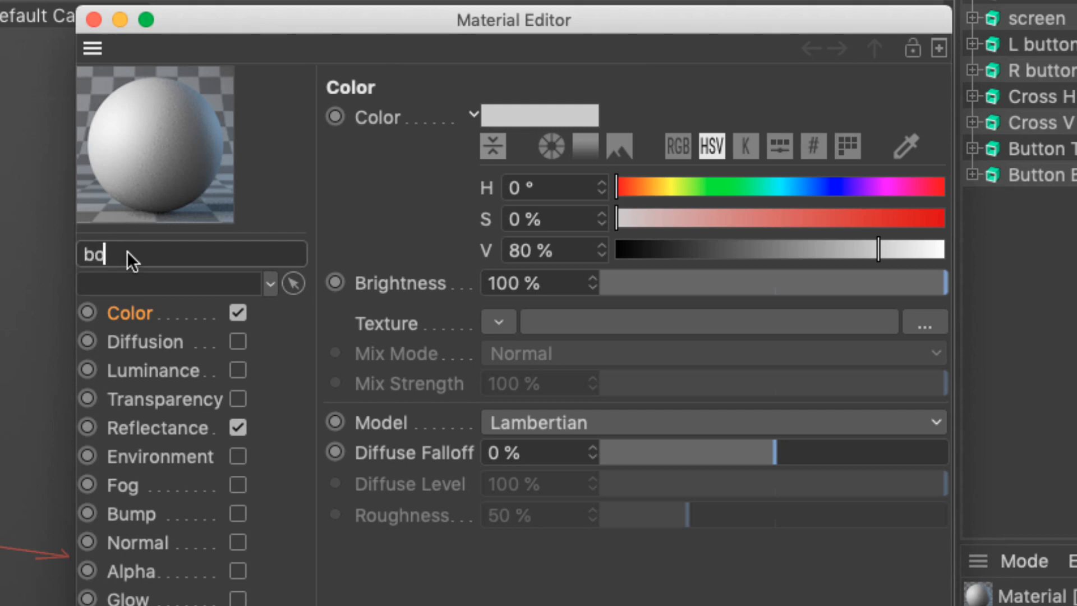
text(dy_main)
click(238, 313)
click(237, 429)
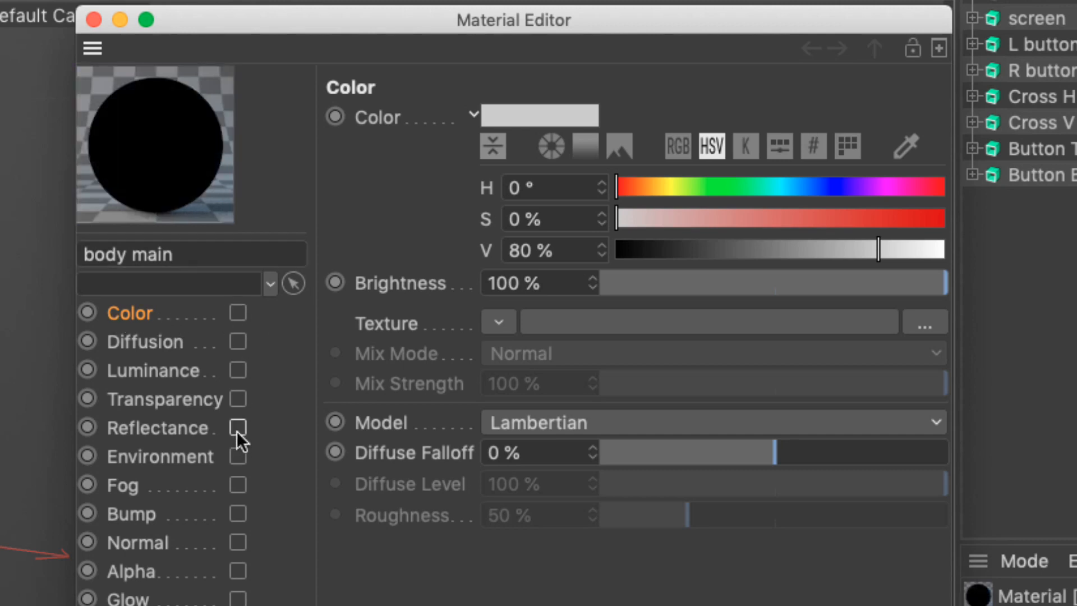
click(237, 370)
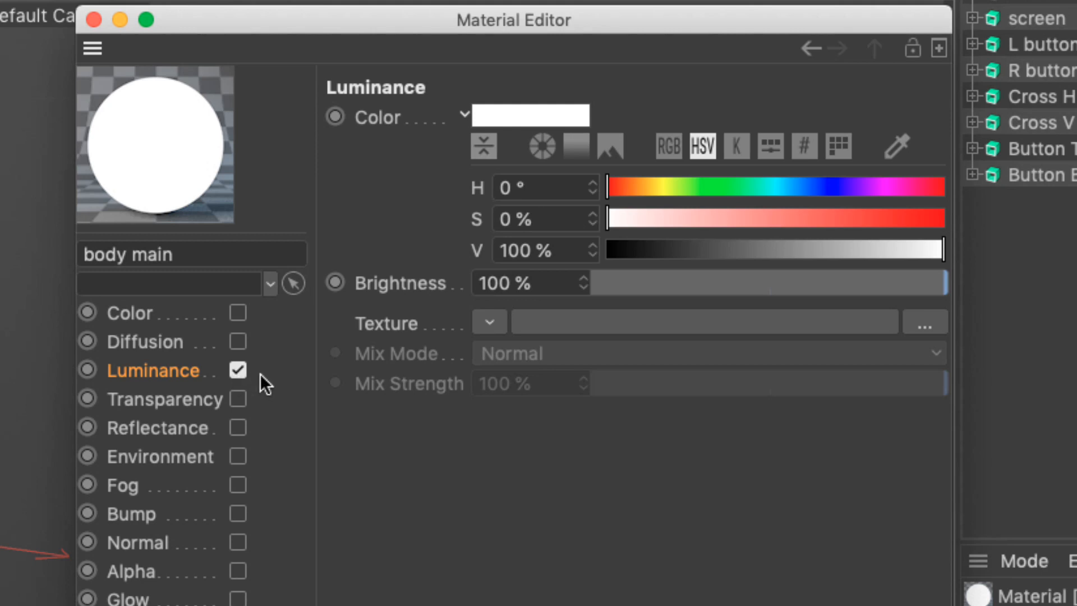
Step: Set the body main luminance colour to H 214°, S 27%, V 84% and apply the material to the body extrude
drag(798, 183, 808, 188)
mouse_move(763, 218)
mouse_down()
mouse_move(813, 220)
mouse_move(756, 220)
mouse_up()
drag(856, 251, 890, 251)
click(713, 218)
drag(713, 216, 699, 213)
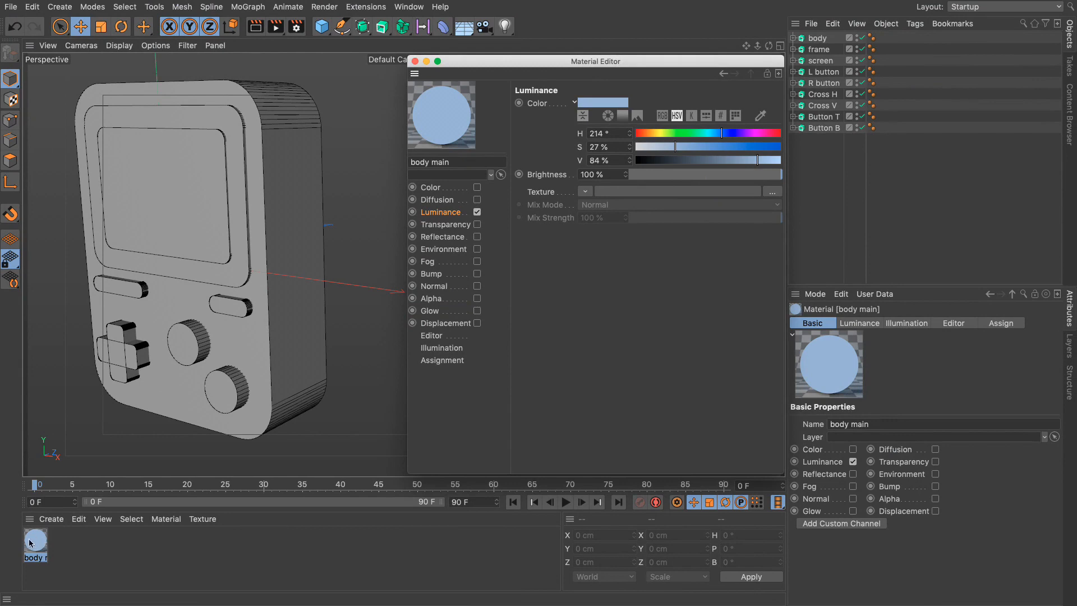
drag(35, 541, 818, 35)
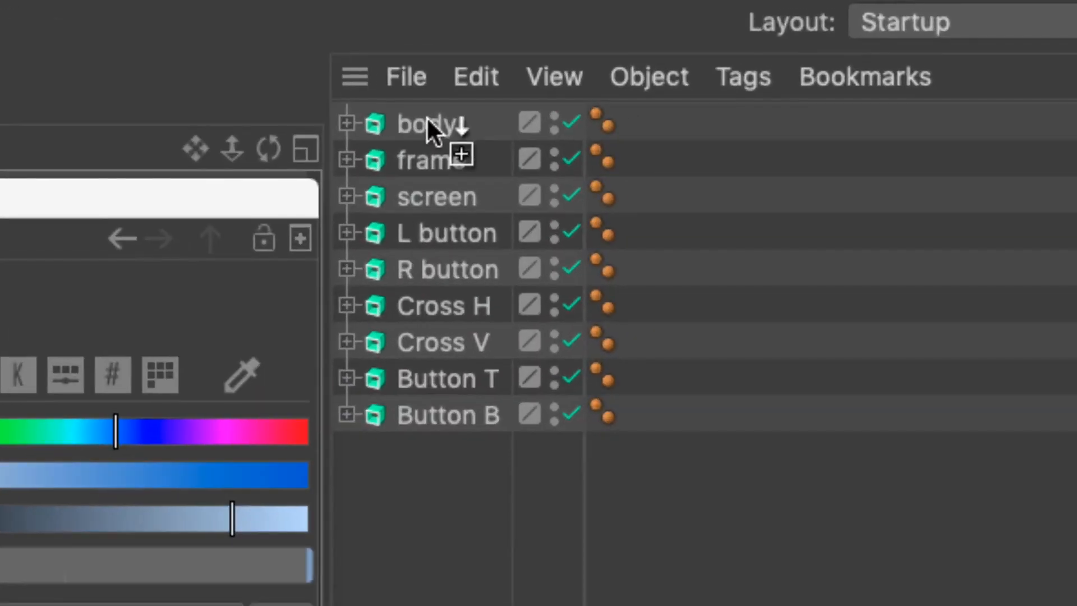
drag(427, 116, 426, 116)
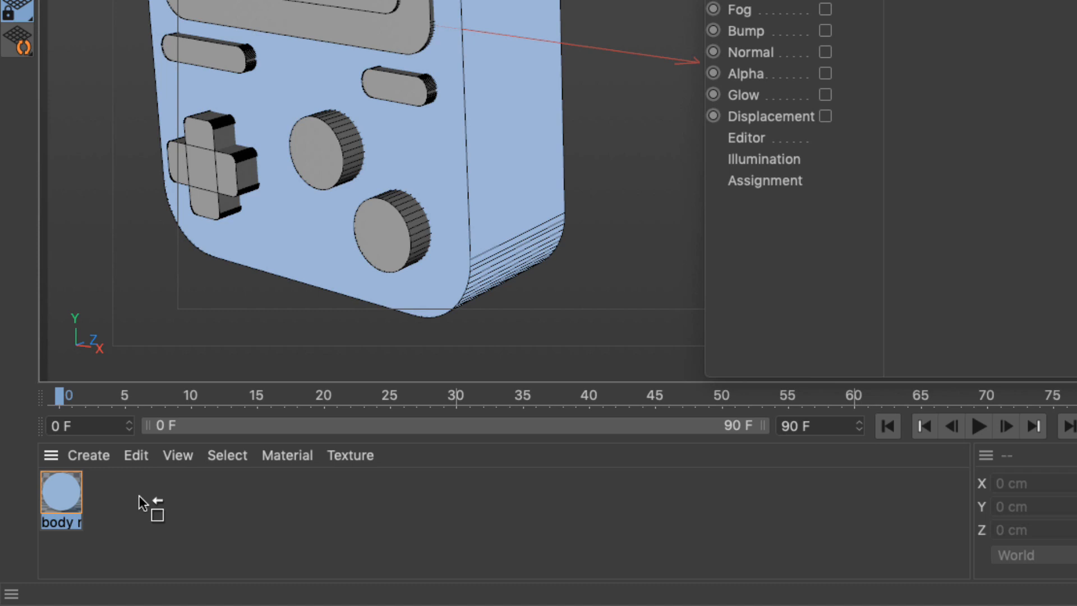
Step: Duplicate the body main material as "body dark" with a luminance colour of H 214°, S 51%, V 42%
ctrl+drag(139, 496, 136, 496)
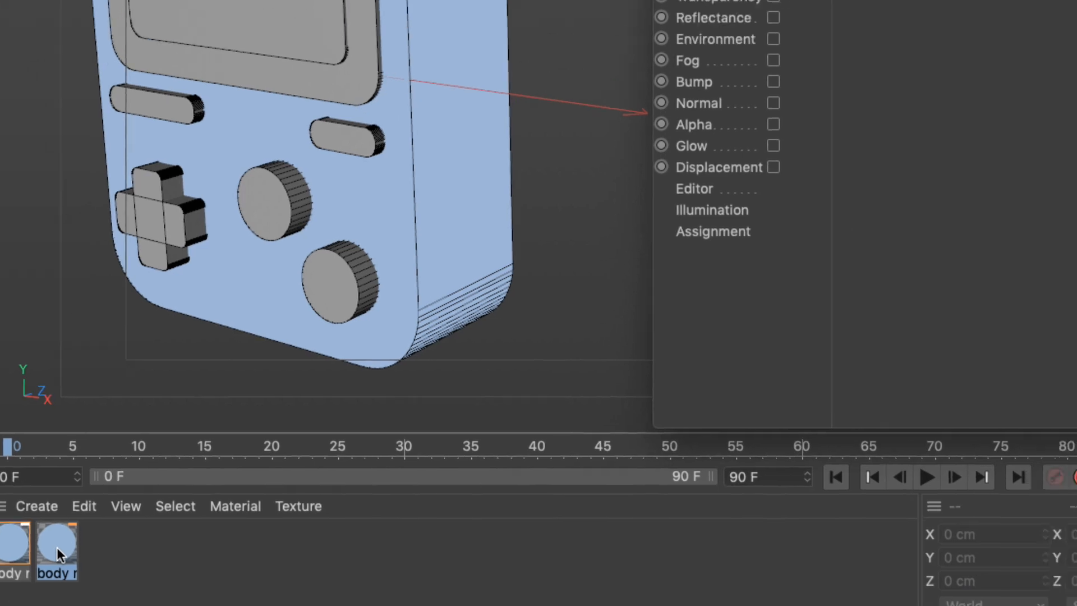
double_click(56, 547)
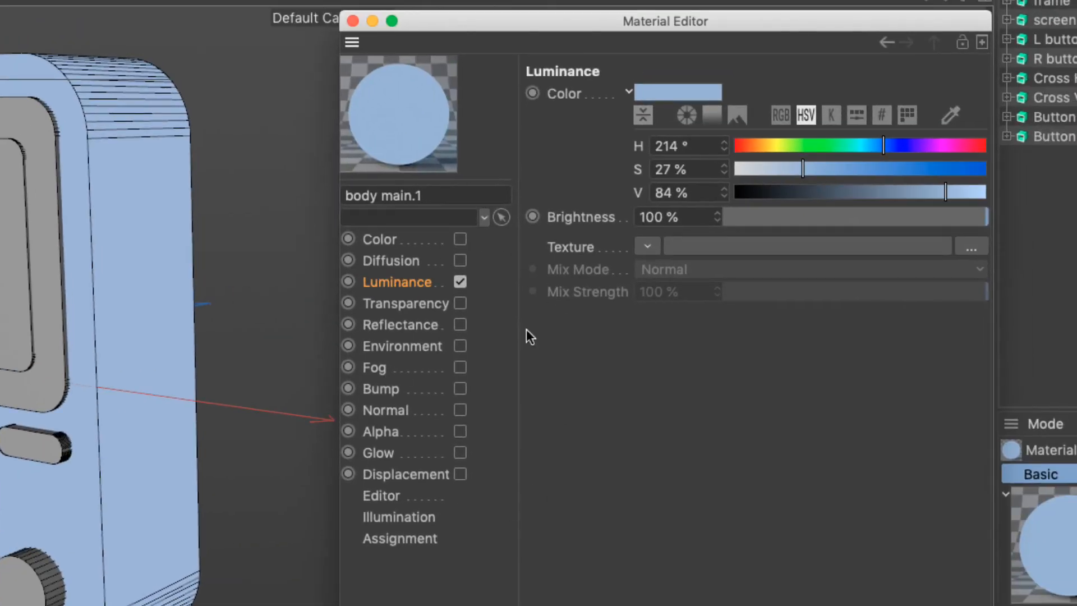
double_click(414, 196)
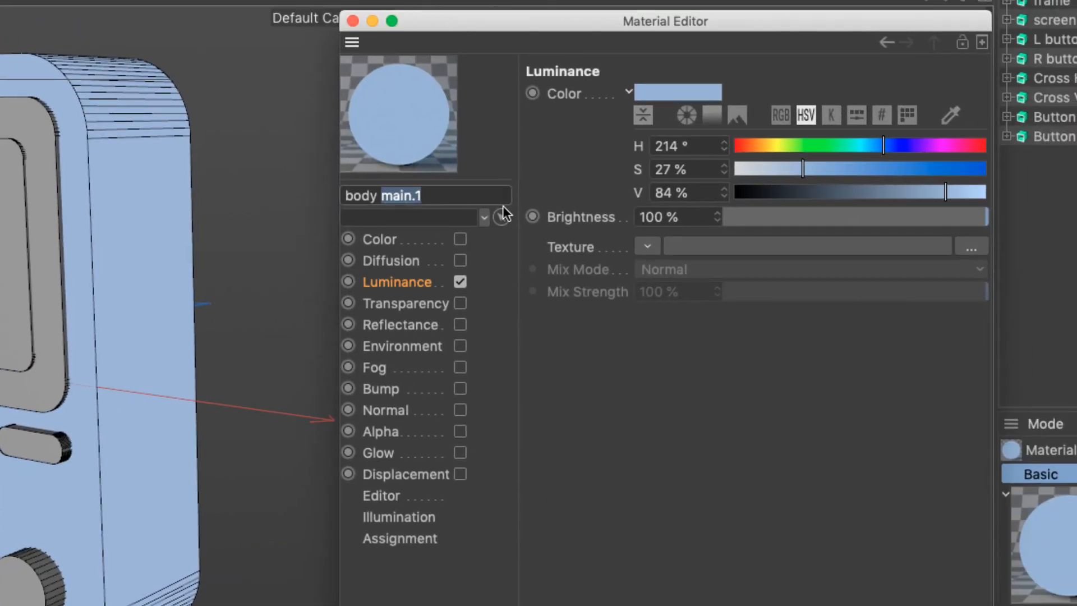
text(dark)
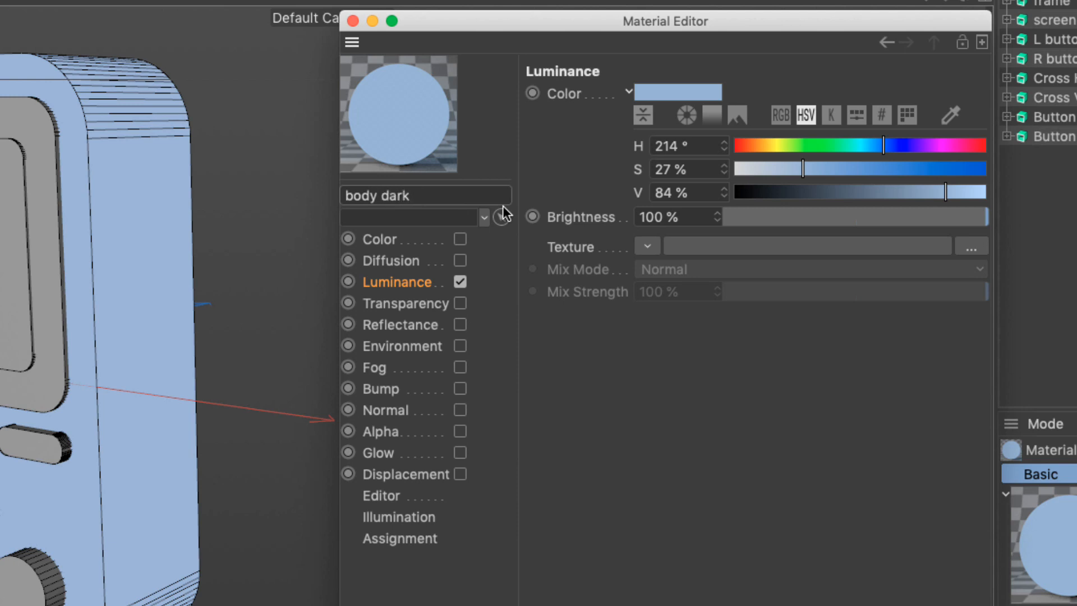
drag(919, 196, 840, 193)
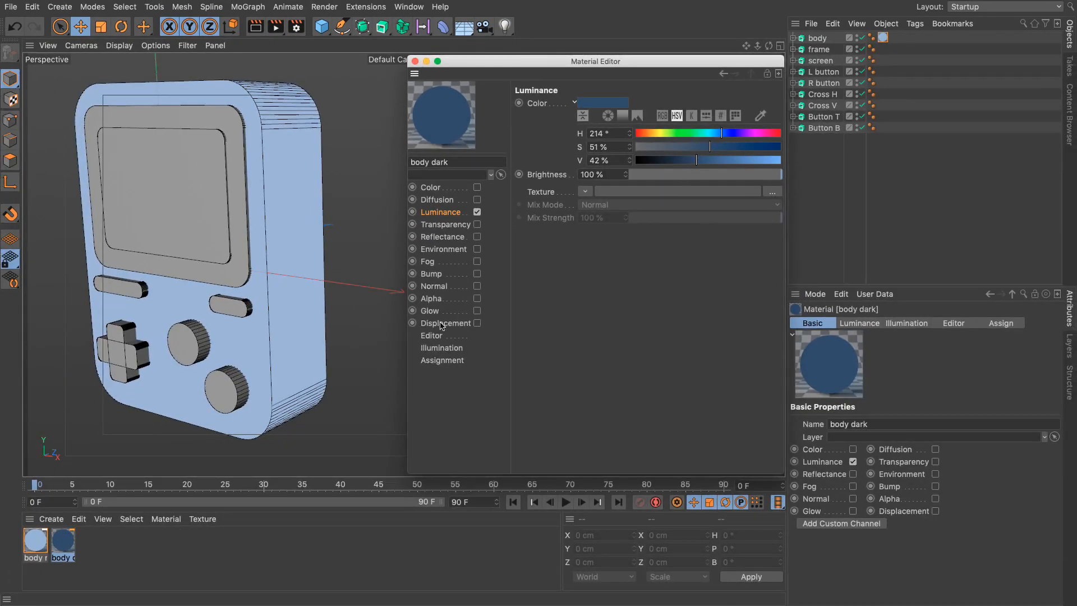
Step: Apply the body dark material to the body extrude and enable the body's Shell polygon selection
drag(66, 549, 816, 40)
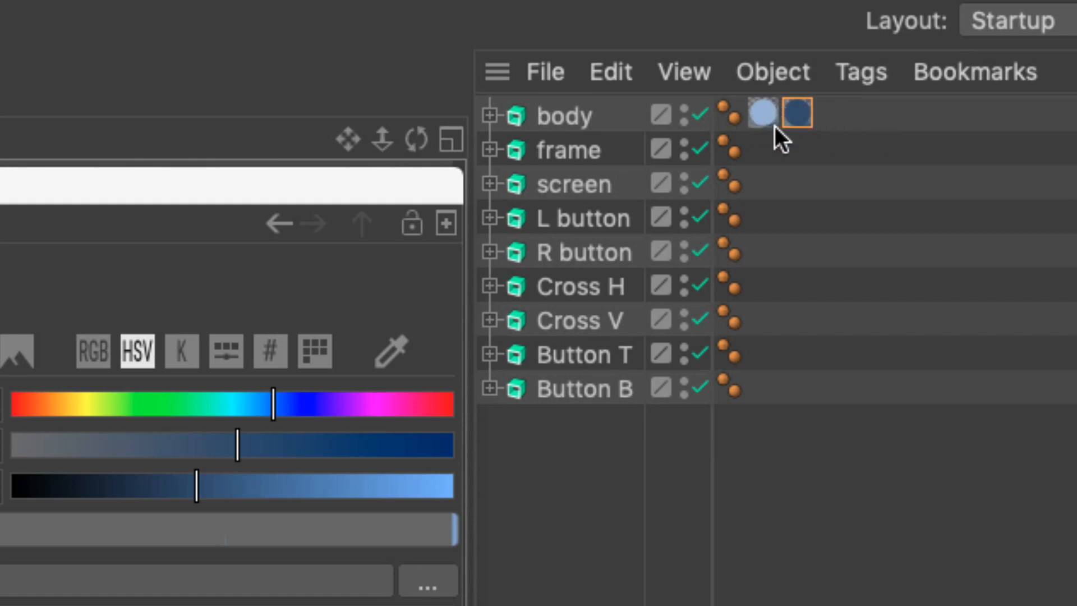
click(565, 118)
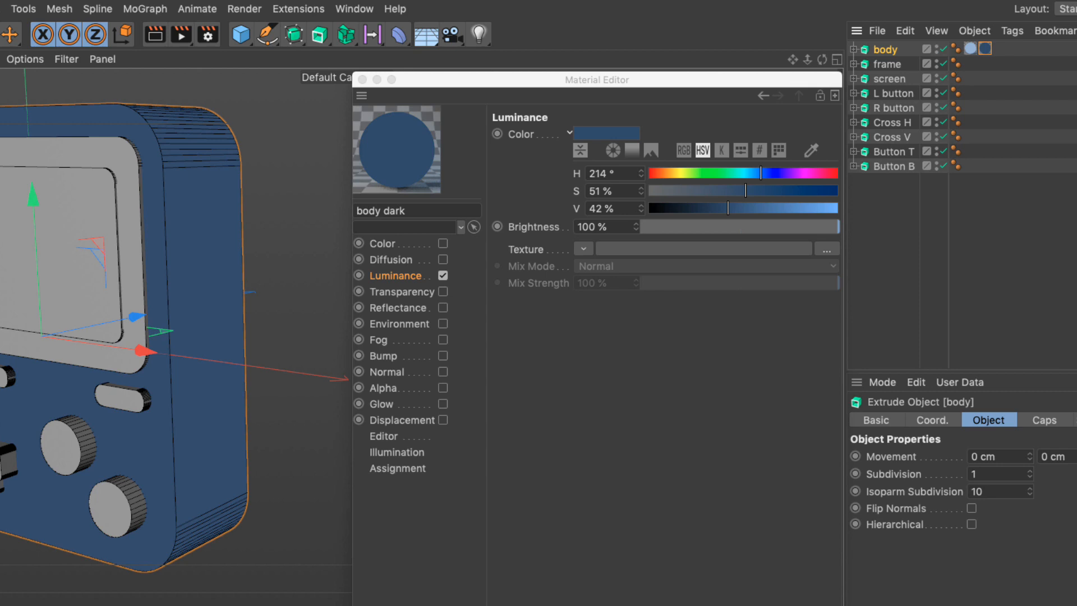
click(1076, 420)
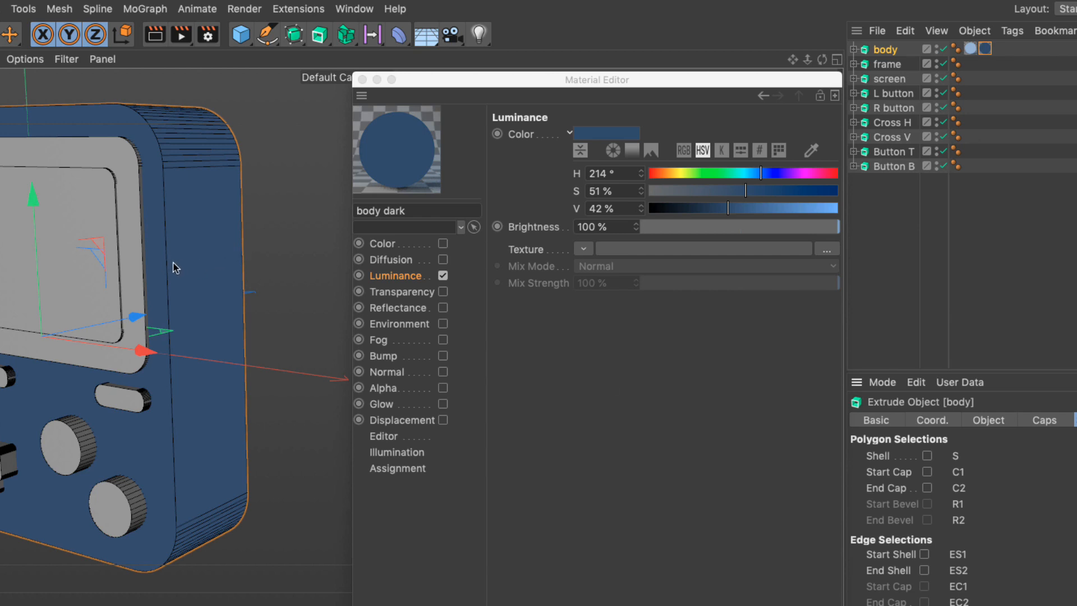
click(927, 456)
Step: Restrict the body's body dark material tag to the Shell polygon selection S
click(1000, 50)
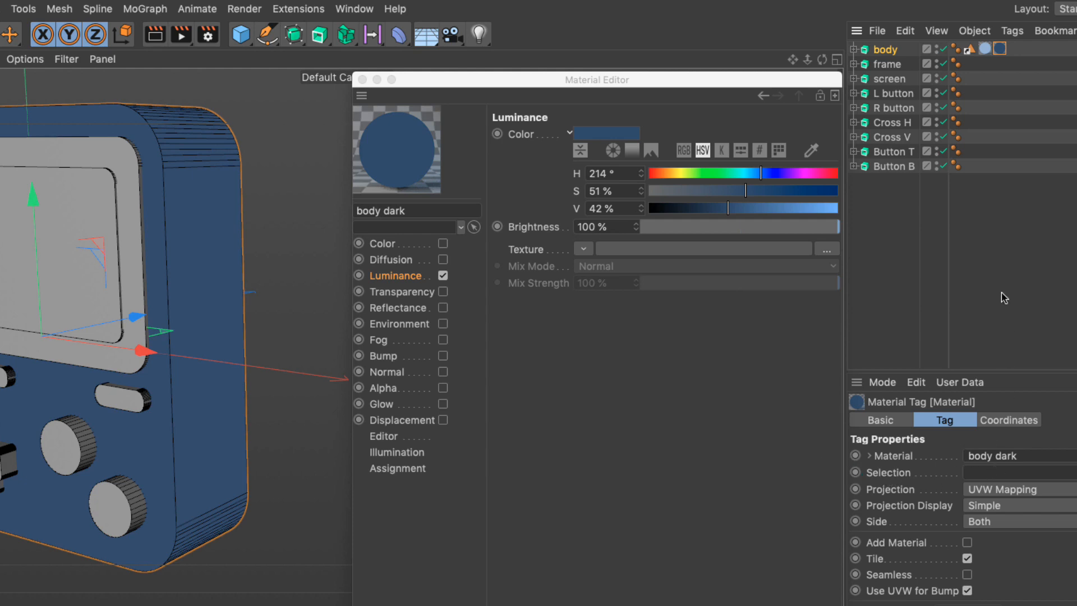
click(971, 51)
drag(972, 53, 988, 476)
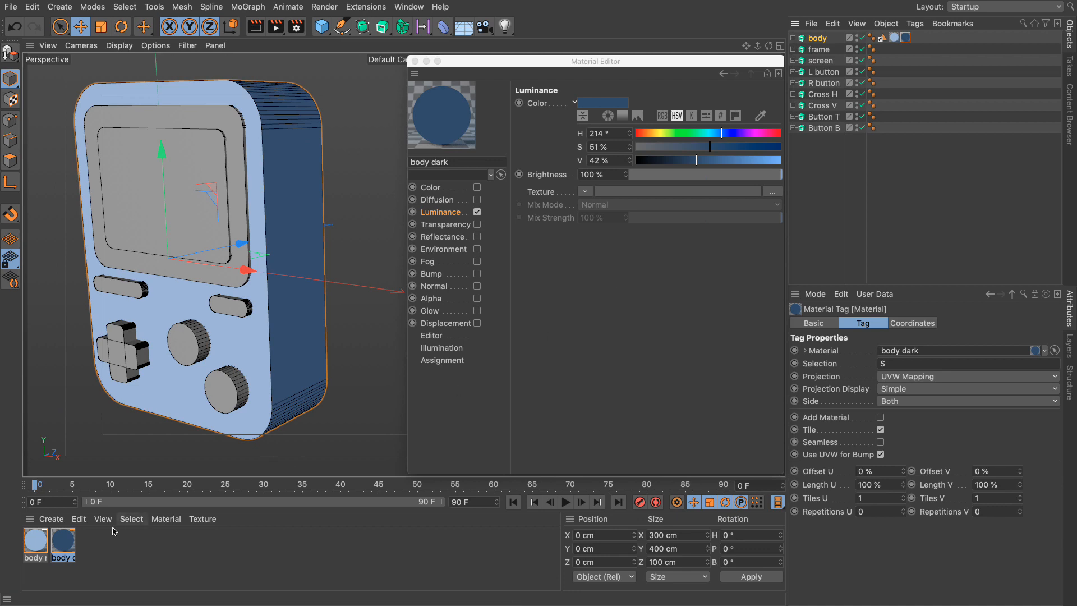
Step: Duplicate the body main material and rename the copy "button top"
drag(35, 541, 118, 552)
click(429, 222)
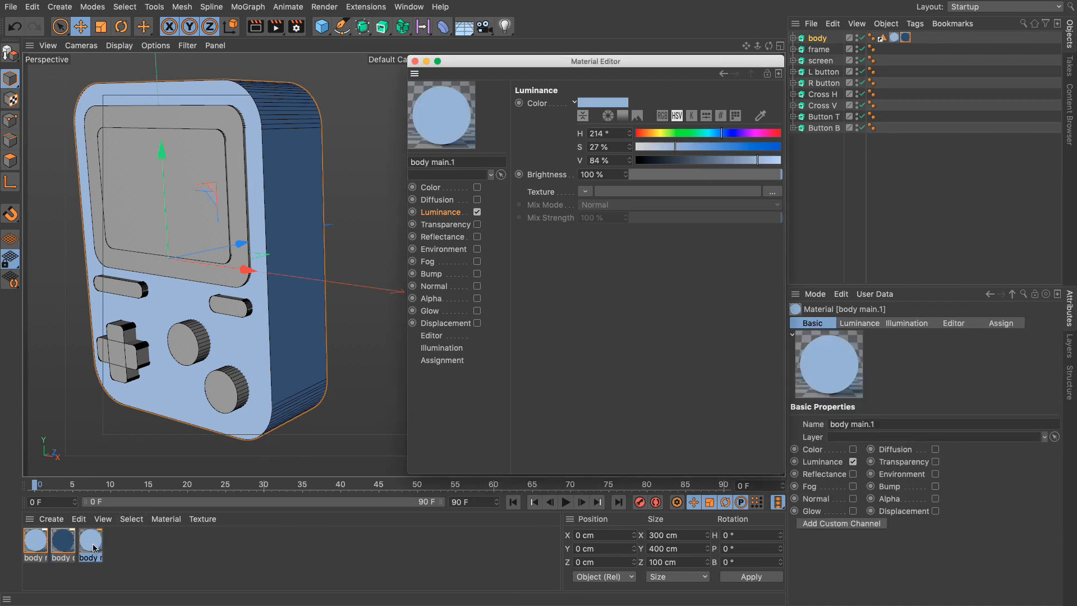
double_click(466, 163)
text(button top)
key(Return)
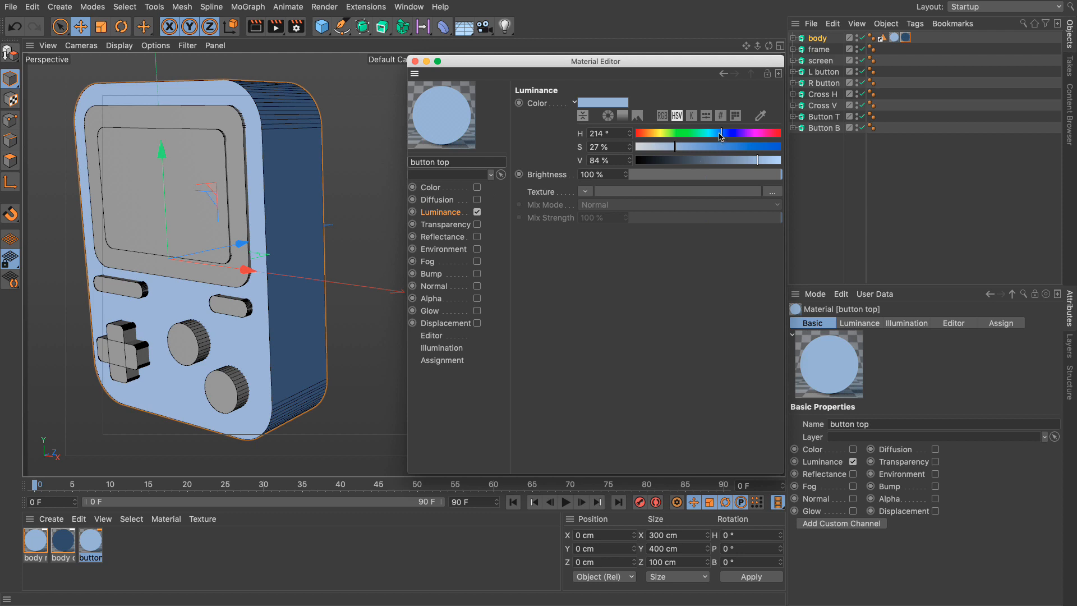
Step: Set the button top luminance colour to H 217°, S 24%, V 68%
drag(723, 136, 722, 136)
click(671, 149)
click(734, 161)
click(723, 133)
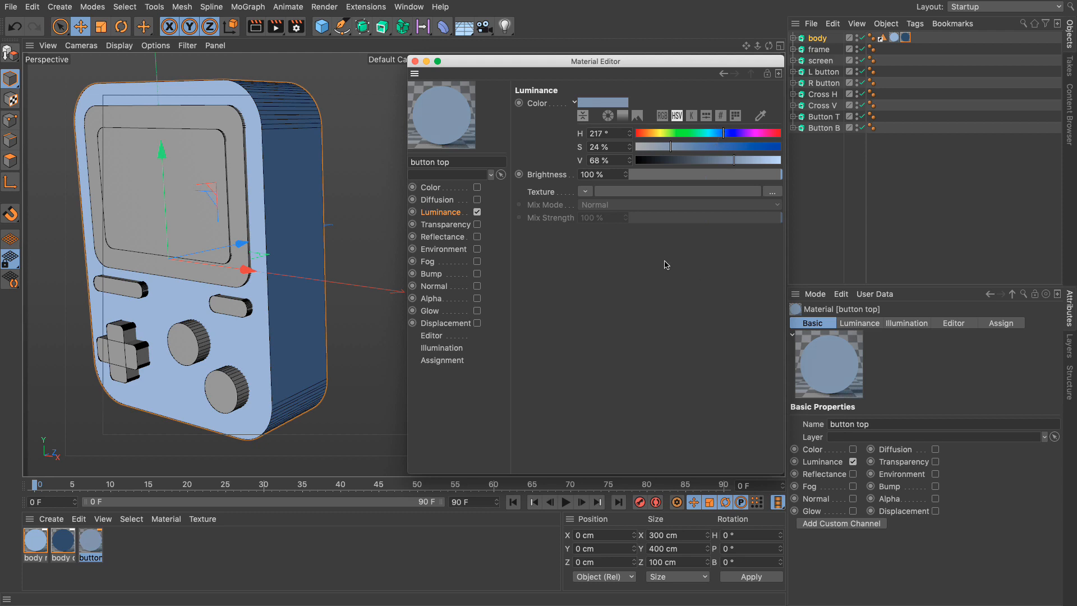
Step: Apply the button top material to the L button extrude and copy its material tag to the R button
click(90, 543)
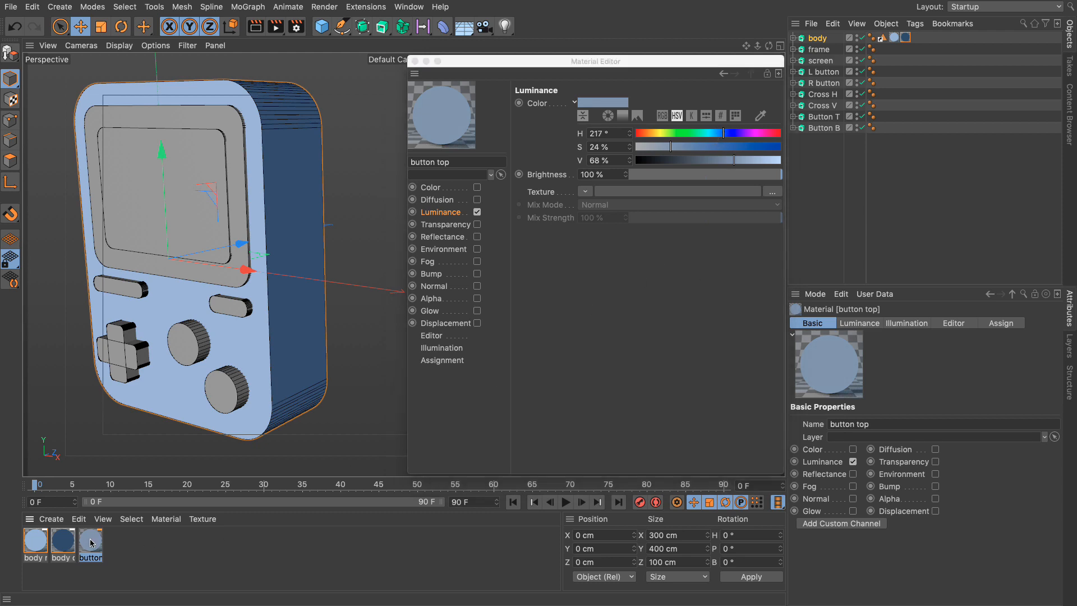
drag(91, 542, 831, 74)
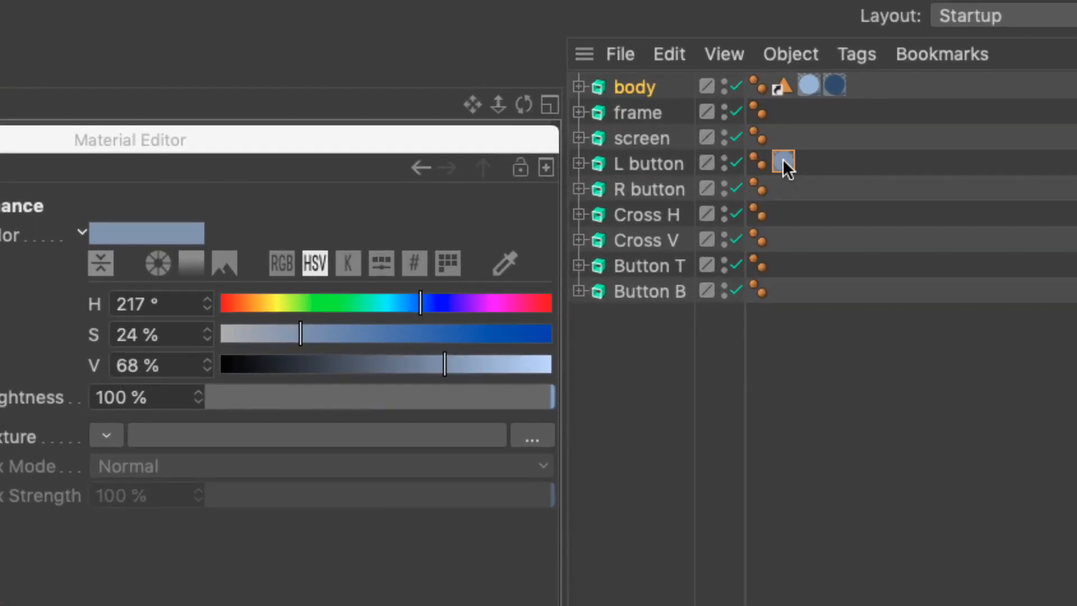
drag(883, 71, 882, 85)
ctrl+drag(783, 192, 783, 191)
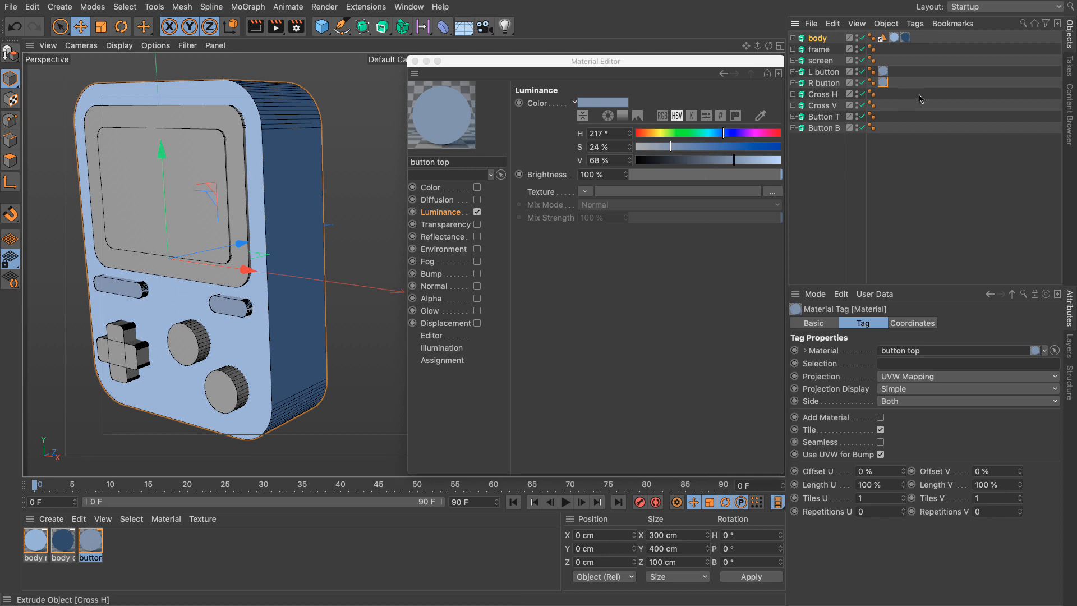
Step: Enable the Shell polygon selection S on both the L button and R button extrudes
click(822, 73)
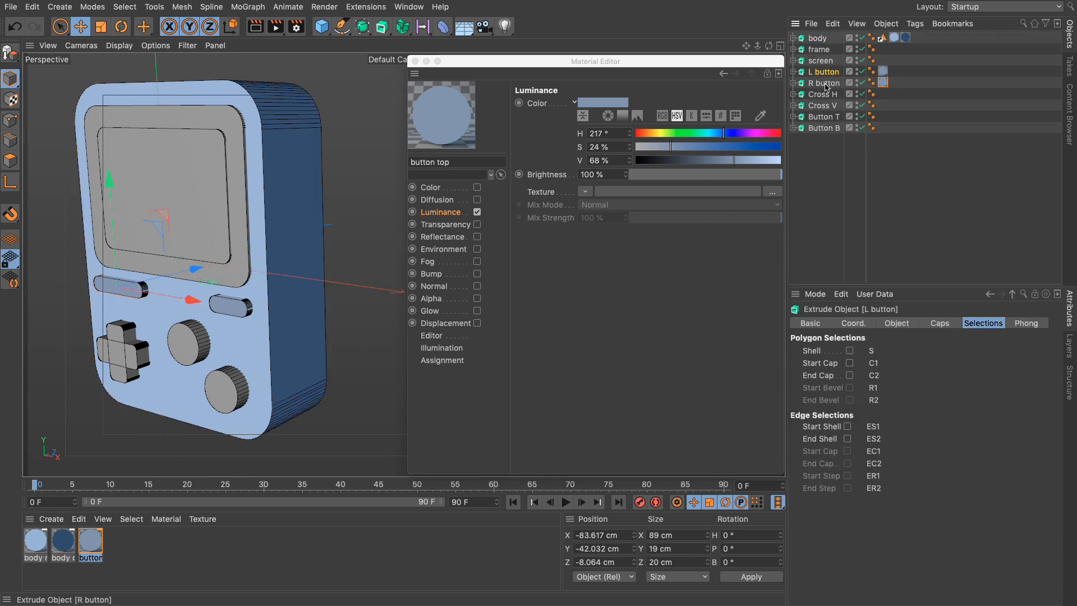
shift+click(824, 84)
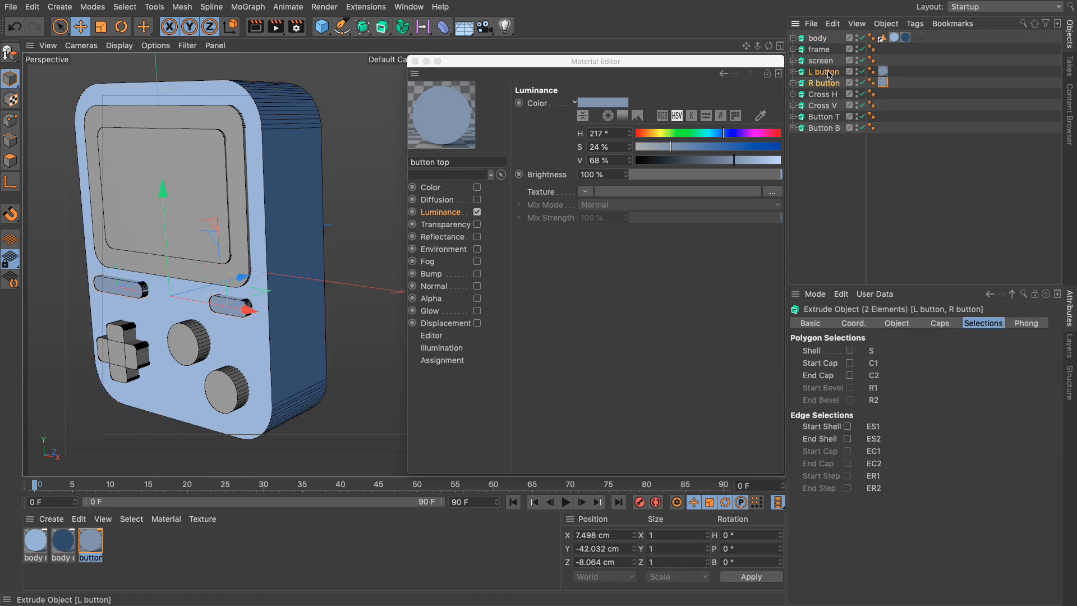
click(851, 351)
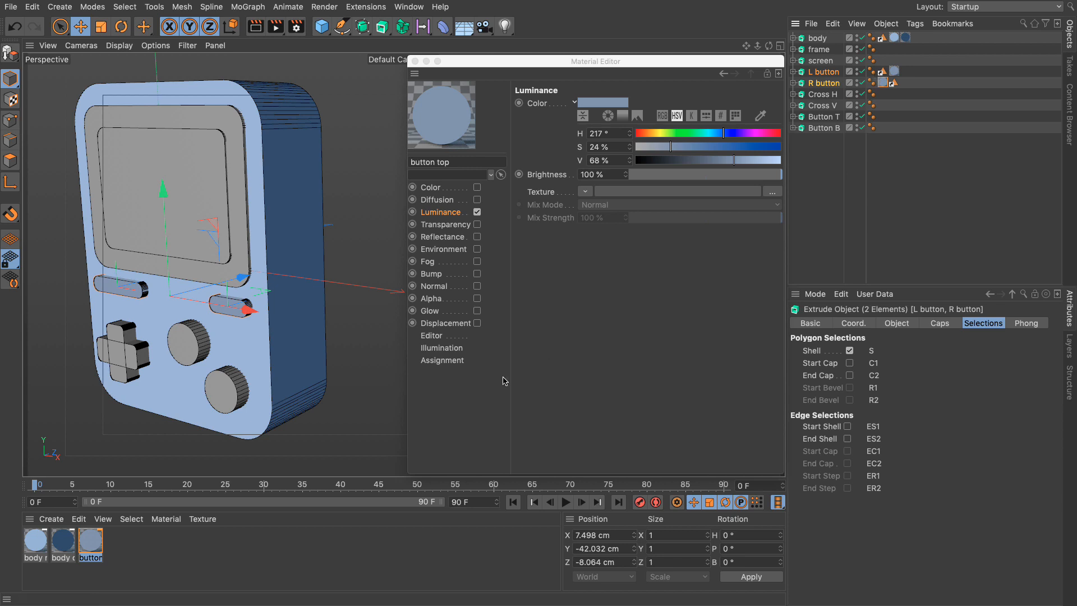
Step: Duplicate the button top material as "button dark" and set its luminance colour to S 49%, V 41%
drag(91, 543, 141, 550)
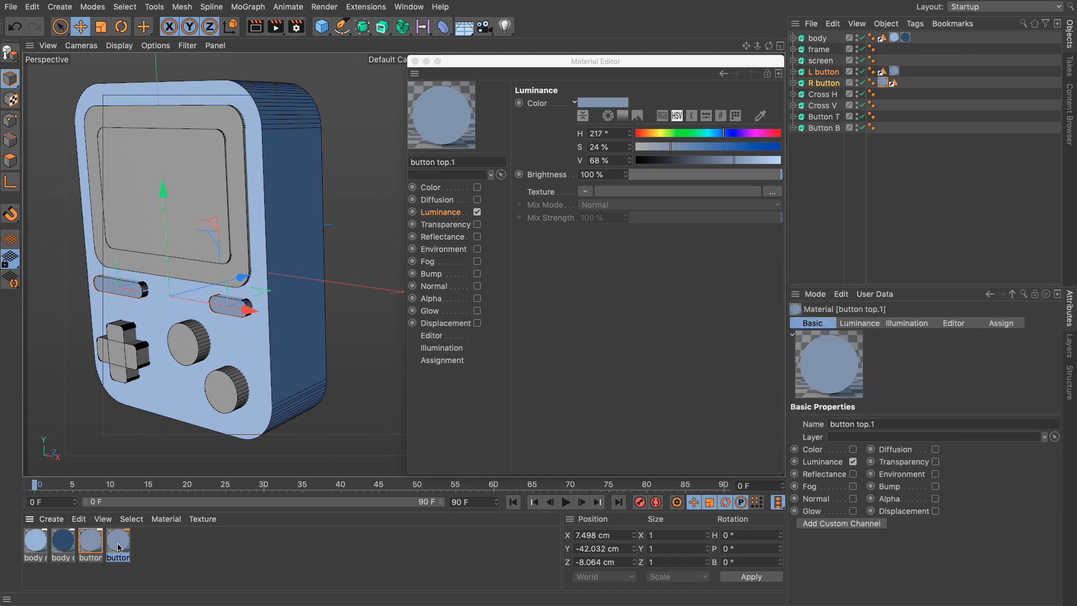
drag(437, 162, 504, 164)
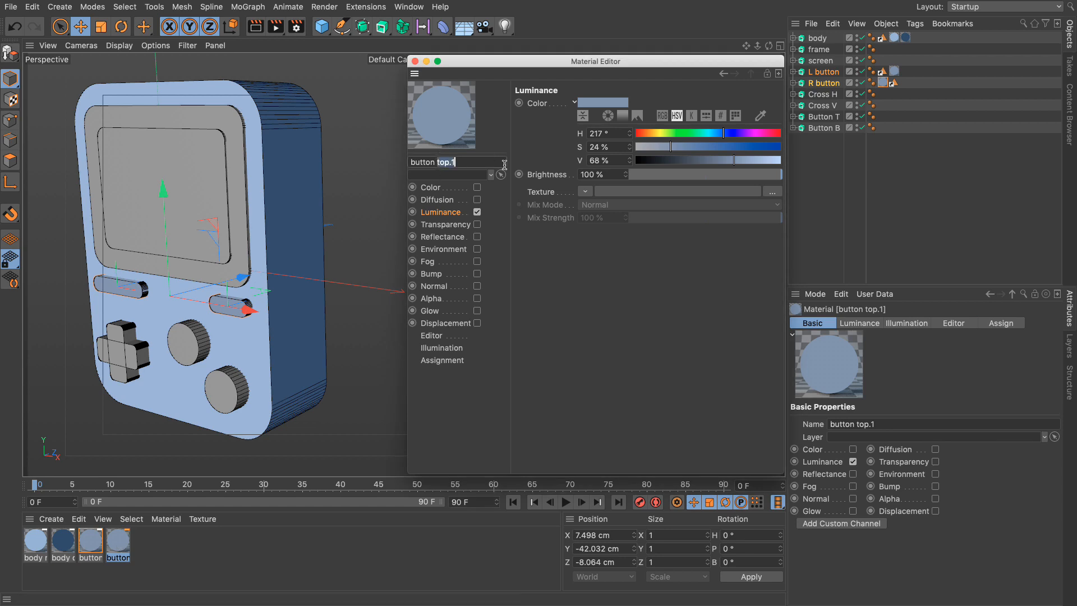
text(dark)
key(Return)
drag(734, 160, 708, 152)
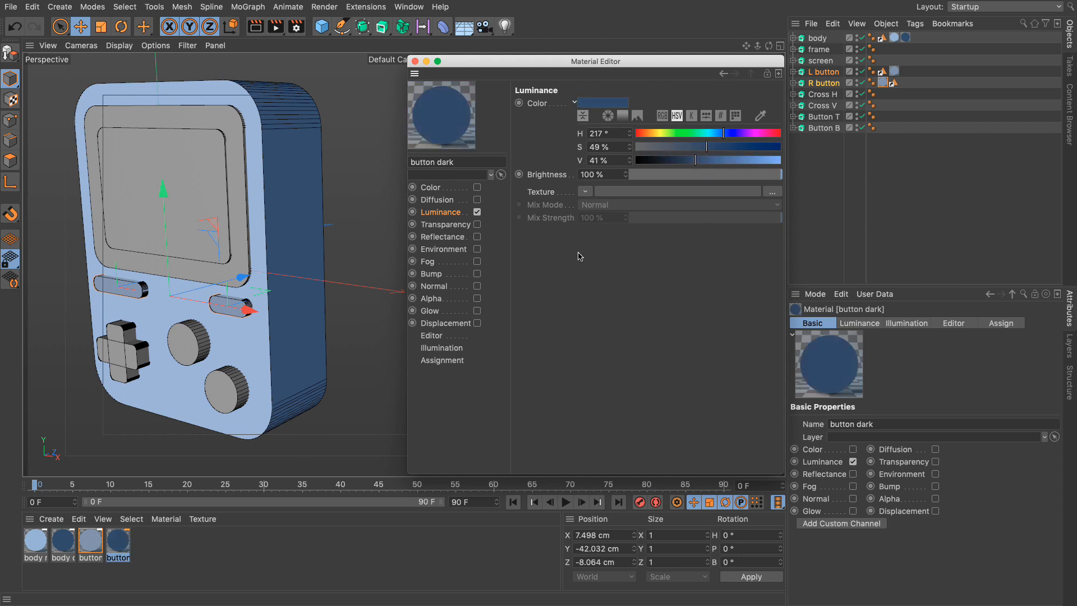
Step: Apply the button dark material to the L button and R button, restricting both material tags to polygon selection S
drag(119, 542, 827, 73)
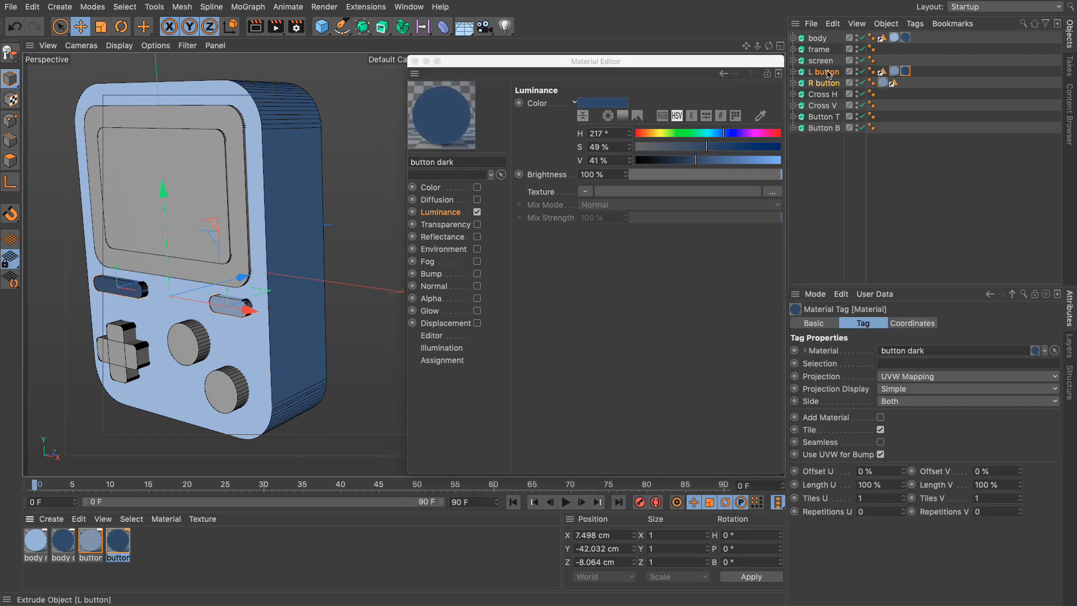
ctrl+drag(906, 72, 907, 84)
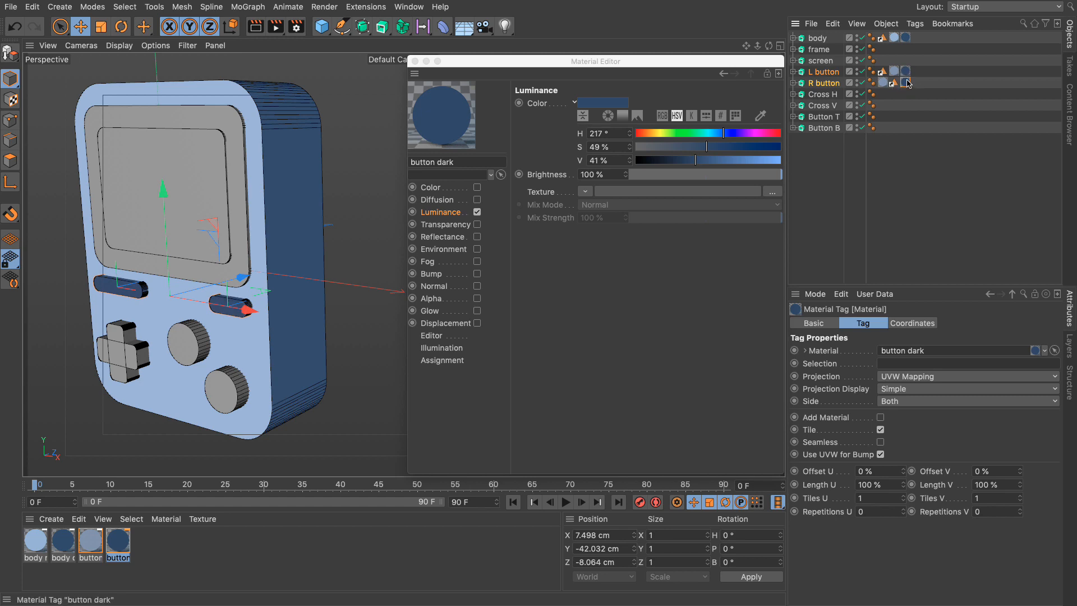
click(901, 363)
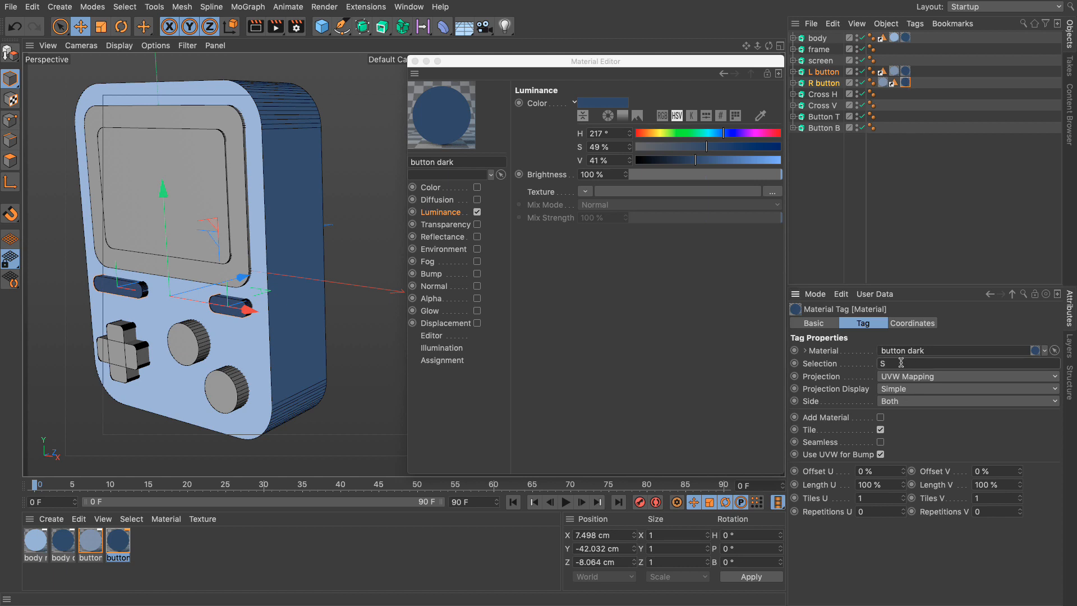
key(Return)
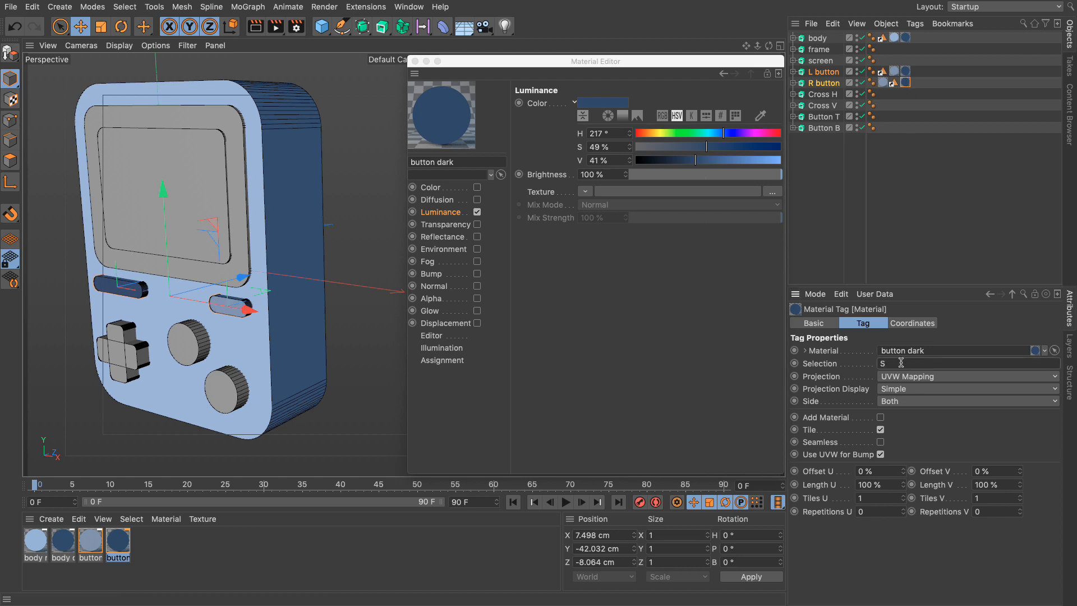
click(905, 72)
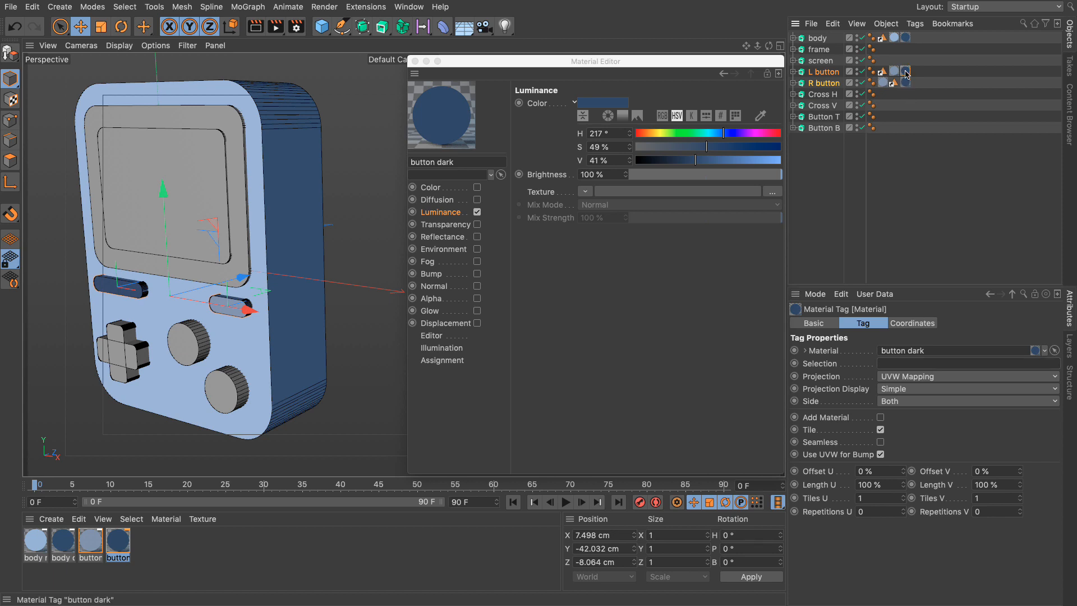
click(902, 363)
key(Return)
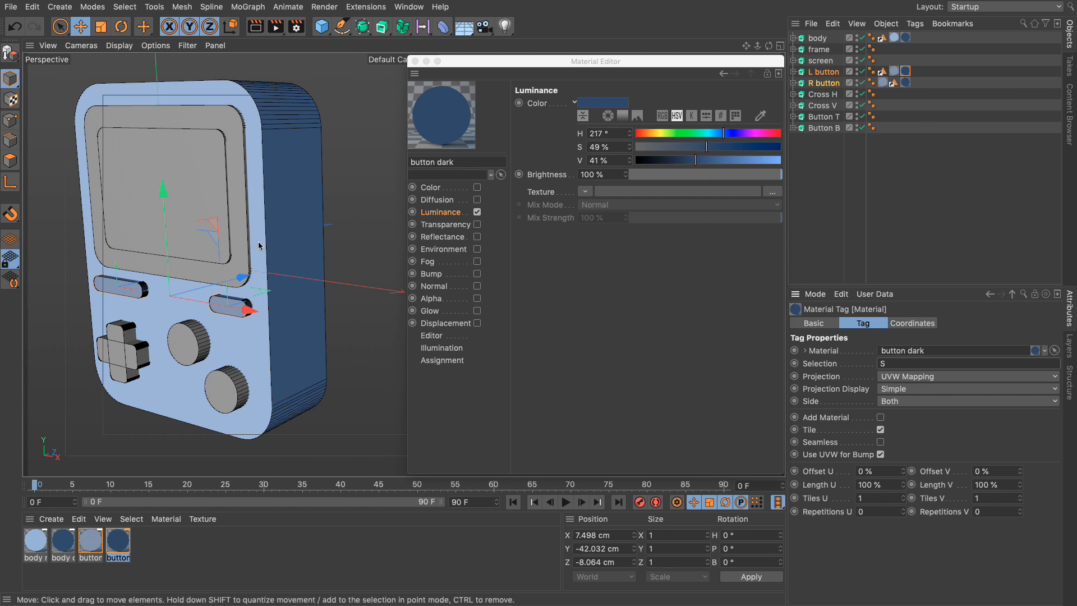
Step: Switch the perspective viewport to Gouraud Shading without lines
click(118, 48)
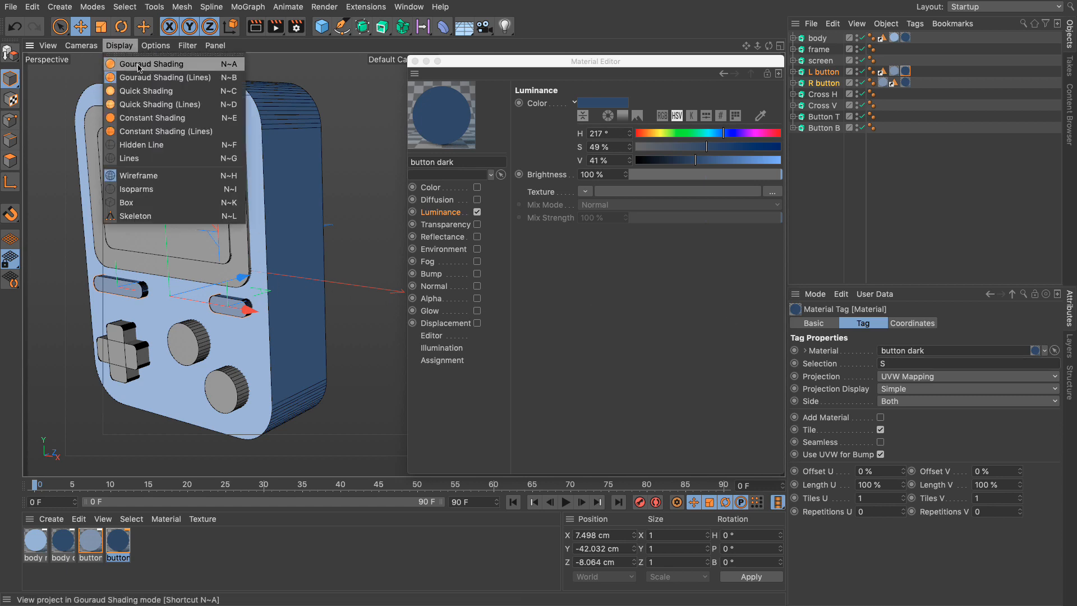
click(139, 67)
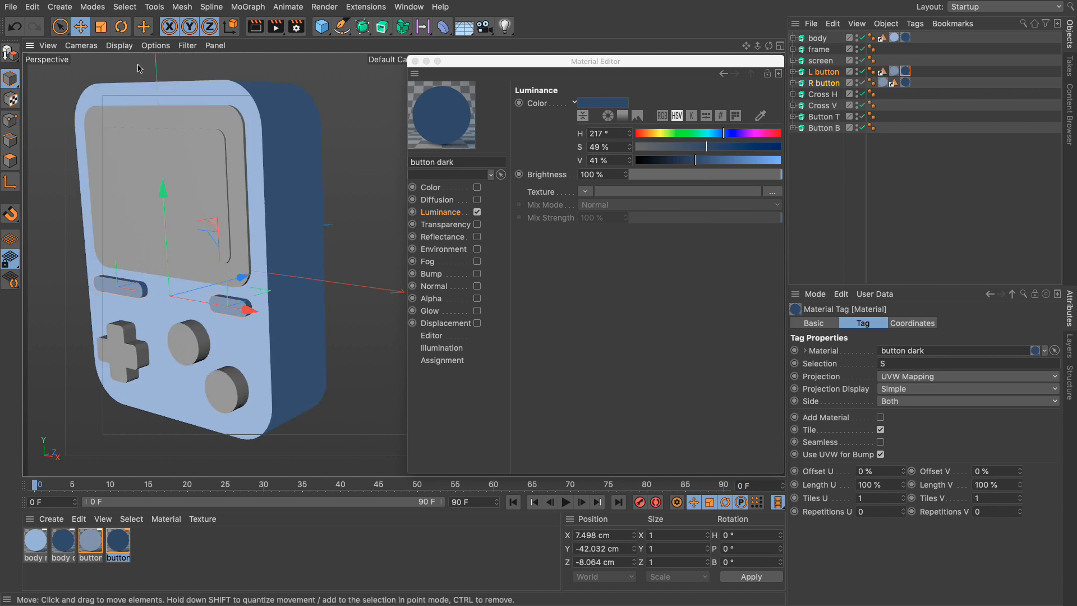
Step: Apply the button top material to the Cross H and Cross V extrudes
click(827, 176)
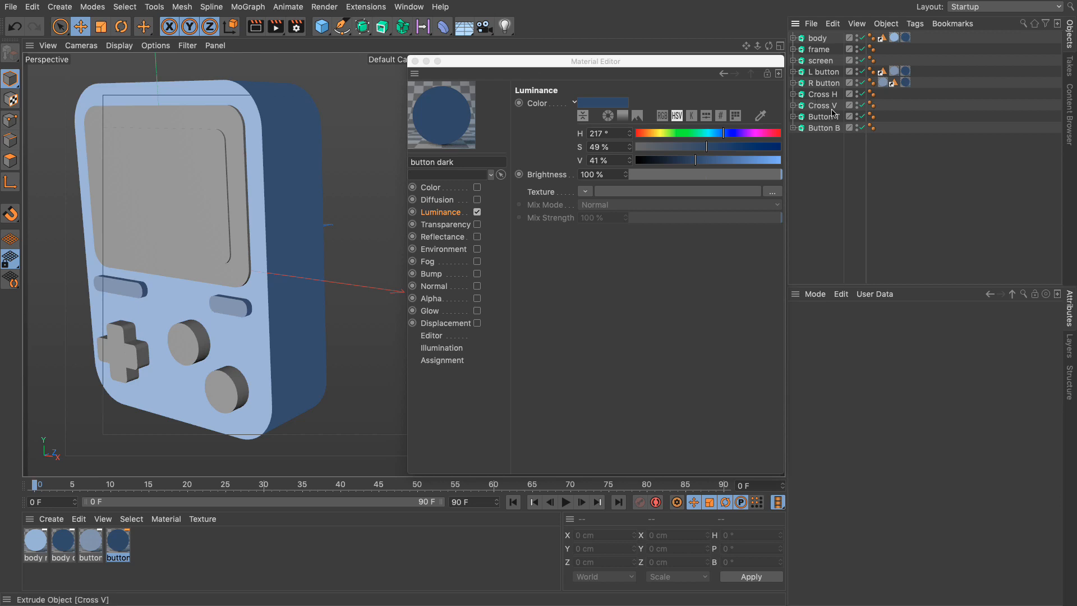
drag(90, 542, 885, 110)
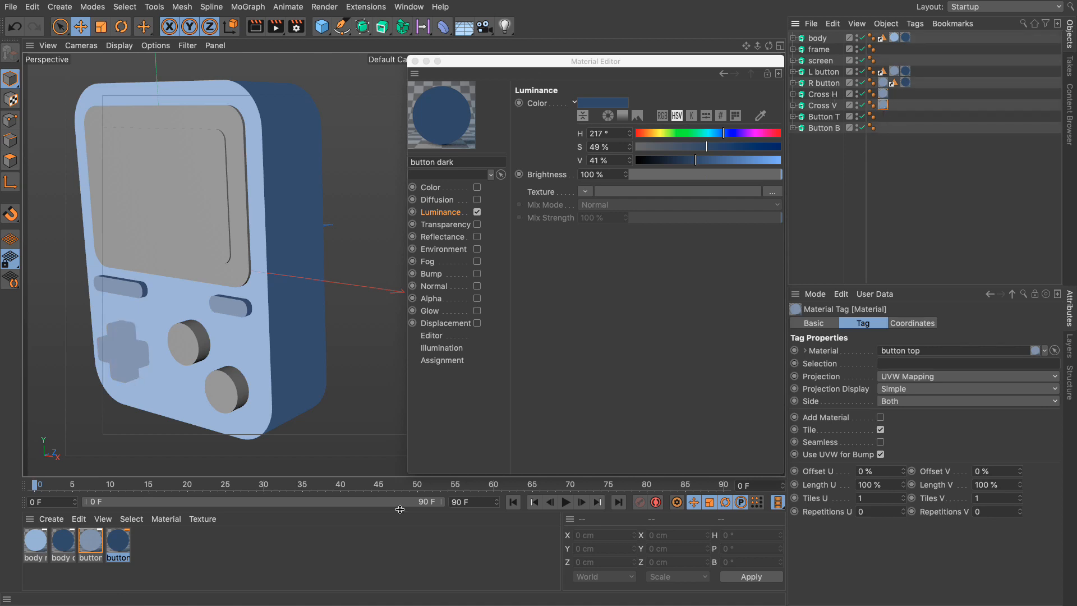
Step: Duplicate the button top material as "cross dark" and set its luminance colour to S 62%, V 30%
drag(90, 544, 168, 550)
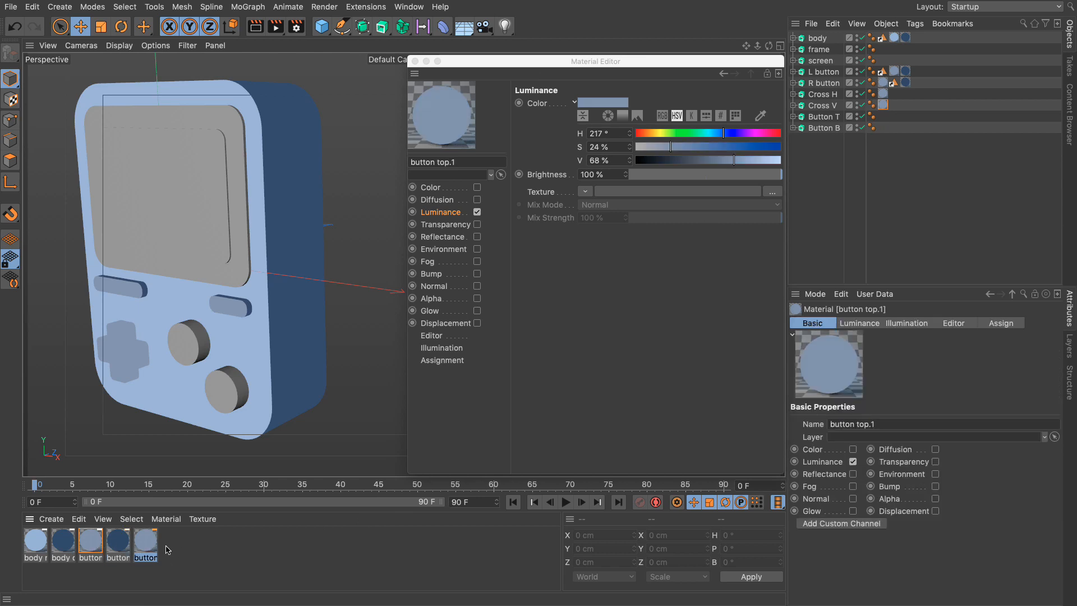
double_click(142, 547)
drag(473, 164, 408, 161)
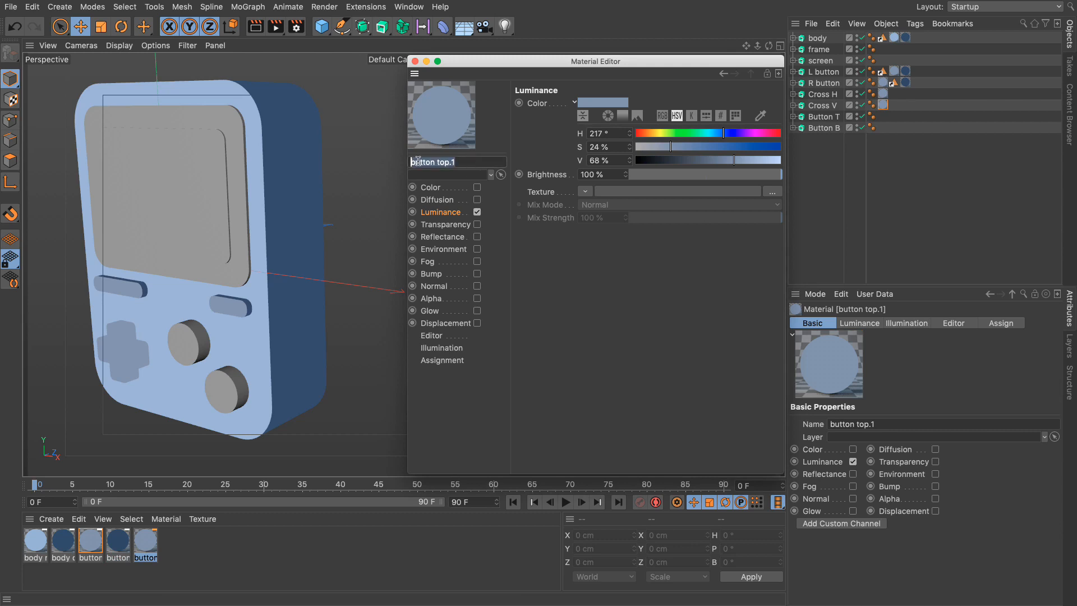
text(cross dark)
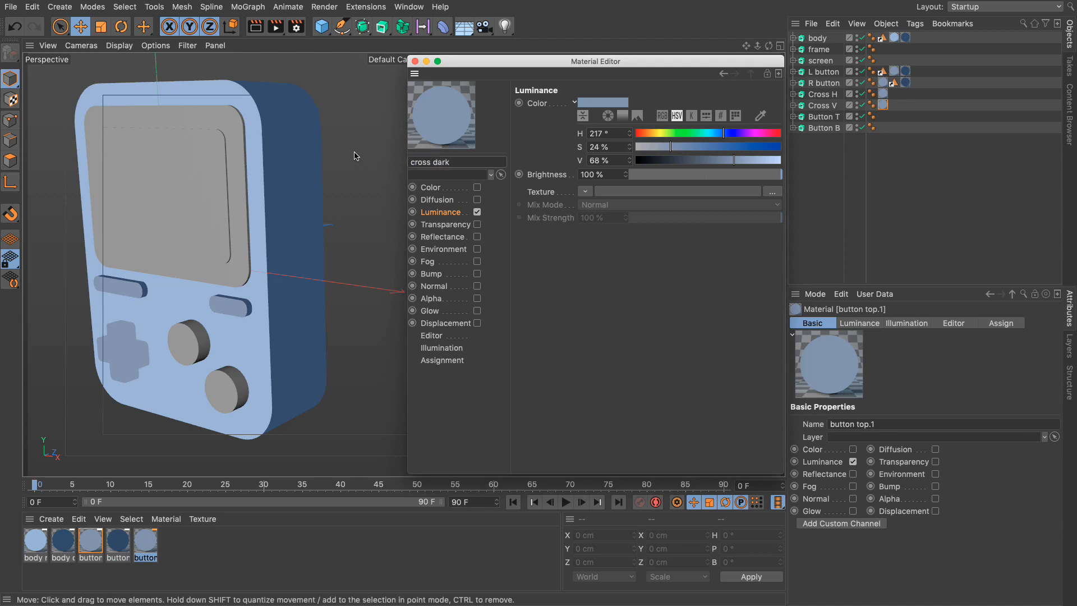
key(Return)
mouse_move(733, 160)
mouse_down()
mouse_move(679, 160)
mouse_move(726, 150)
mouse_up()
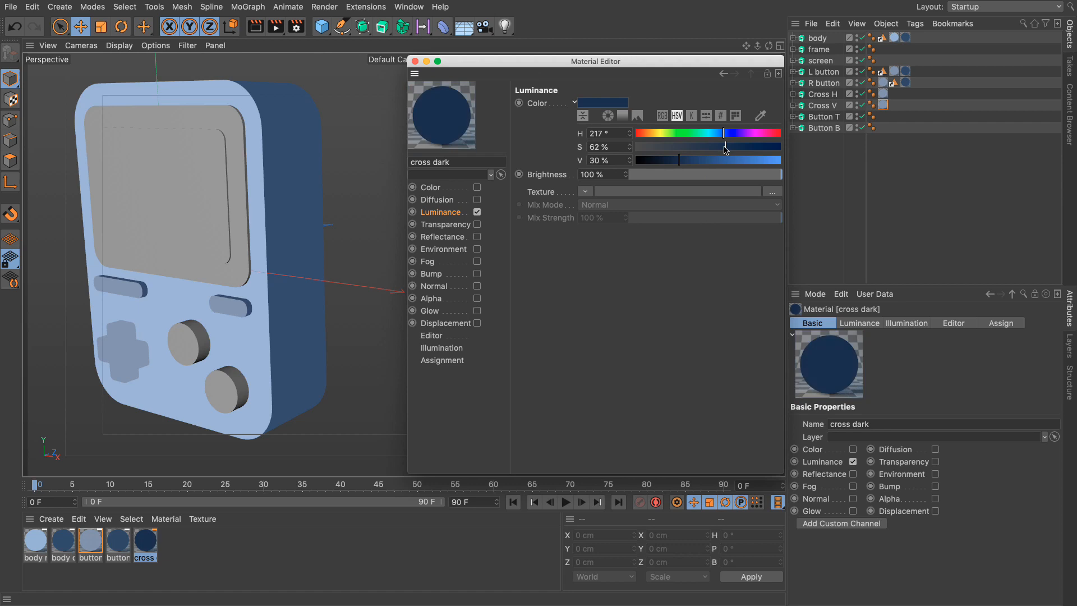
Step: Apply the cross dark material to Cross H and Cross V and enable the Shell polygon selection on both extrudes
drag(147, 544, 896, 106)
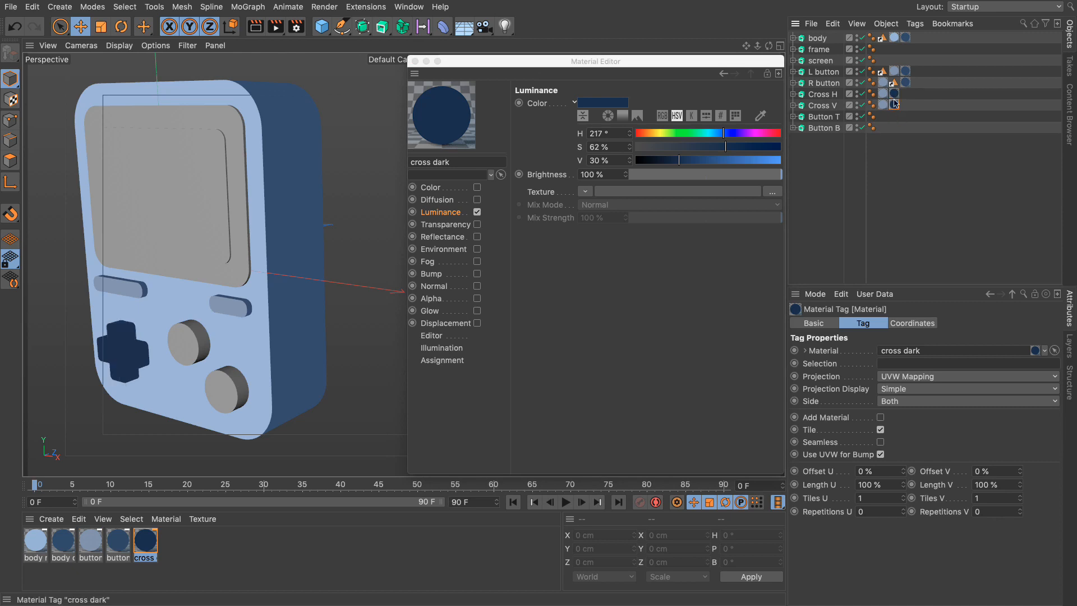
click(824, 95)
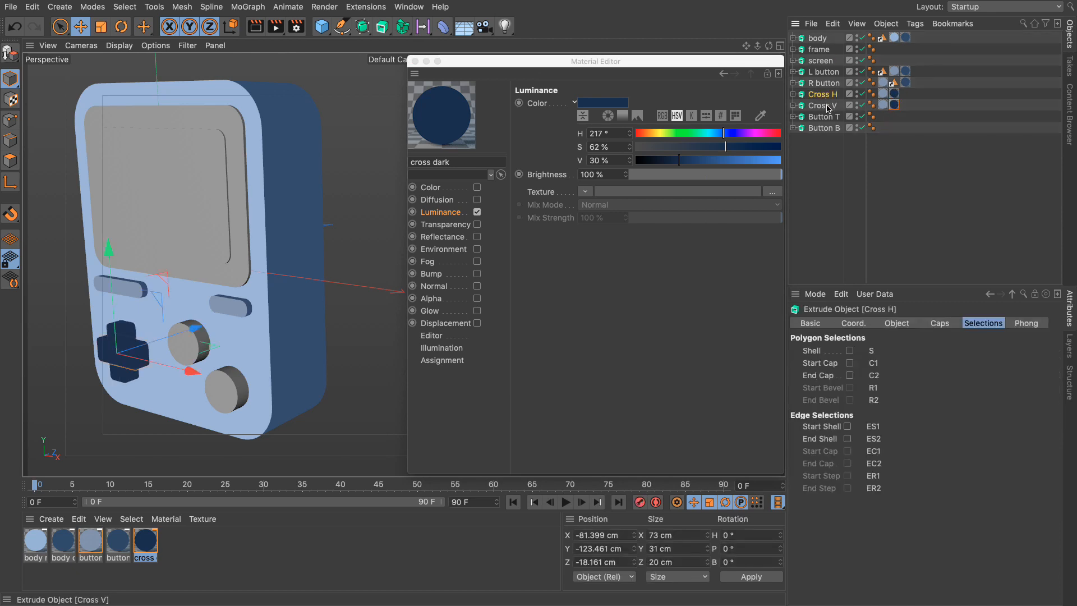
shift+click(822, 106)
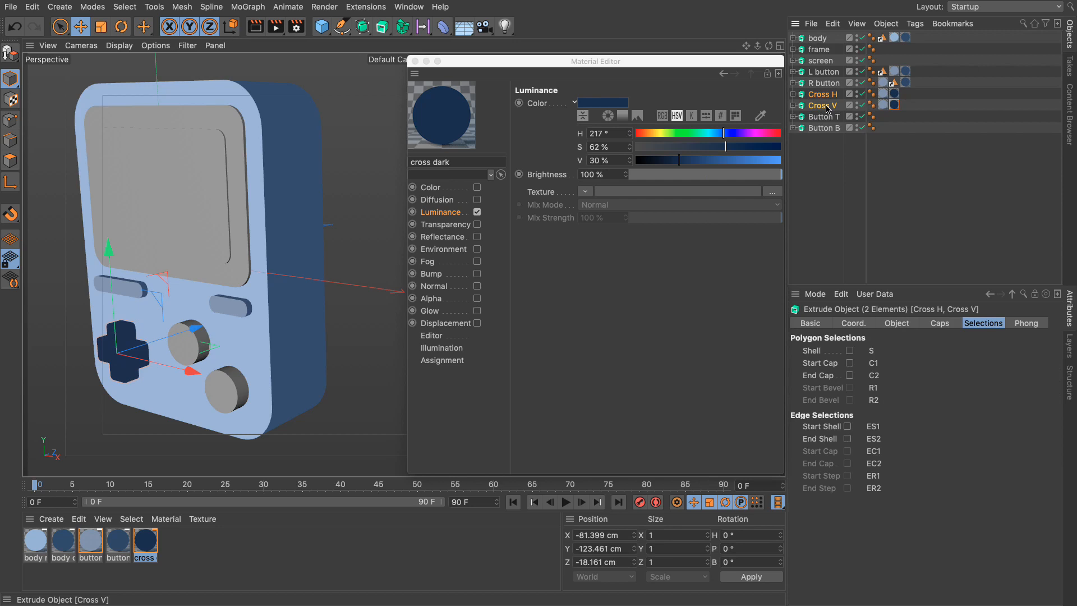
click(850, 352)
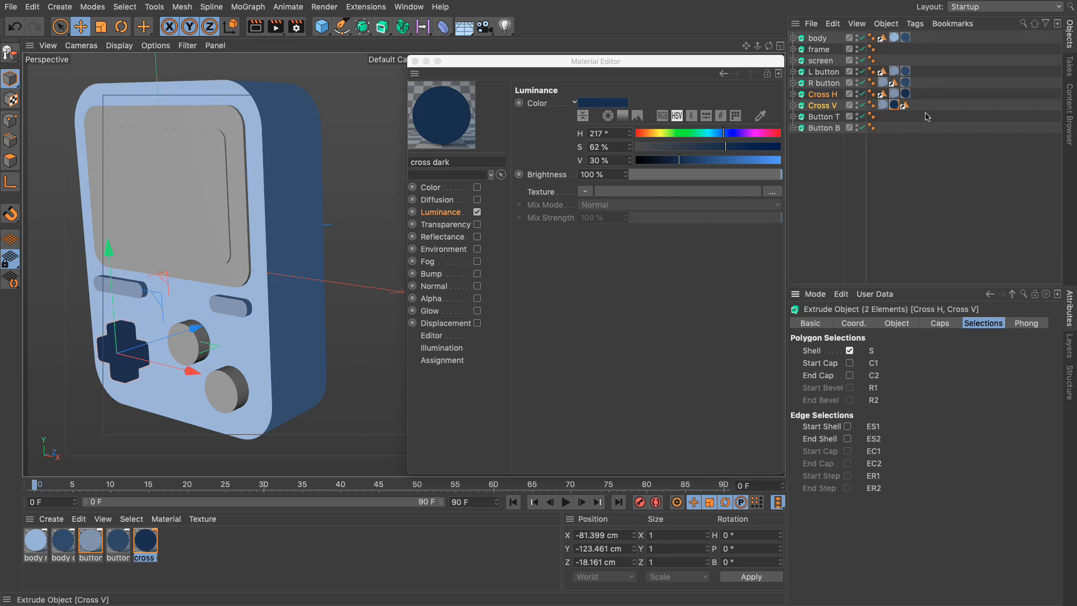
Step: Restrict the cross dark material tags of Cross H and Cross V to the Shell polygon selection S
click(906, 94)
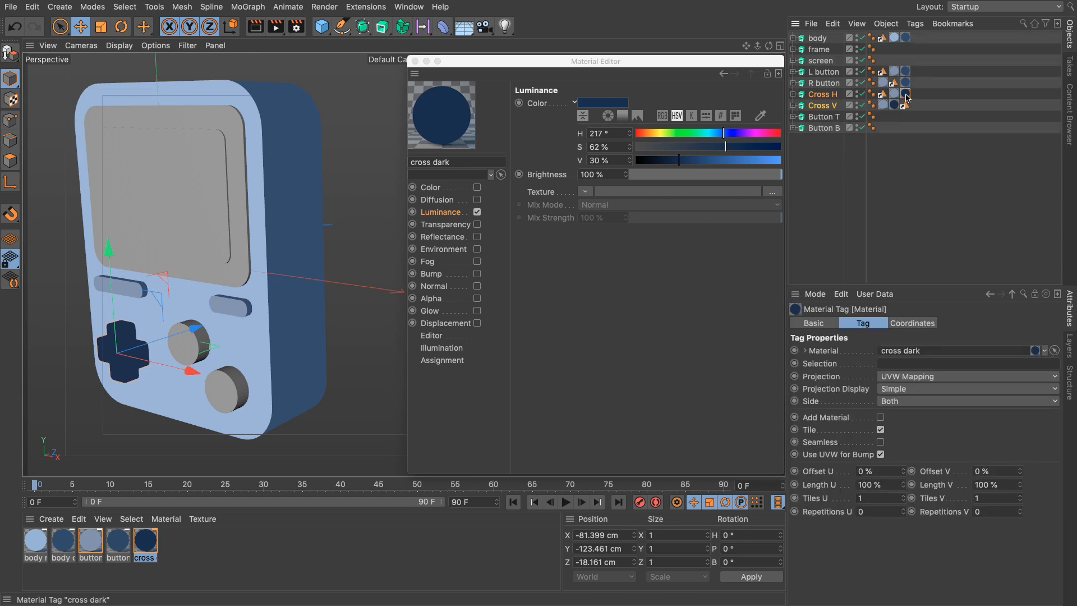
drag(883, 93, 905, 363)
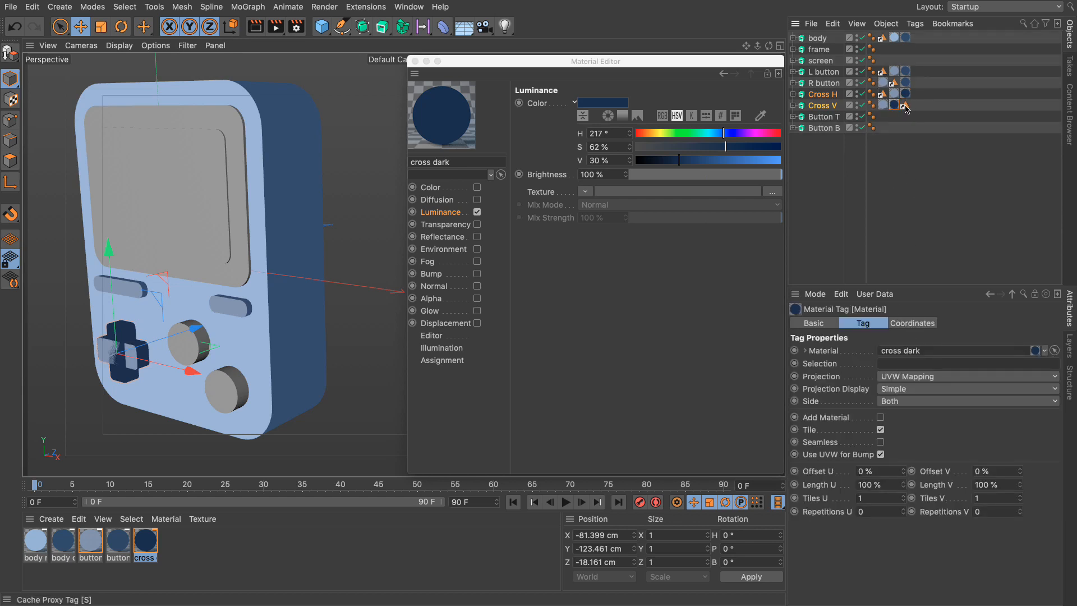
drag(905, 106, 918, 363)
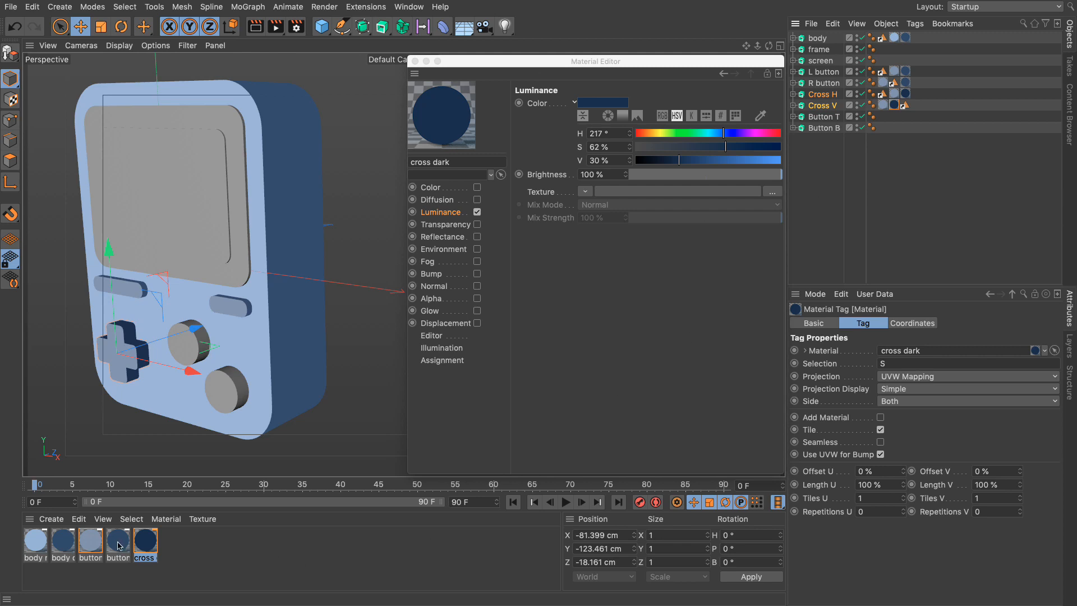
Step: Duplicate the button dark material as "circle light" and set its luminance colour to pink, H 335°, S 68%, V 85%
drag(119, 541, 264, 549)
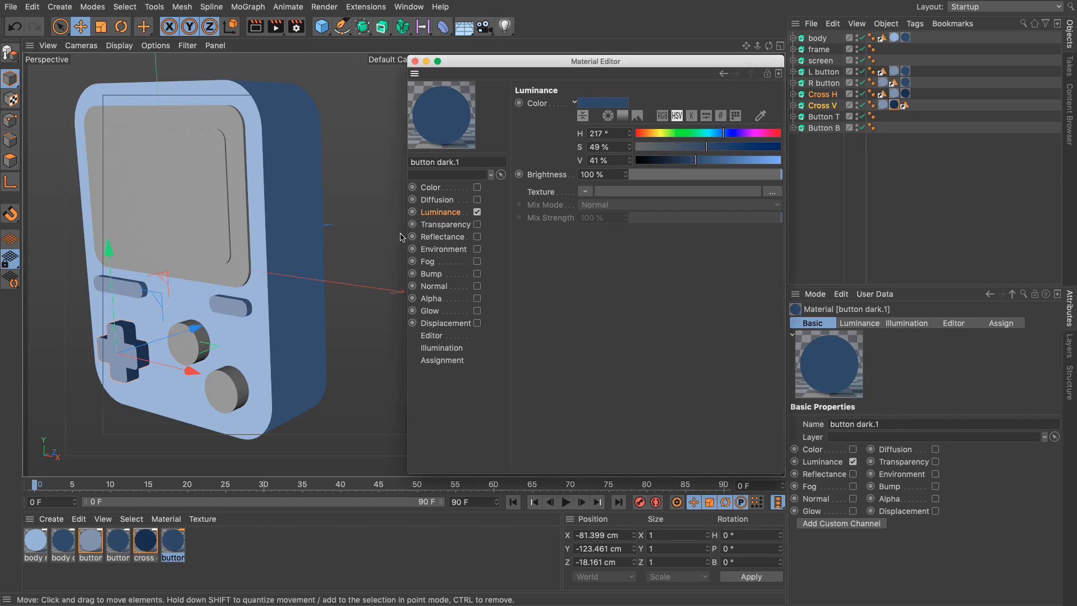
click(470, 160)
text(circle light)
key(Return)
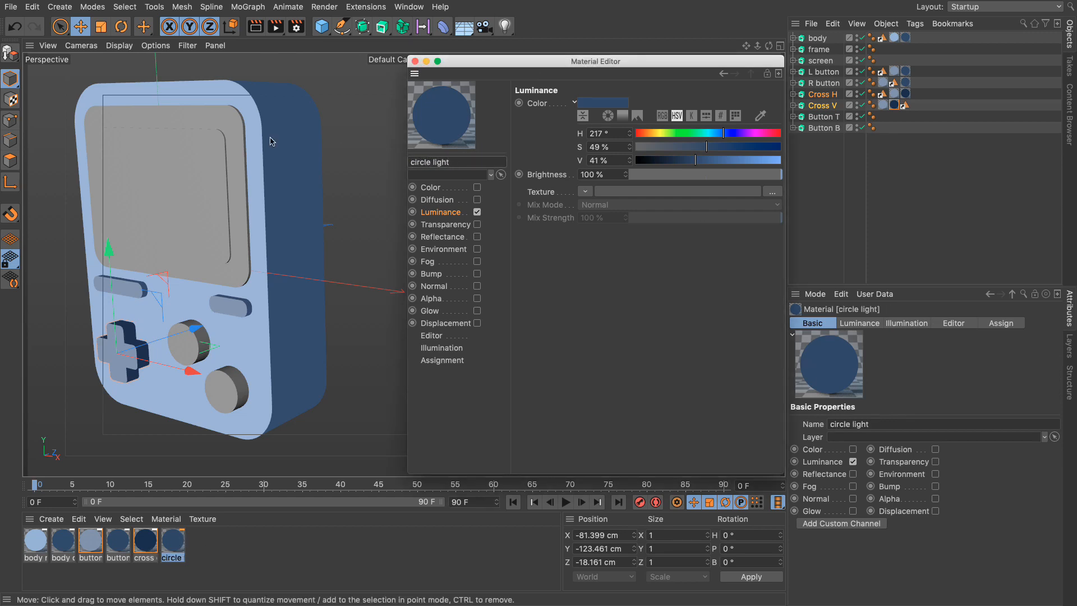
drag(723, 133, 772, 135)
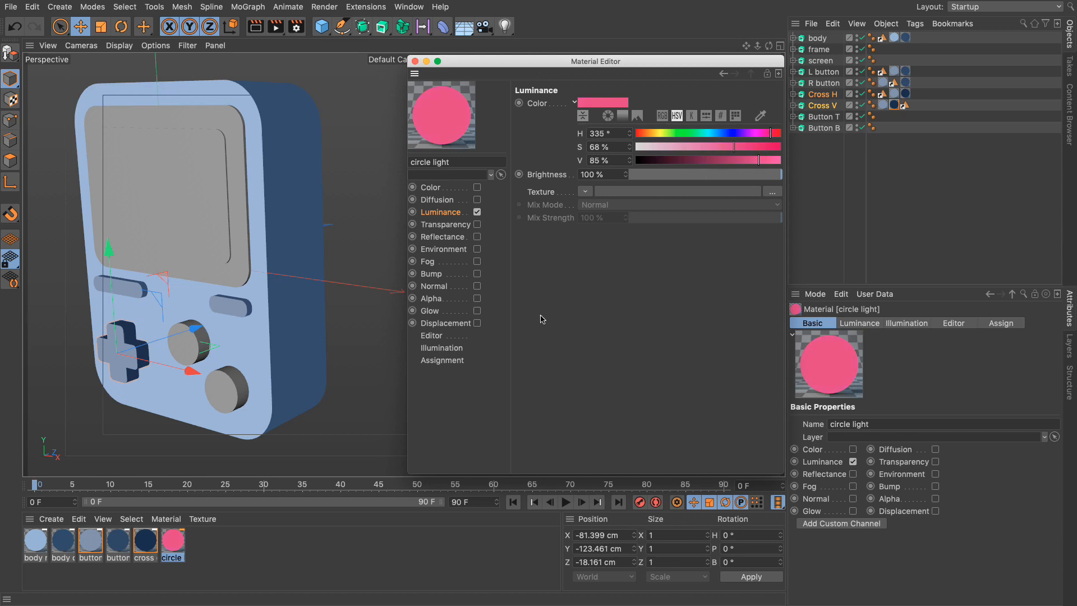
Step: Apply the circle light material to the Button T and Button B extrudes
drag(174, 542, 835, 117)
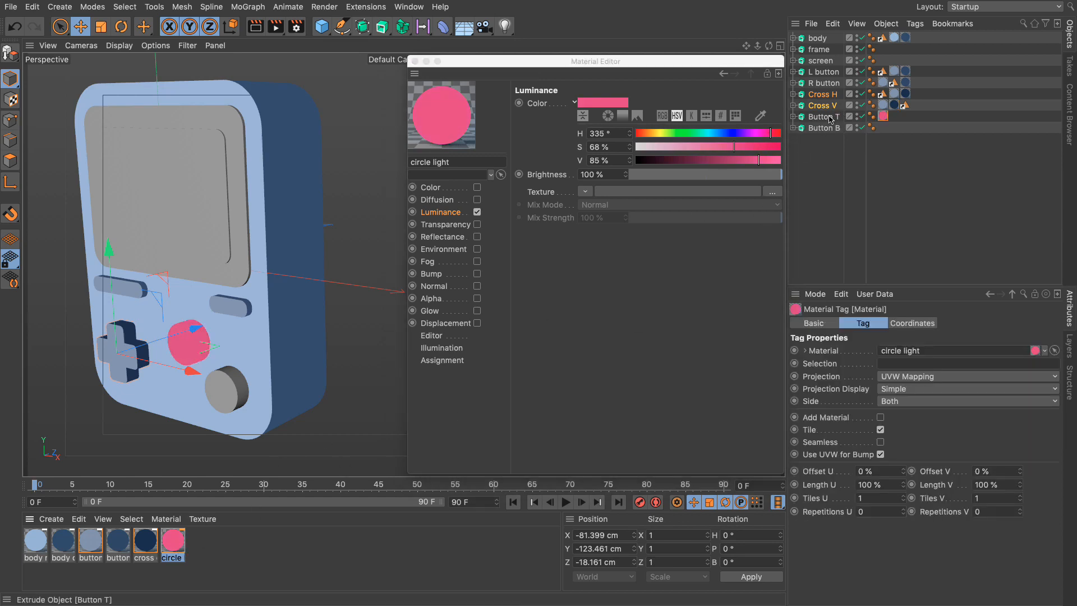
drag(849, 162, 836, 129)
Step: Duplicate the circle light material as "circle dark" and set its luminance colour to red, H 360°, S 100%, V 59%
ctrl+drag(176, 541, 213, 546)
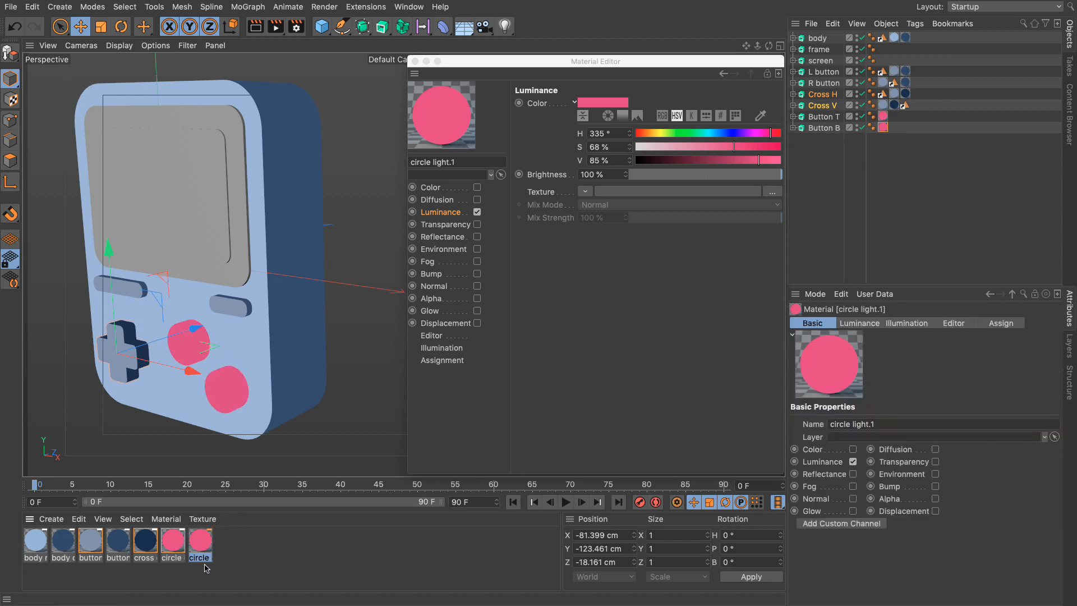
double_click(198, 543)
double_click(440, 162)
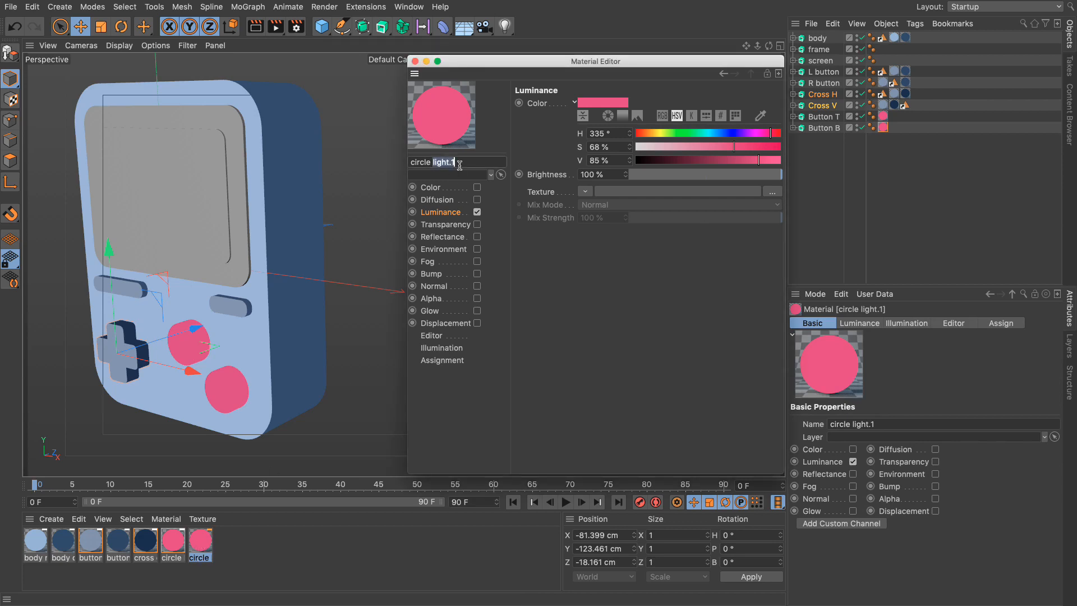
text(dark)
key(Return)
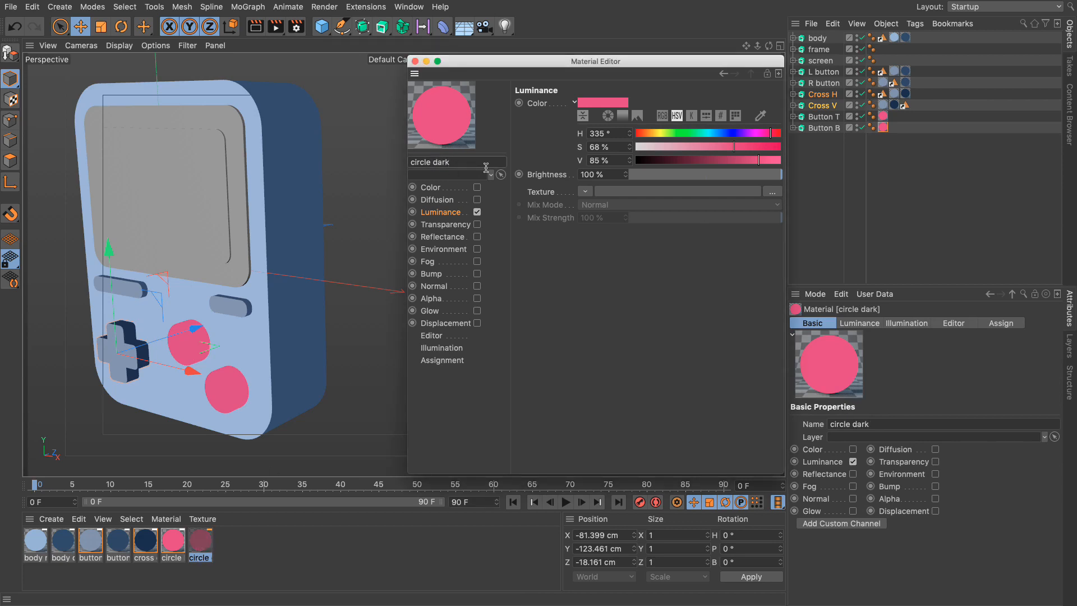
click(750, 162)
drag(749, 161, 801, 137)
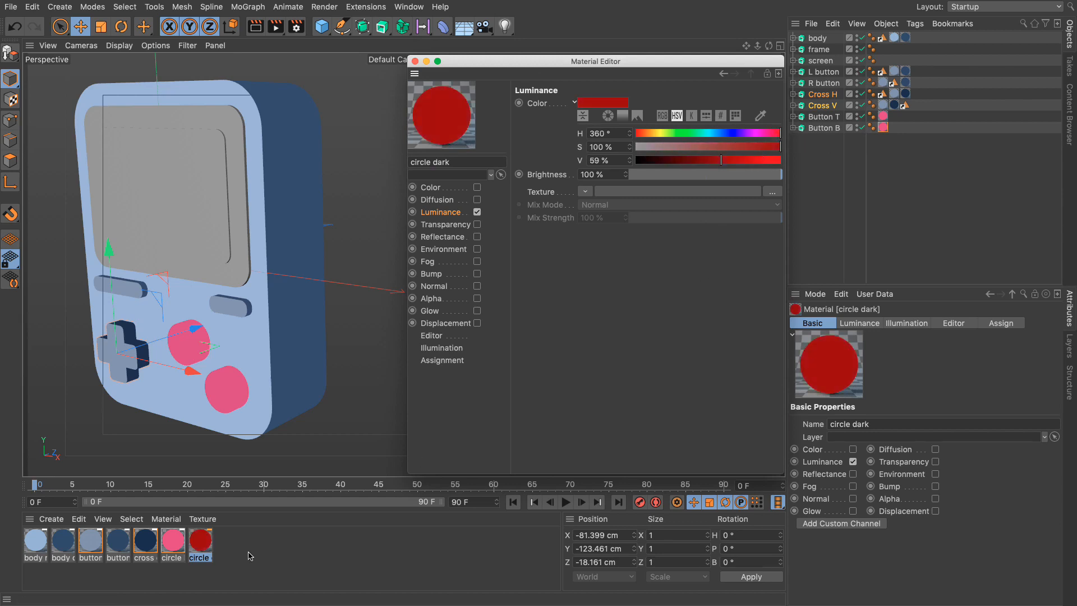
Step: Apply the circle dark material to the Button T and Button B extrudes and restrict both tags to polygon selection S
drag(206, 540, 830, 115)
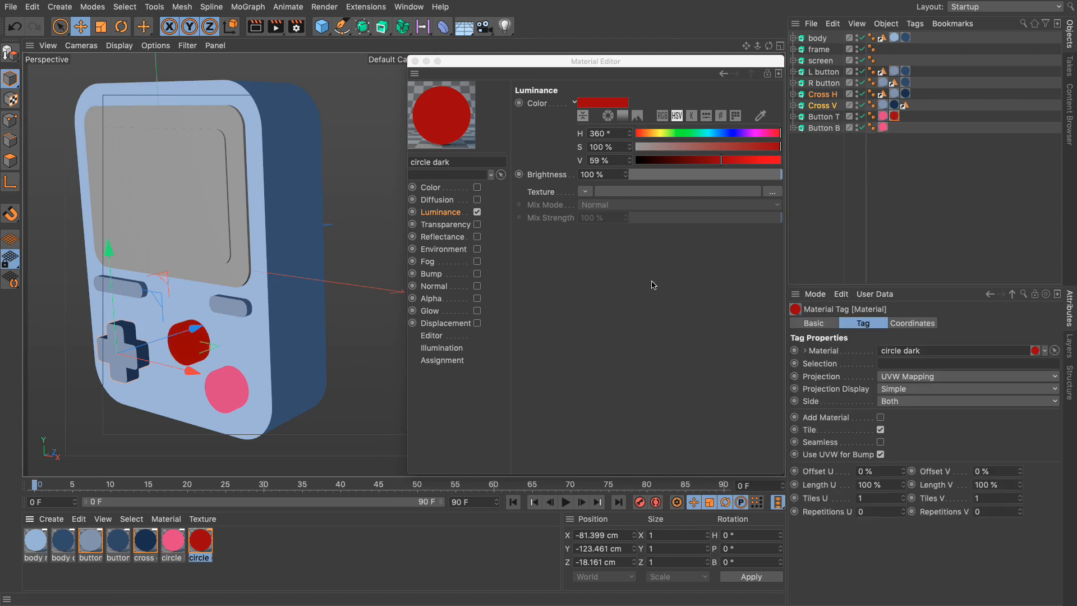
drag(197, 540, 831, 128)
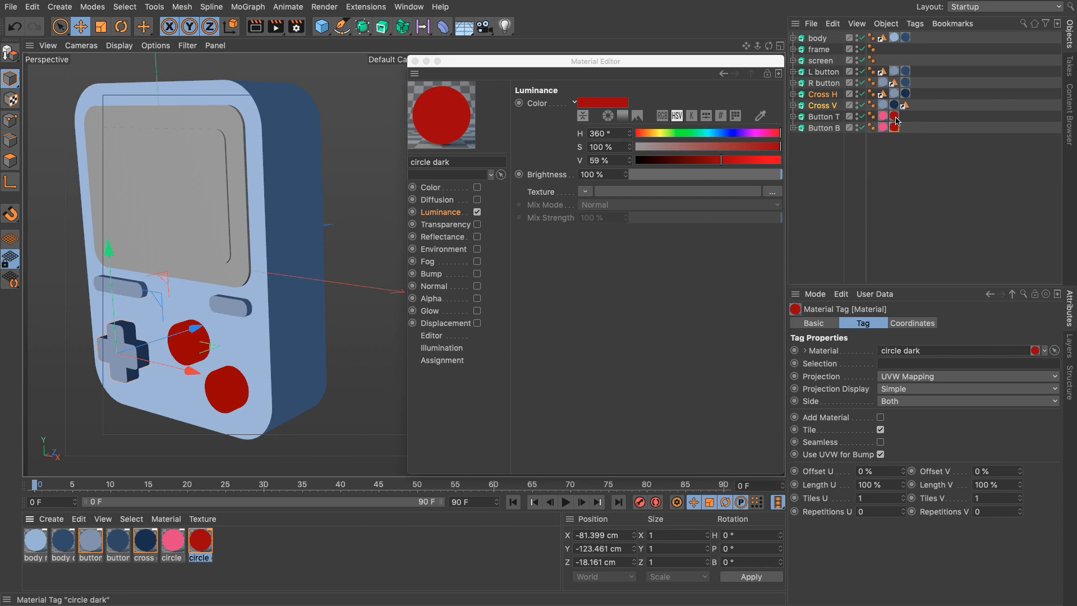
click(889, 363)
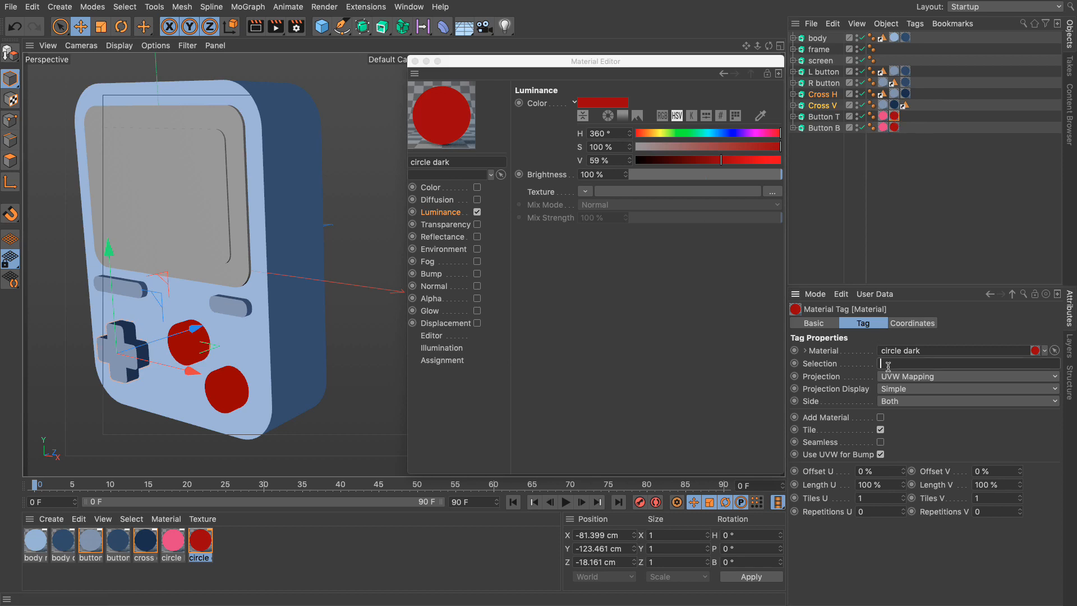
text(S)
key(Return)
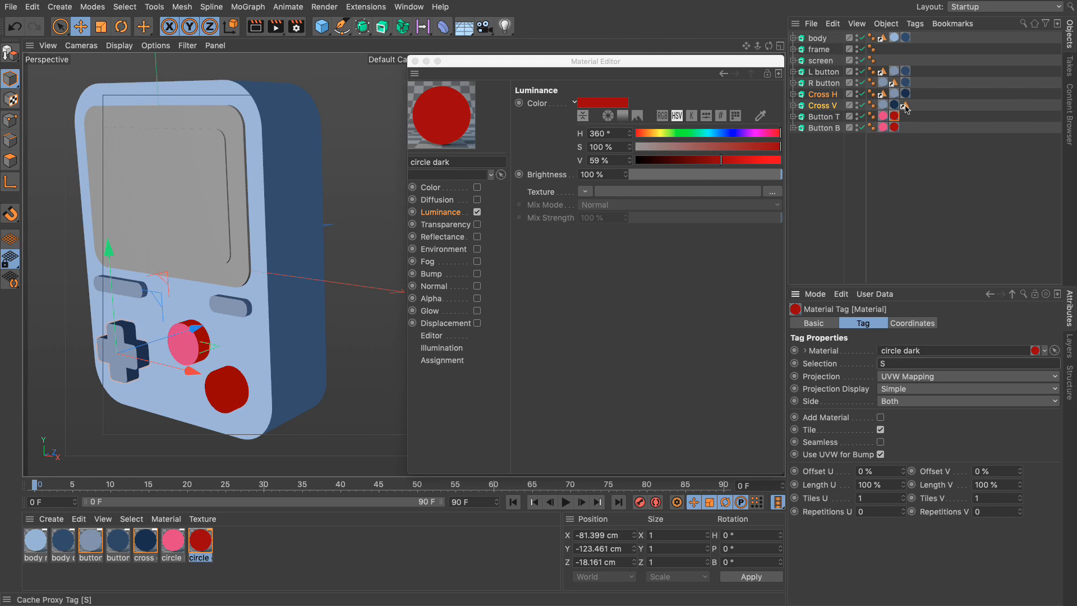
click(829, 107)
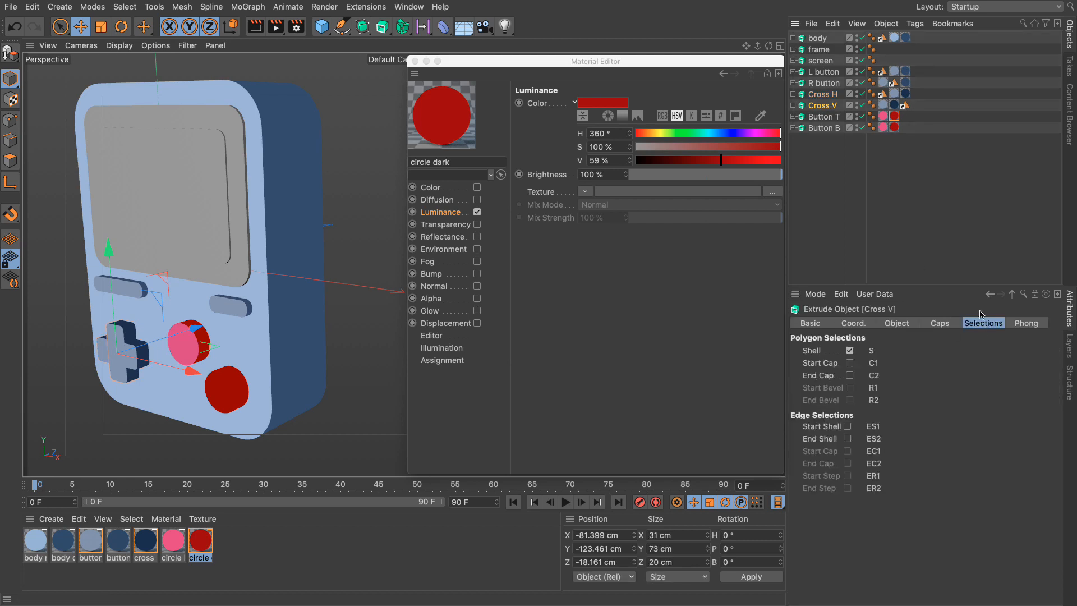
click(894, 128)
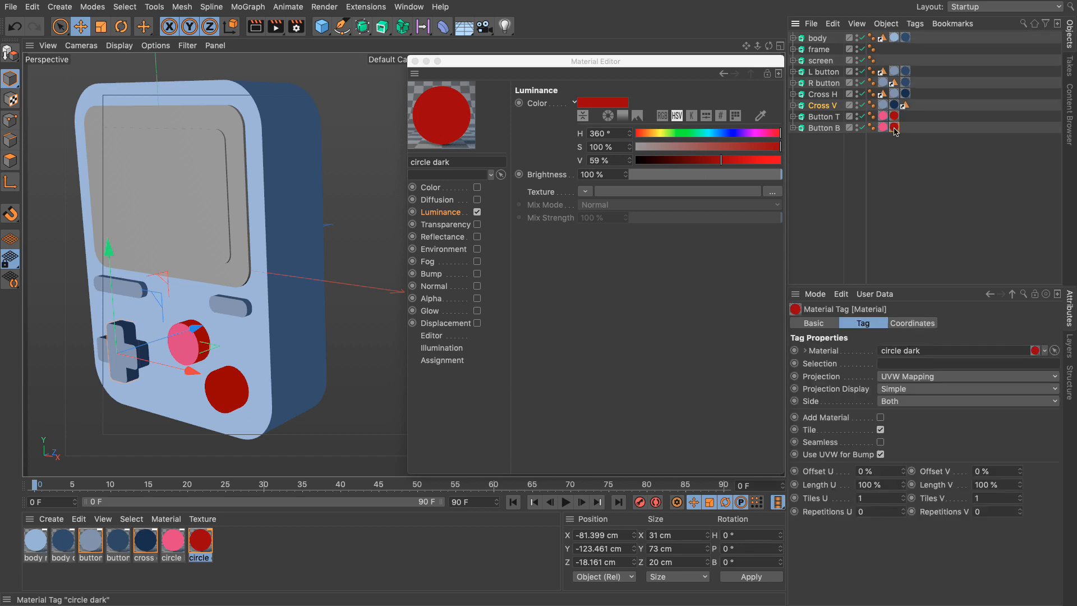
click(892, 363)
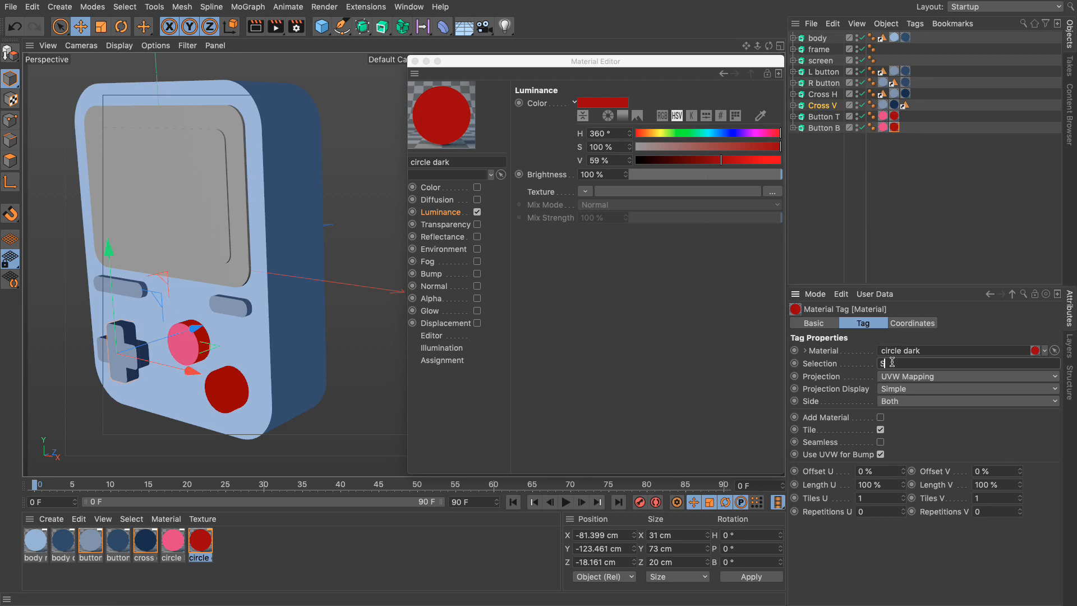
key(Return)
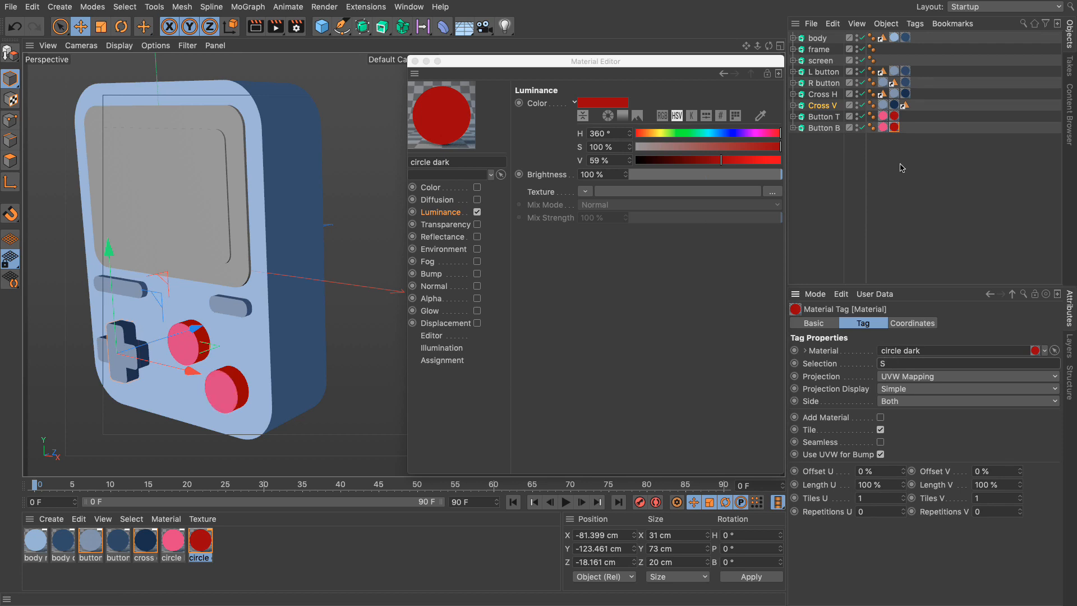
click(823, 128)
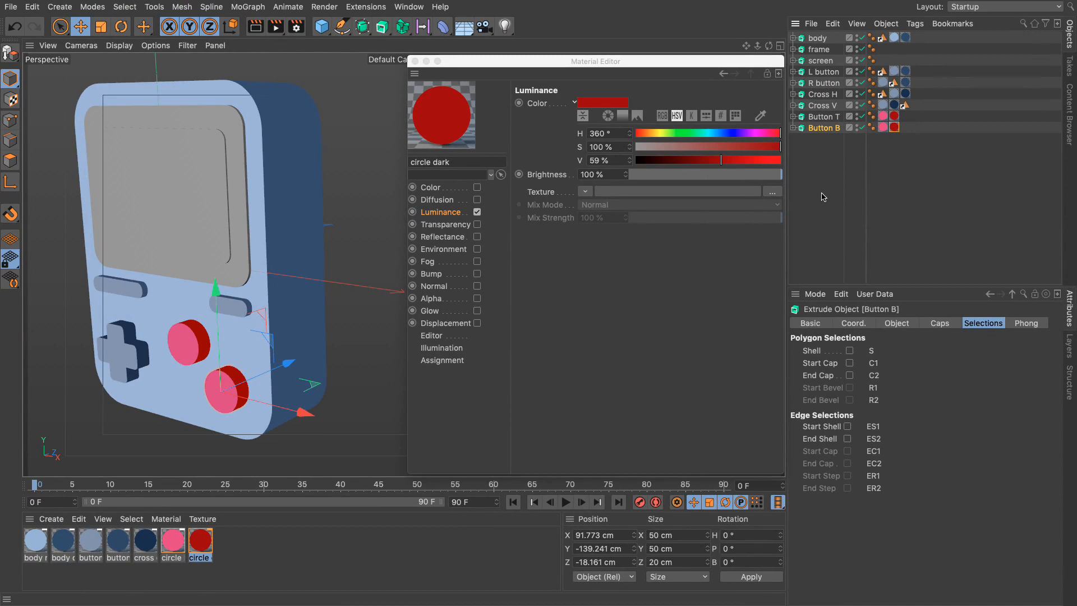
Step: Apply the cross dark material to the frame extrude around the screen
click(824, 197)
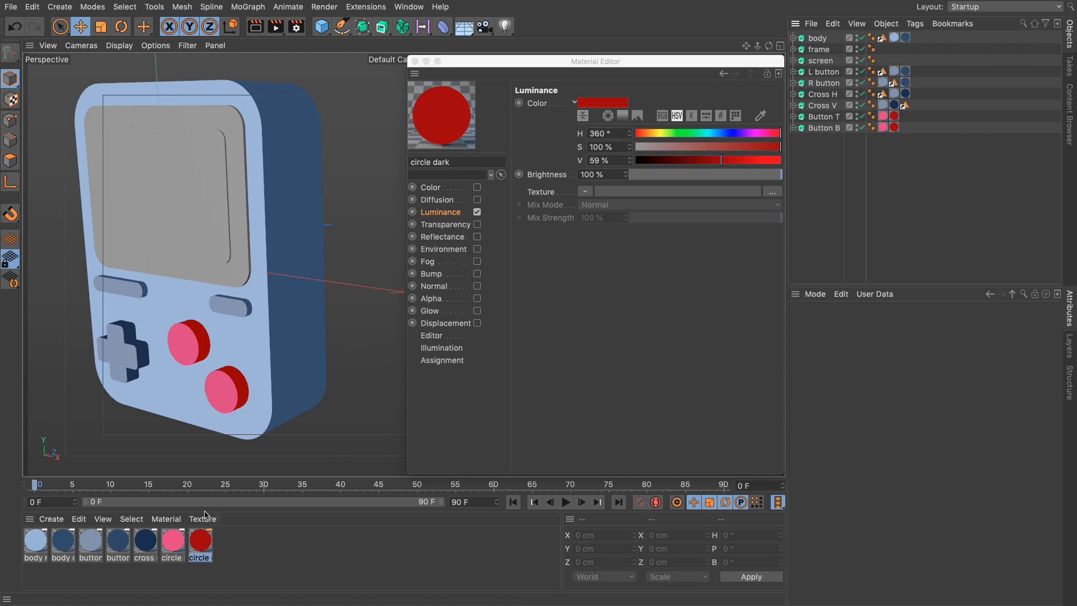
drag(147, 542, 823, 60)
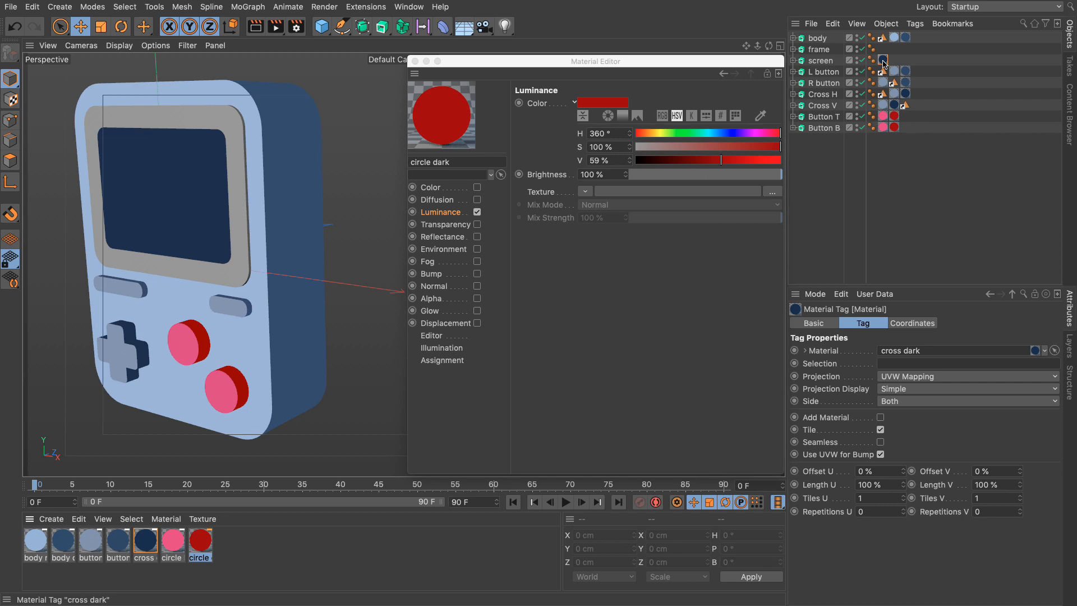
drag(882, 60, 884, 51)
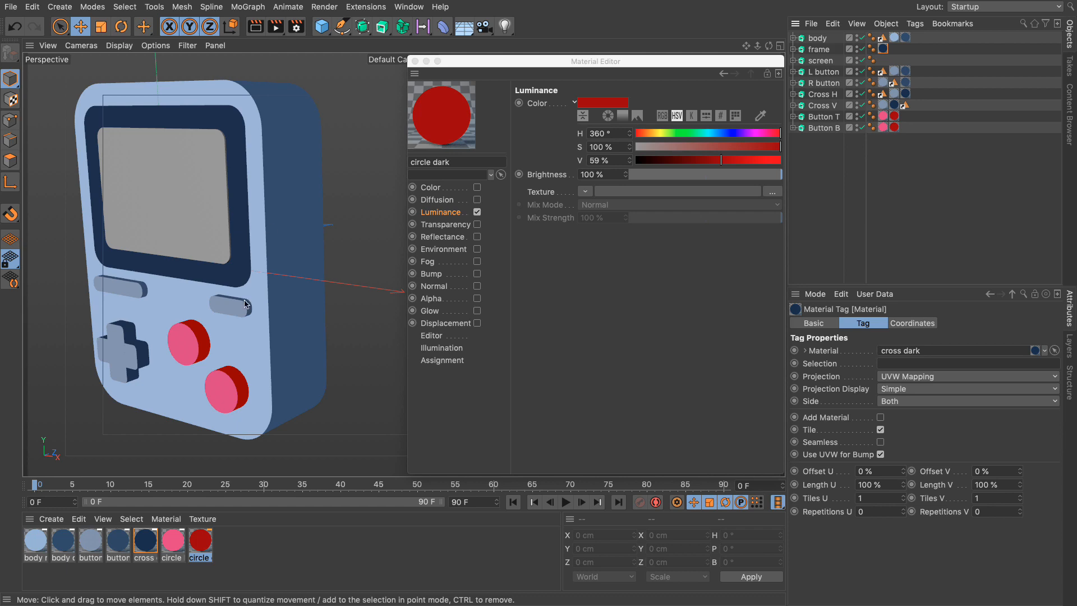
Step: Duplicate the body main material and rename the copy "screen"
drag(35, 541, 267, 554)
double_click(232, 546)
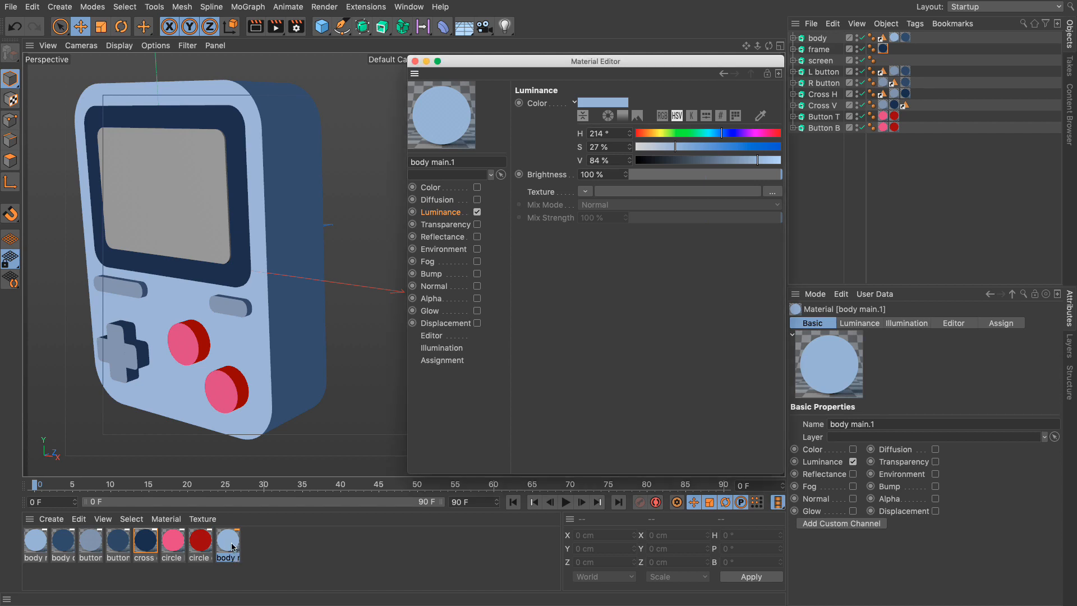
drag(477, 162, 386, 171)
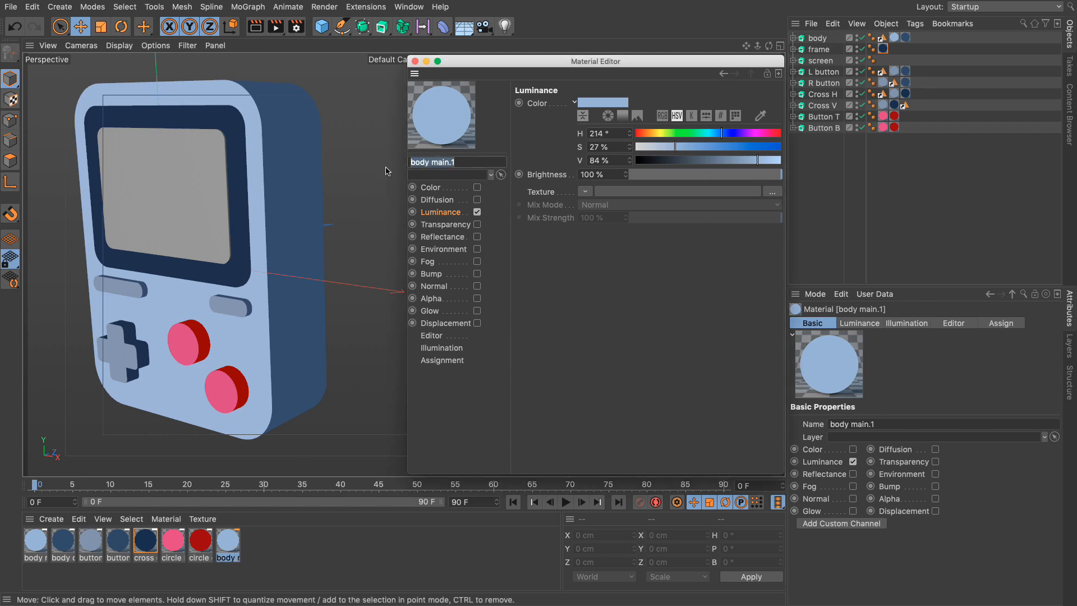
text(screen)
key(Return)
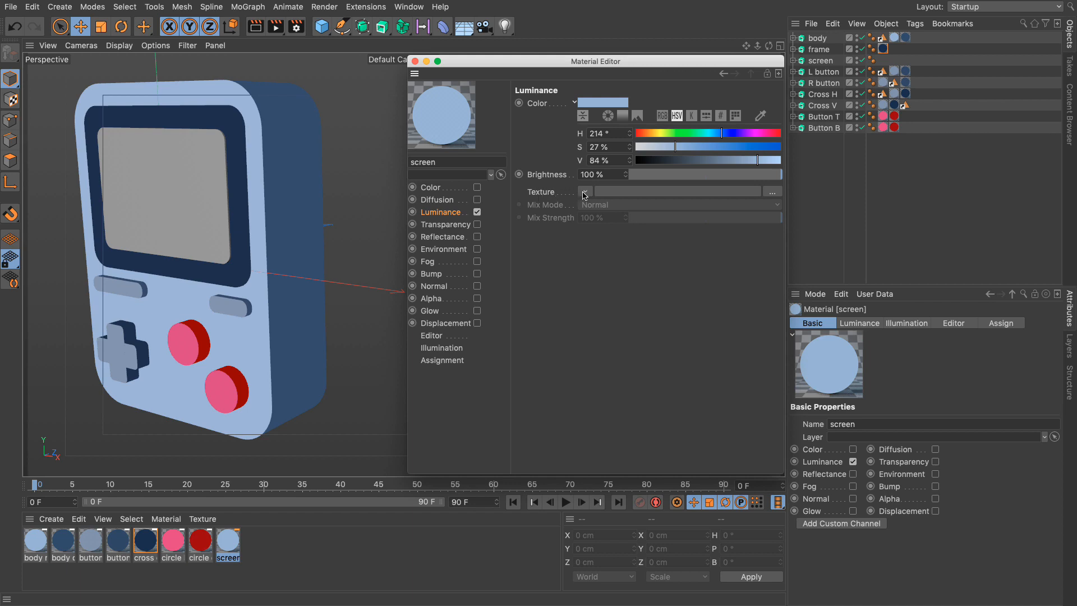
Step: Load a Gradient shader into the screen material's luminance texture and apply the material to the screen extrude
click(584, 193)
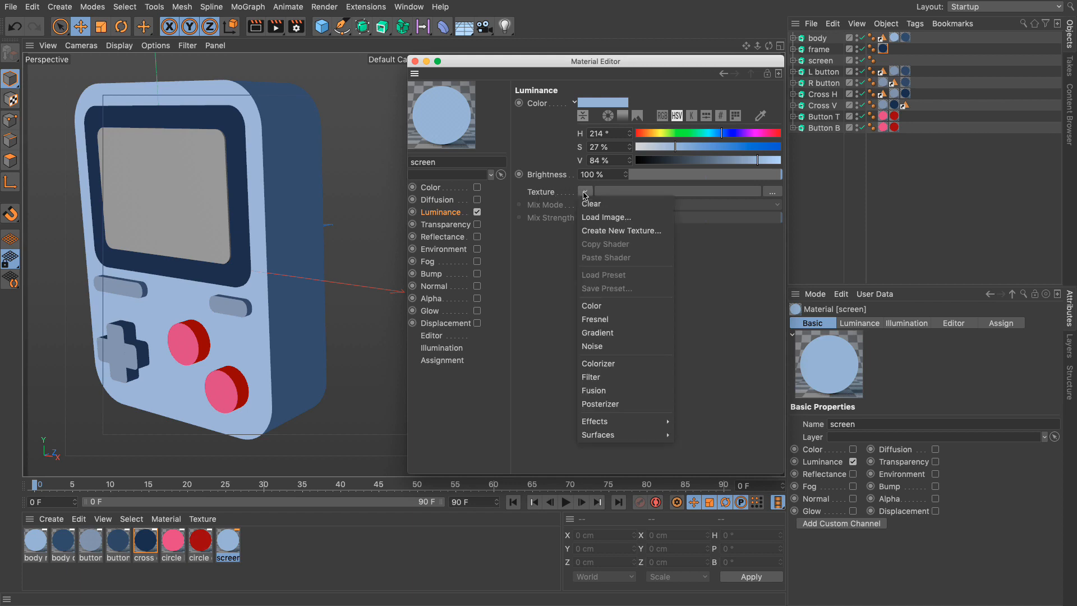
click(611, 333)
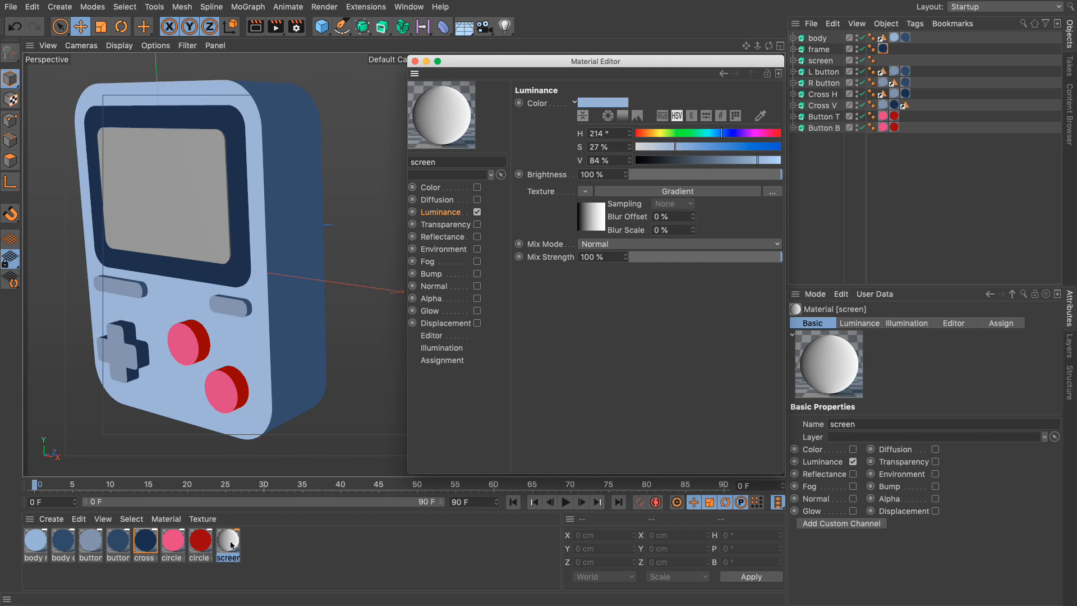
drag(230, 543, 818, 61)
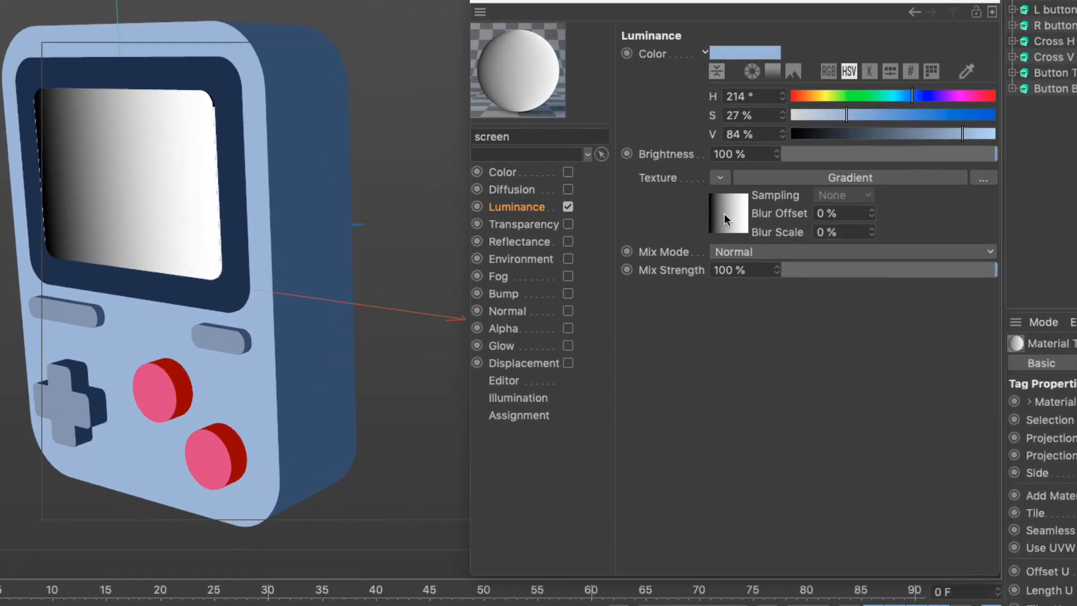
Step: Open the screen material's gradient settings and move both knots inward, placing the black knot at 11.429 %
click(589, 217)
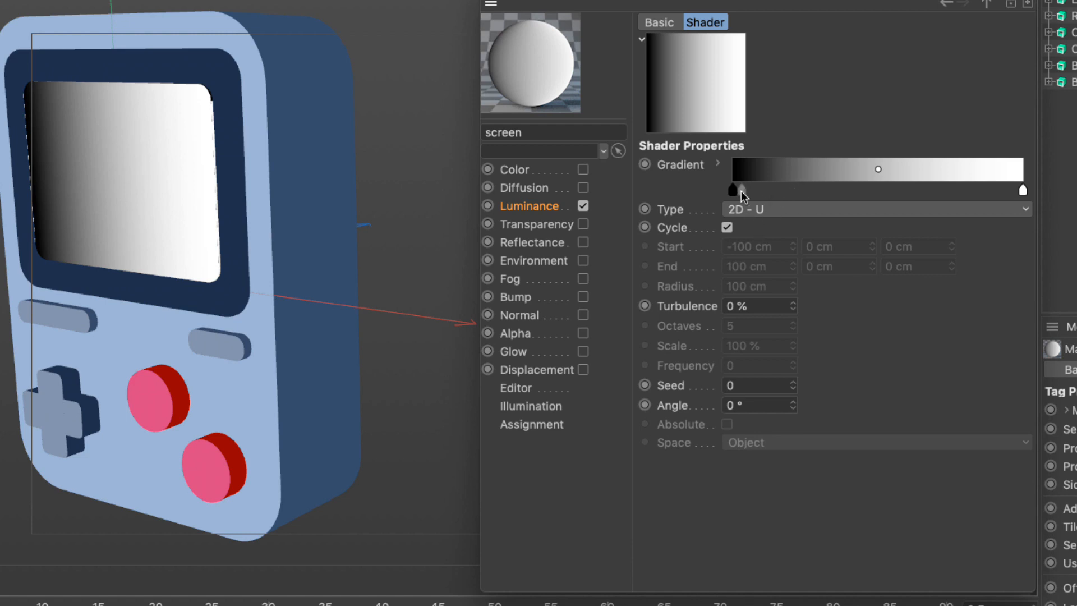
click(718, 164)
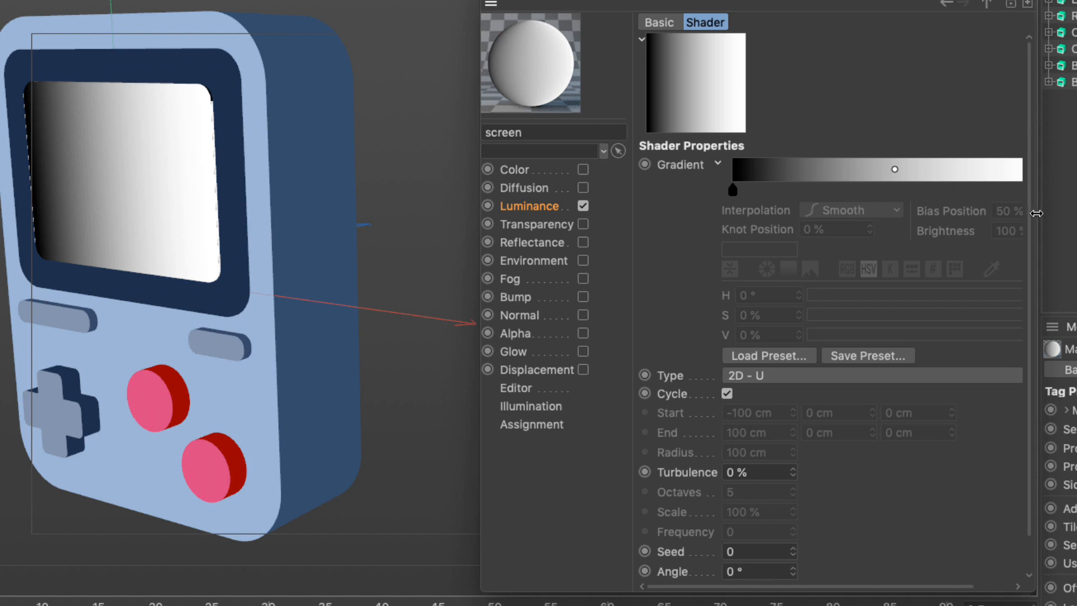
drag(1038, 213, 1076, 213)
drag(971, 0, 899, 0)
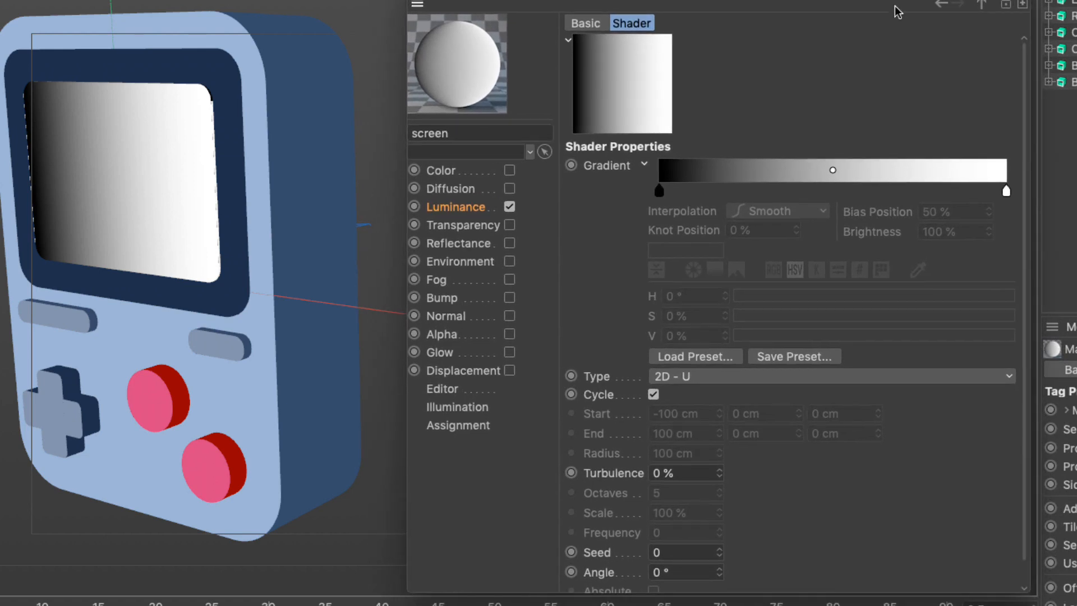
drag(1006, 191, 976, 191)
drag(660, 190, 699, 191)
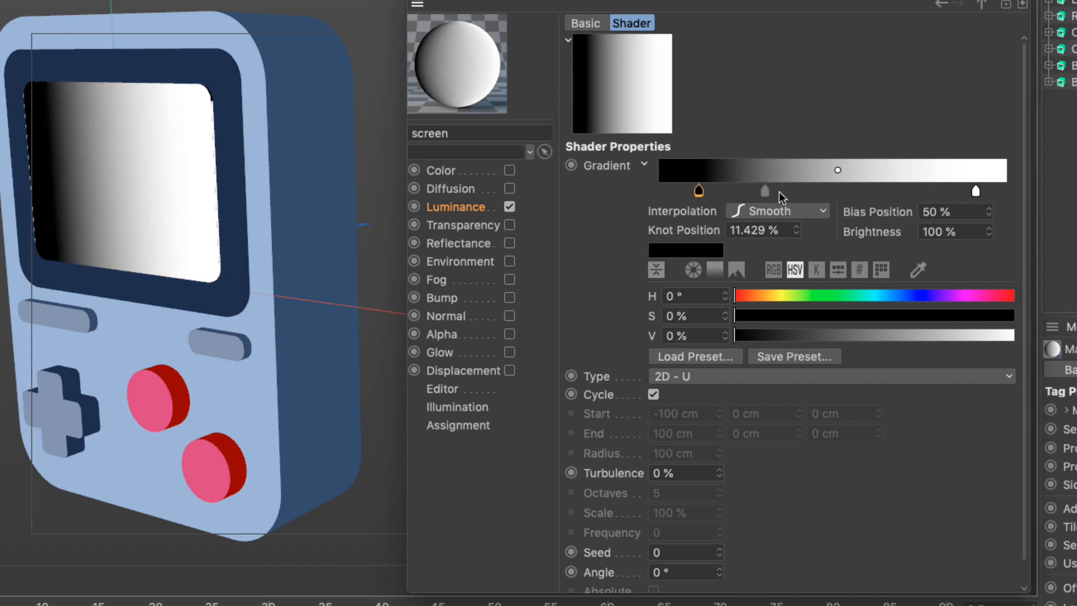
Step: Set both gradient knots to Step interpolation and move the white knot to 21.19 %
shift+click(976, 191)
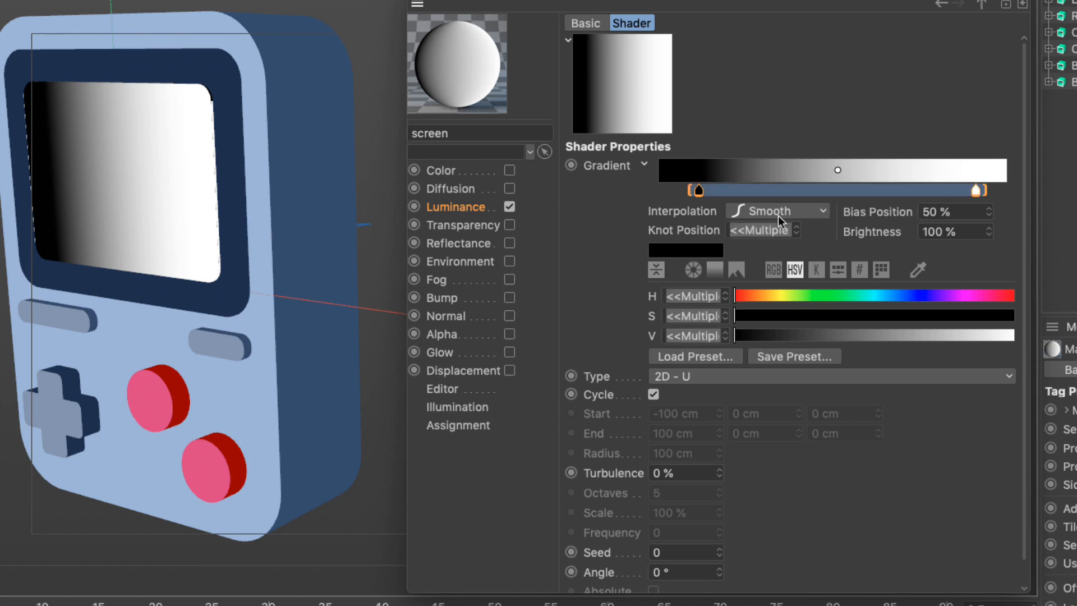
click(756, 213)
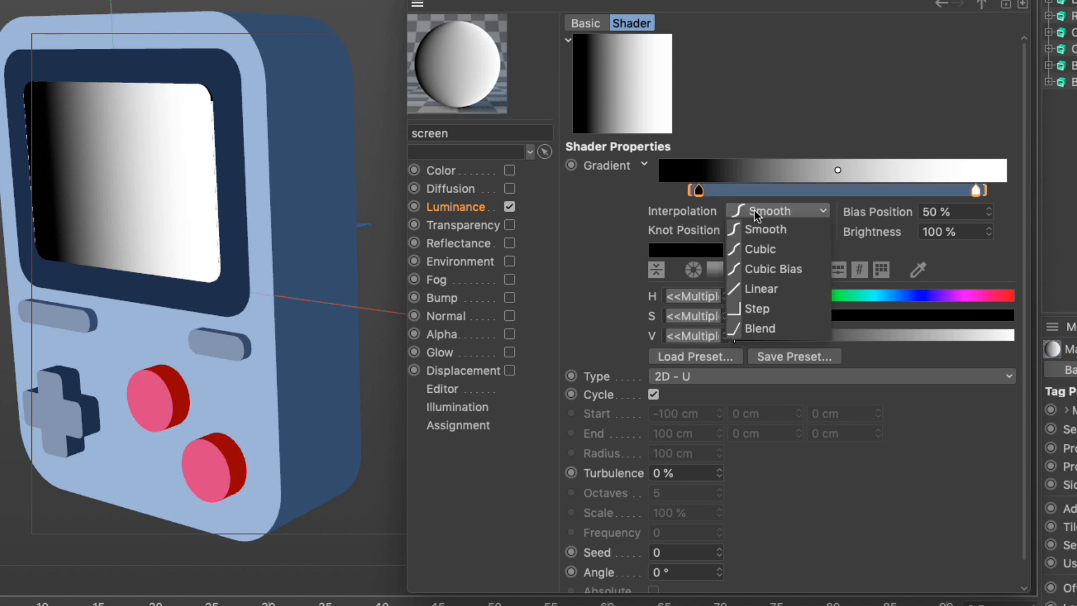
click(757, 309)
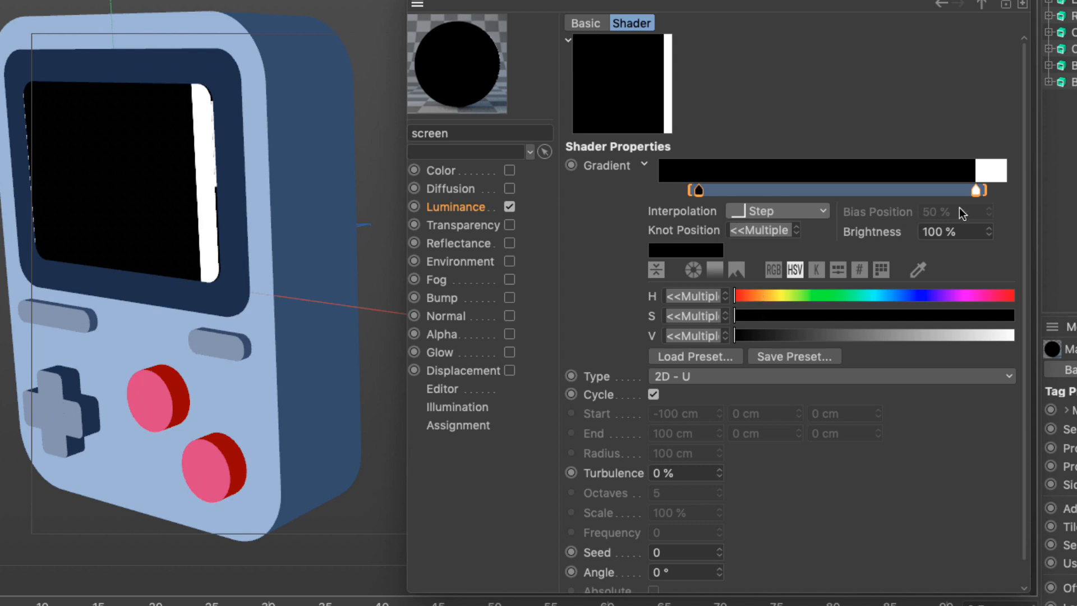
click(976, 192)
drag(977, 192, 734, 192)
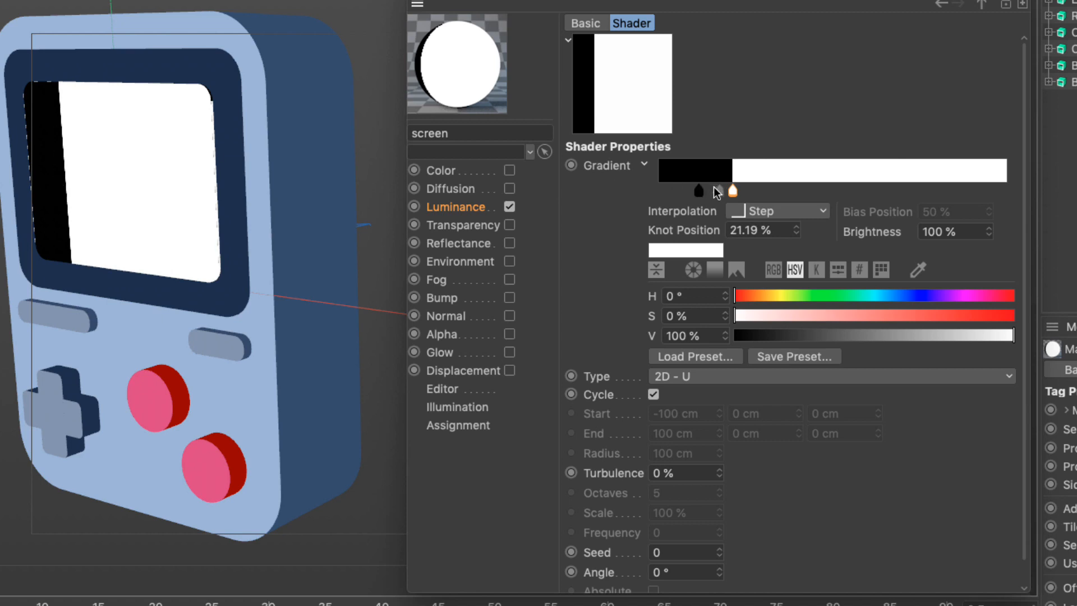
Step: Recolour the black gradient knot light blue with H 194°, S 54% and V 100%
click(698, 194)
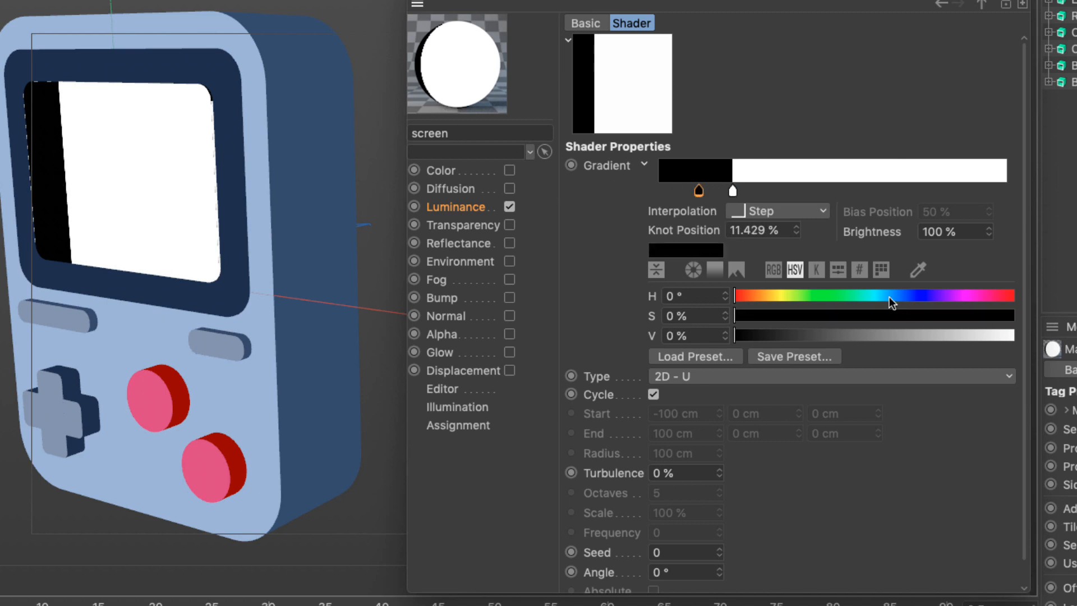
click(889, 297)
drag(883, 314, 1015, 336)
click(1001, 336)
click(886, 297)
drag(949, 316, 887, 317)
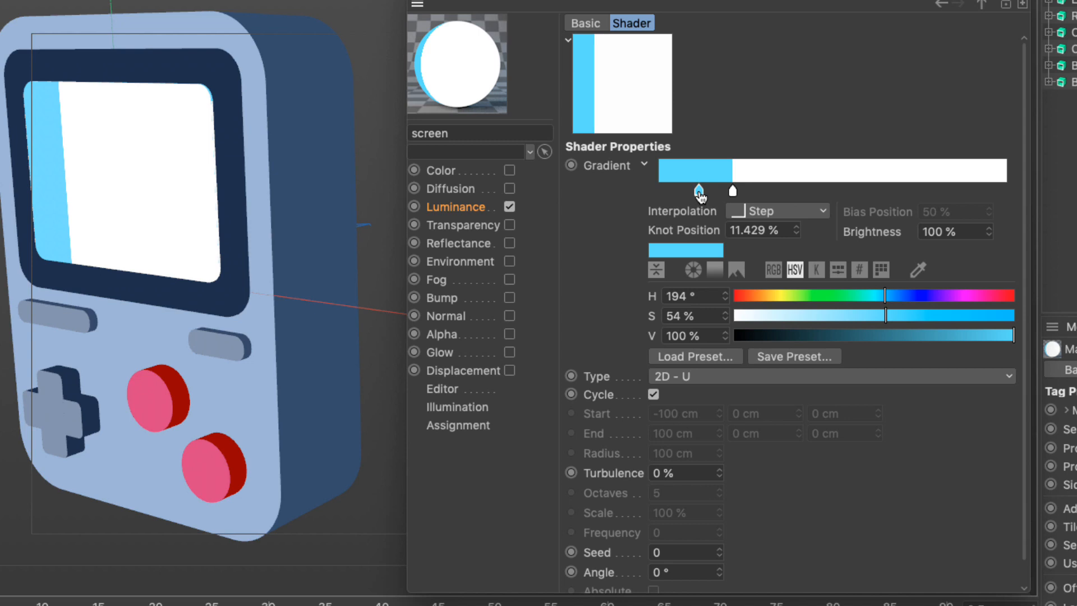
Step: Copy the blue and white knots into two more stripe pairs, the last white knot at 74.286 %, and set the gradient angle to -56°
ctrl+drag(699, 194, 879, 194)
ctrl+drag(804, 196, 918, 197)
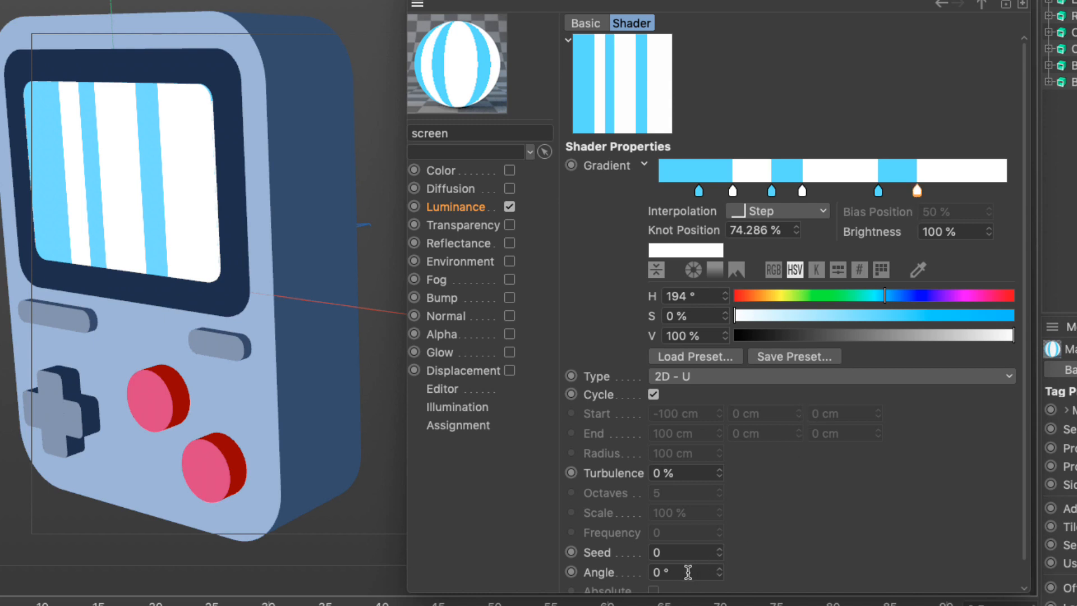
drag(719, 573, 719, 604)
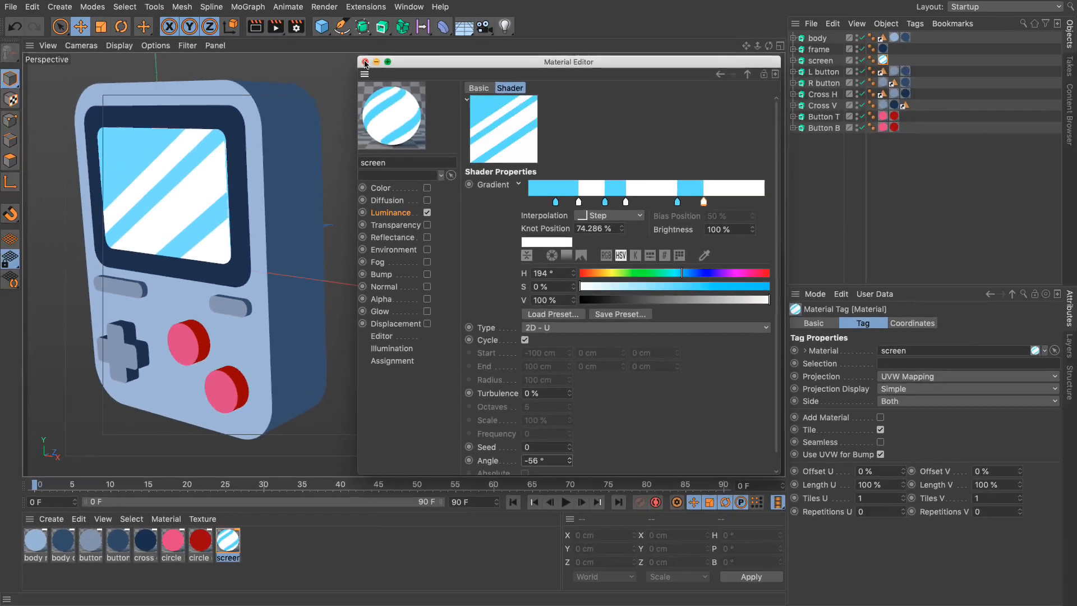
click(365, 62)
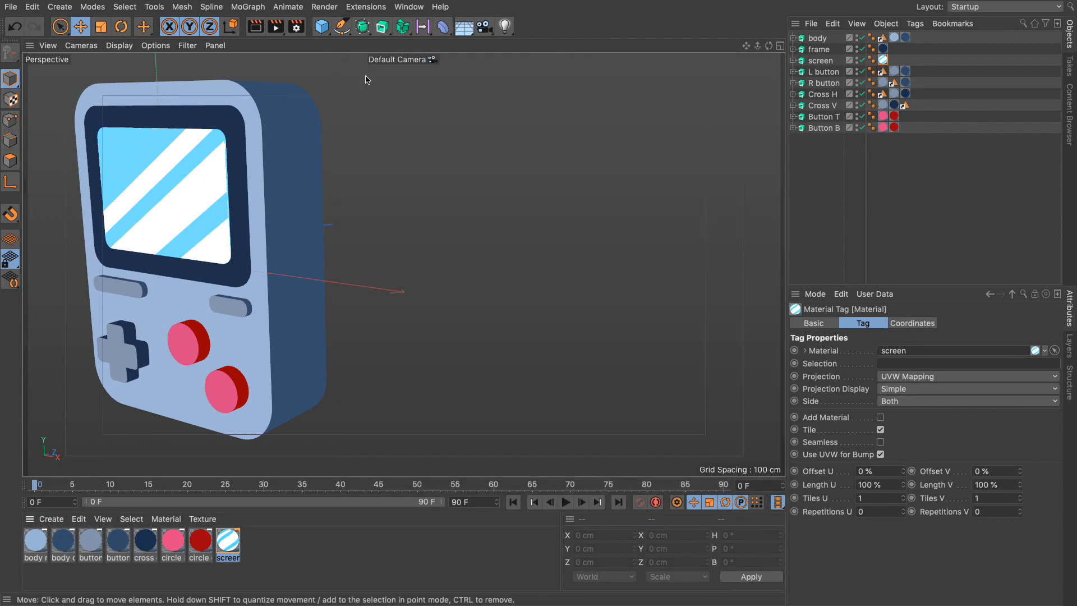
Step: Preview the finished device by rendering the active view from a centred, slightly raised angle
drag(745, 48, 404, 264)
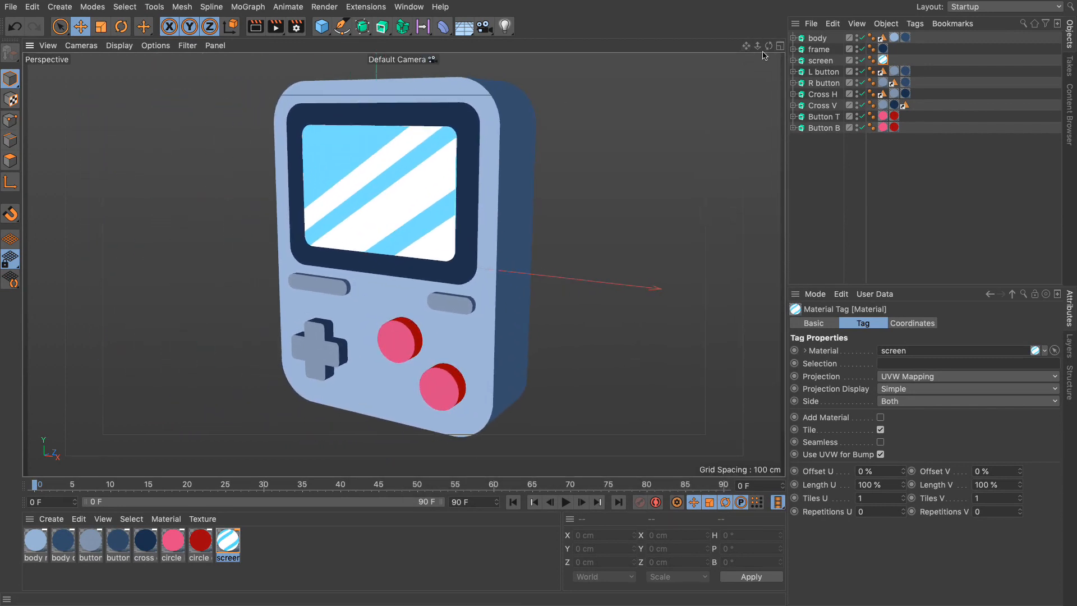
drag(769, 47, 739, 60)
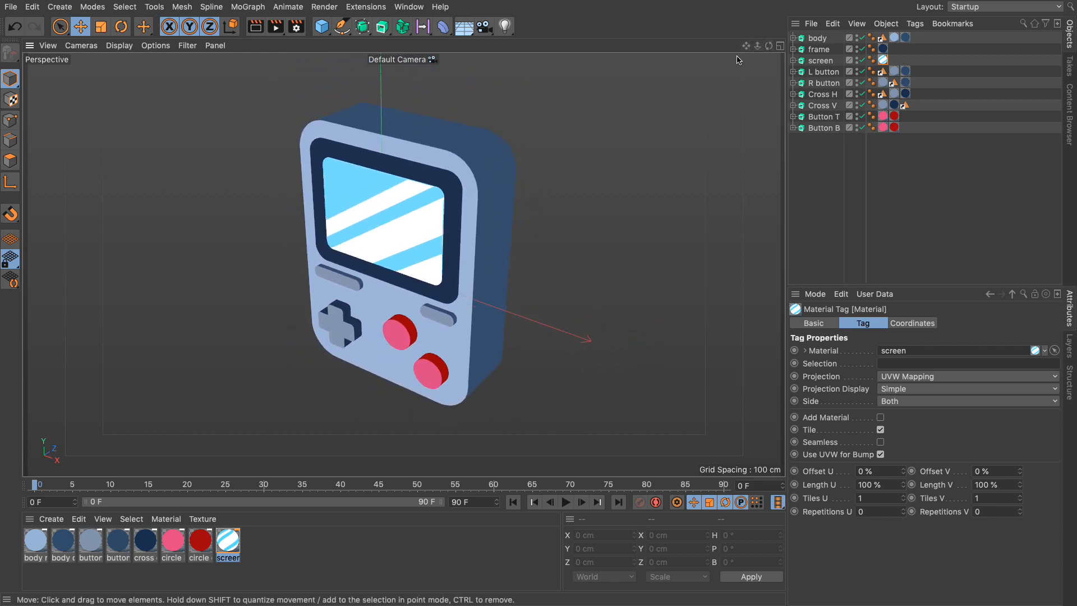
click(256, 27)
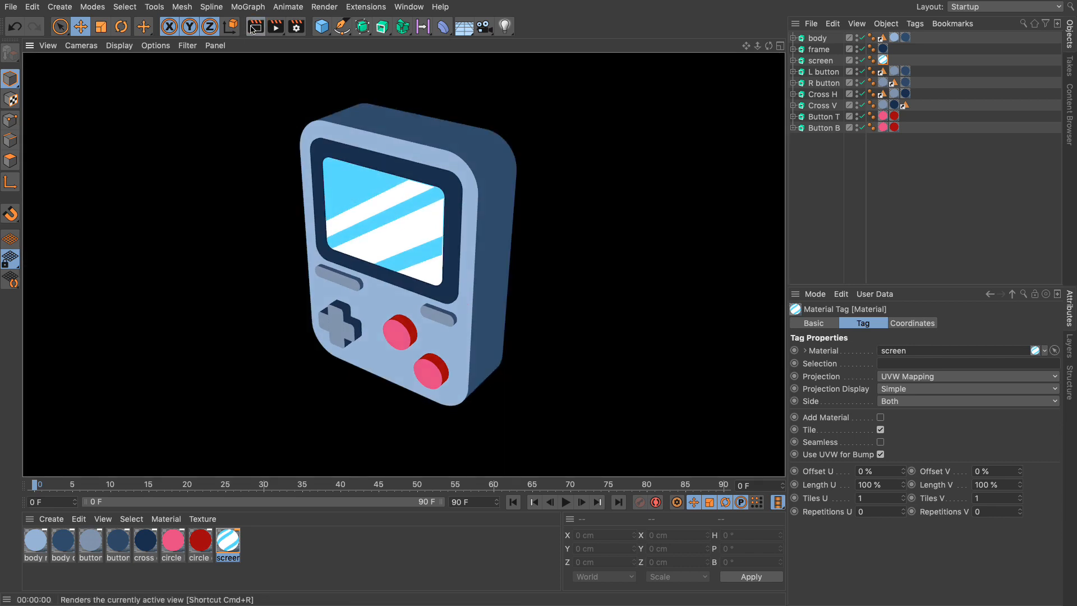
click(682, 238)
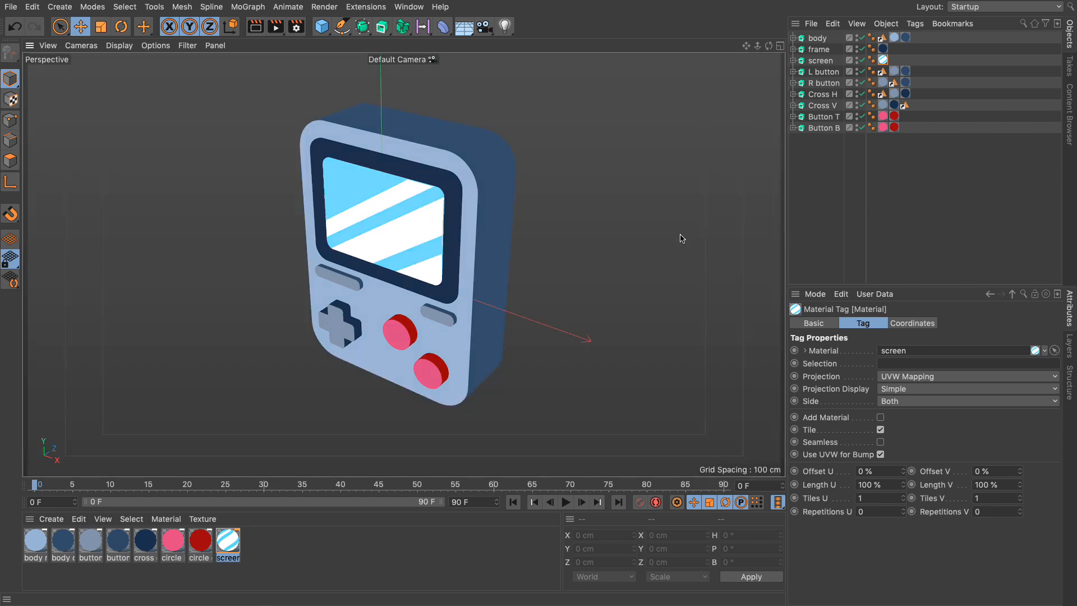
click(818, 39)
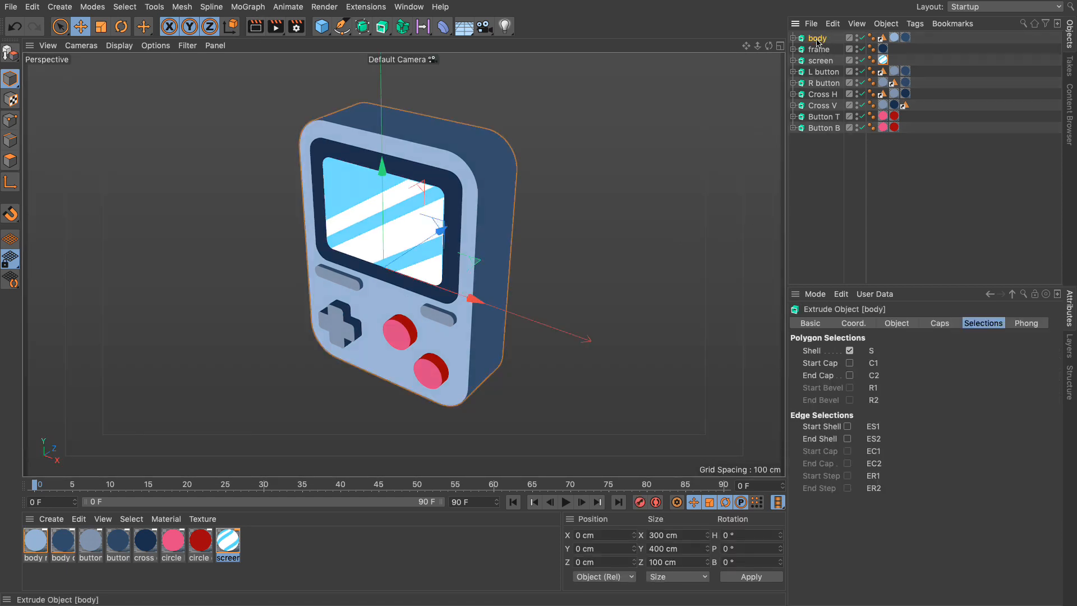
click(857, 328)
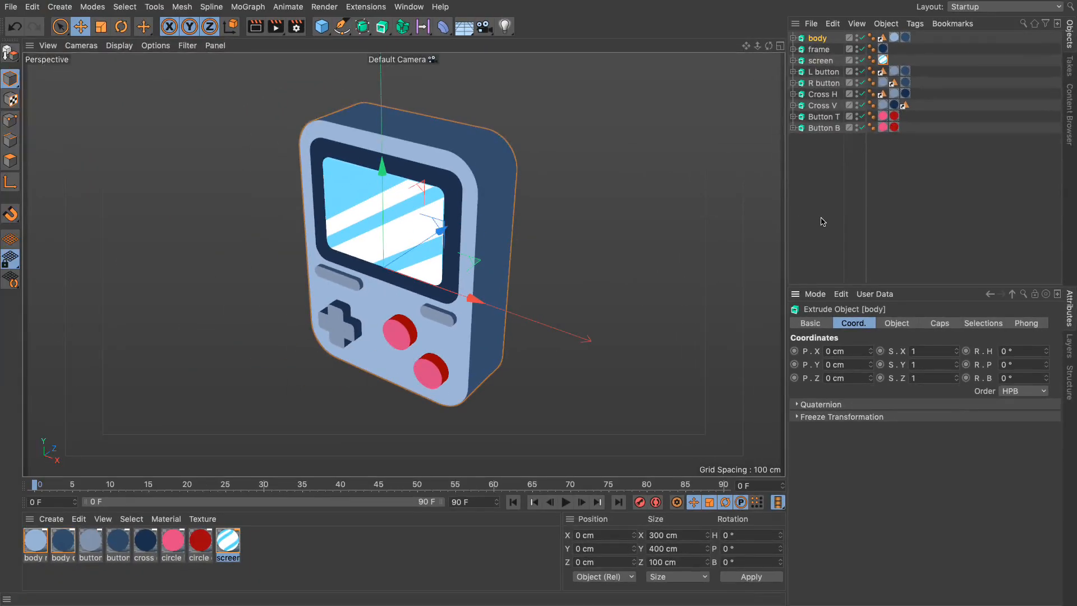
Step: Add a Fracture object and nest all nine device parts, from body to Button B, inside it
click(821, 219)
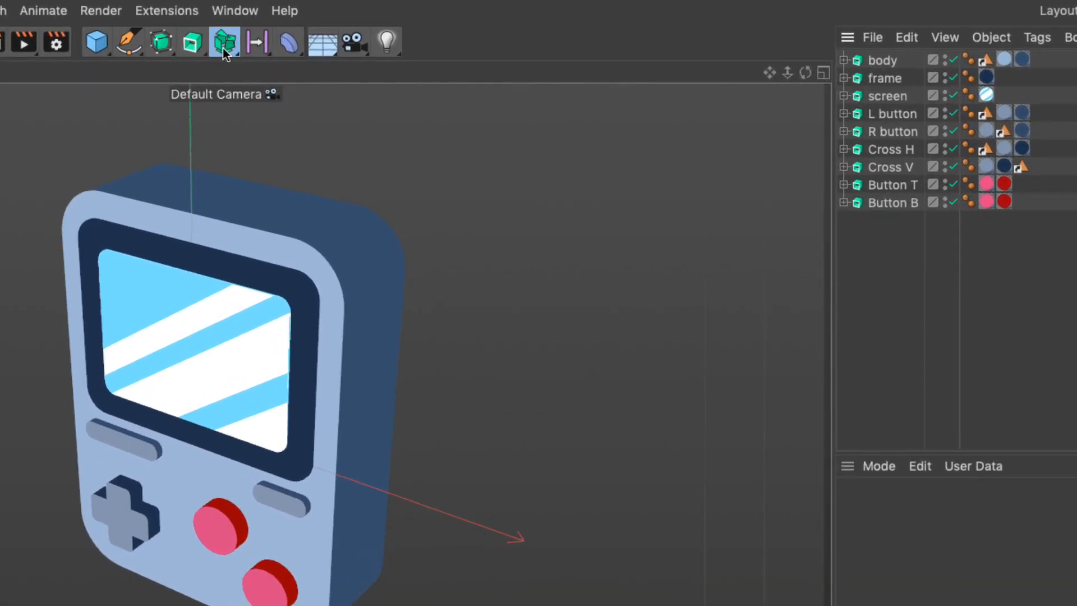
click(223, 48)
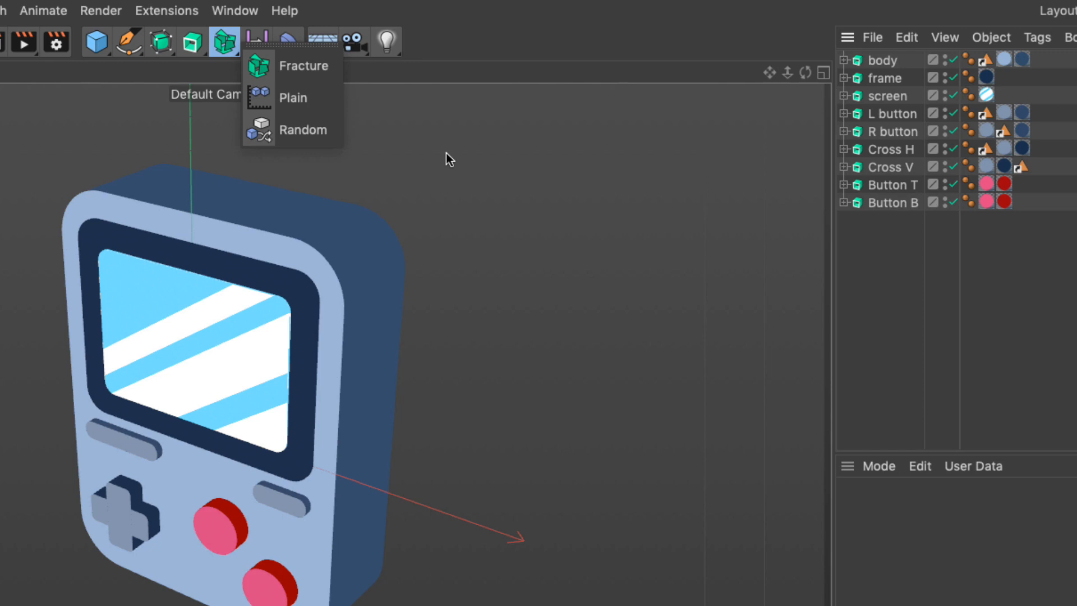
click(308, 72)
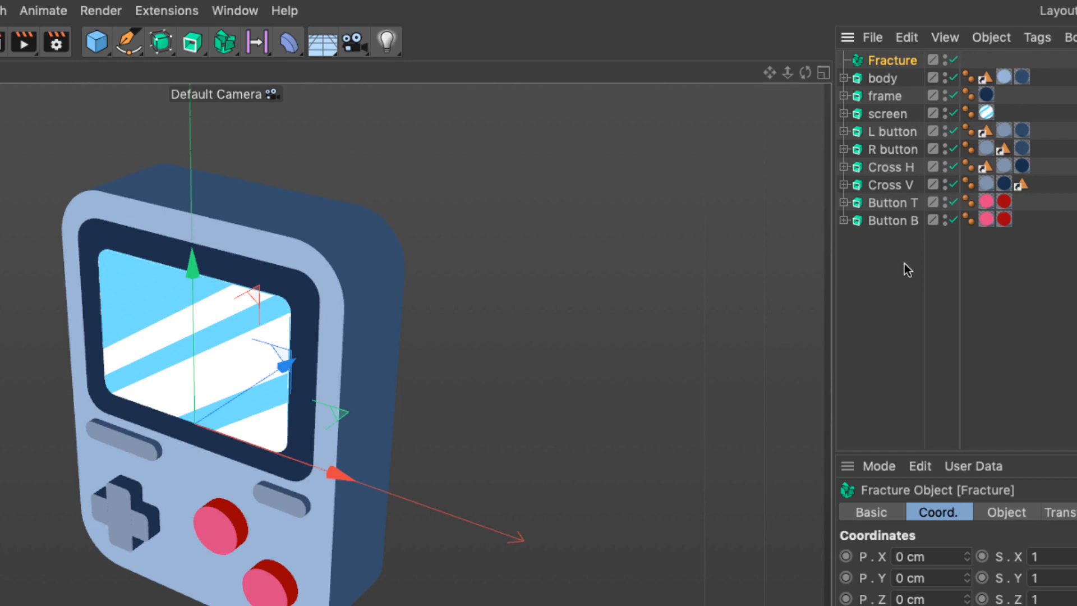
drag(910, 267, 858, 77)
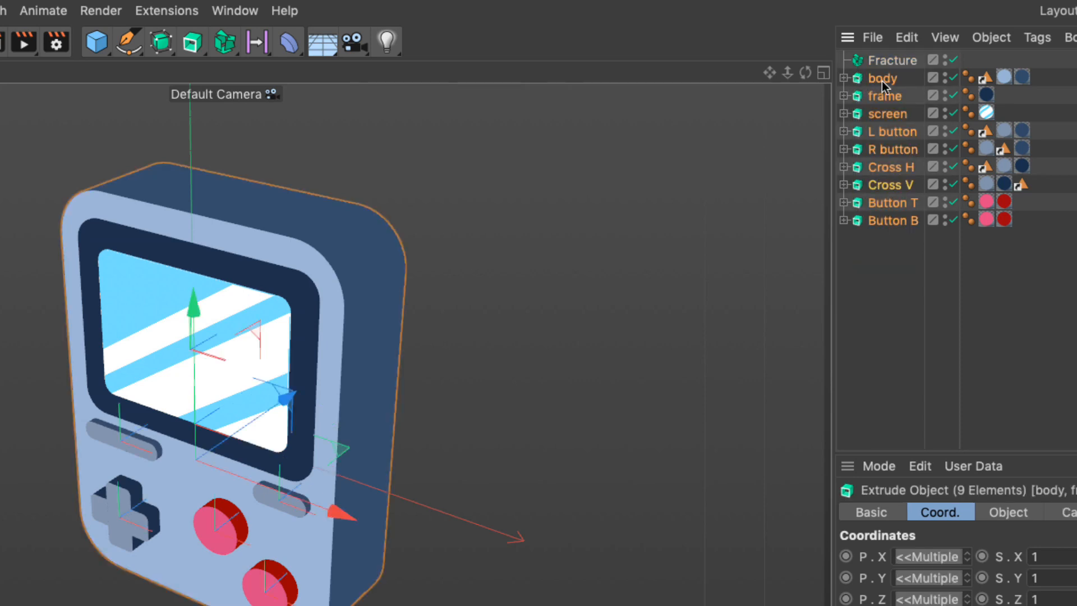
drag(893, 62, 894, 63)
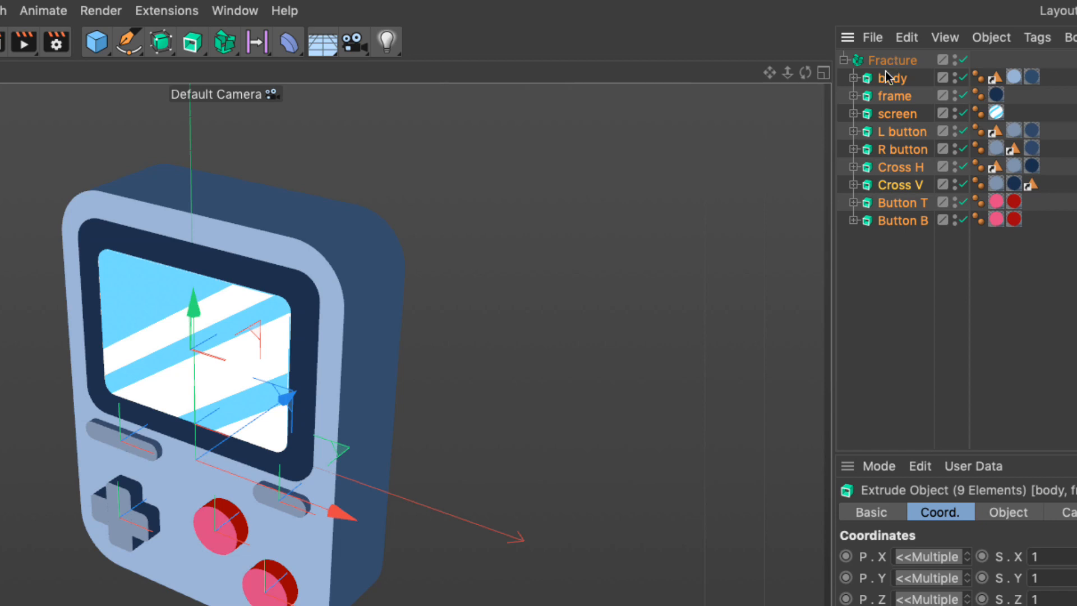
Step: Apply a Plain effector to the Fracture object
click(887, 61)
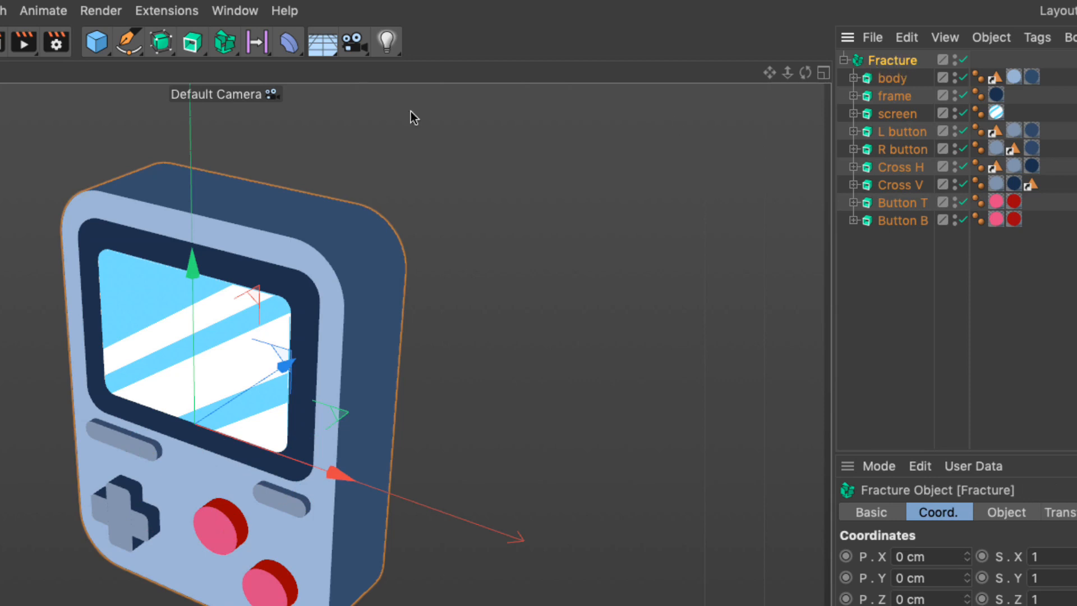
click(226, 42)
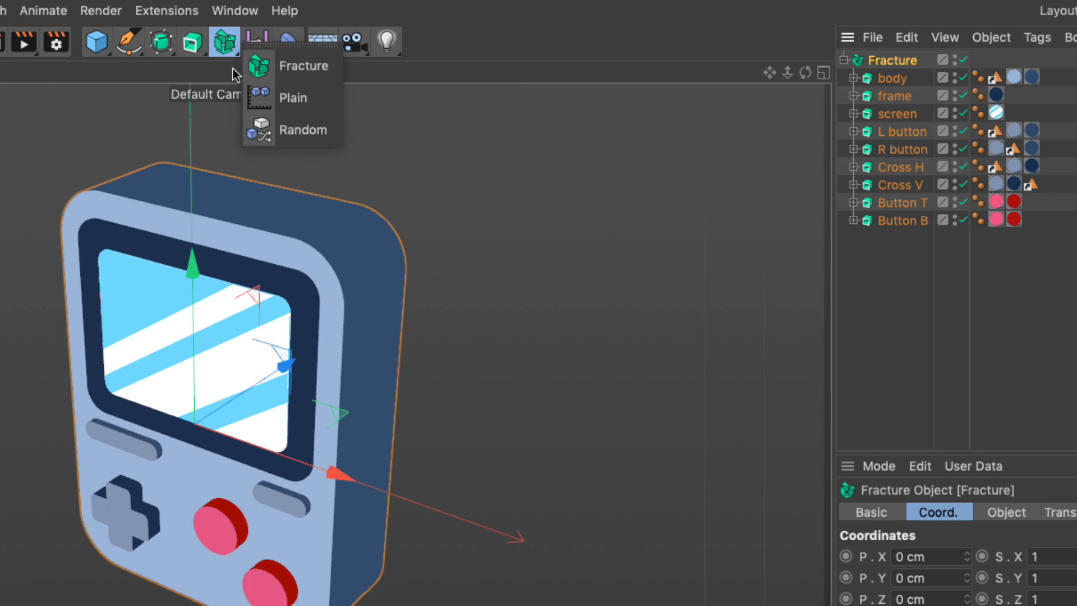
click(317, 101)
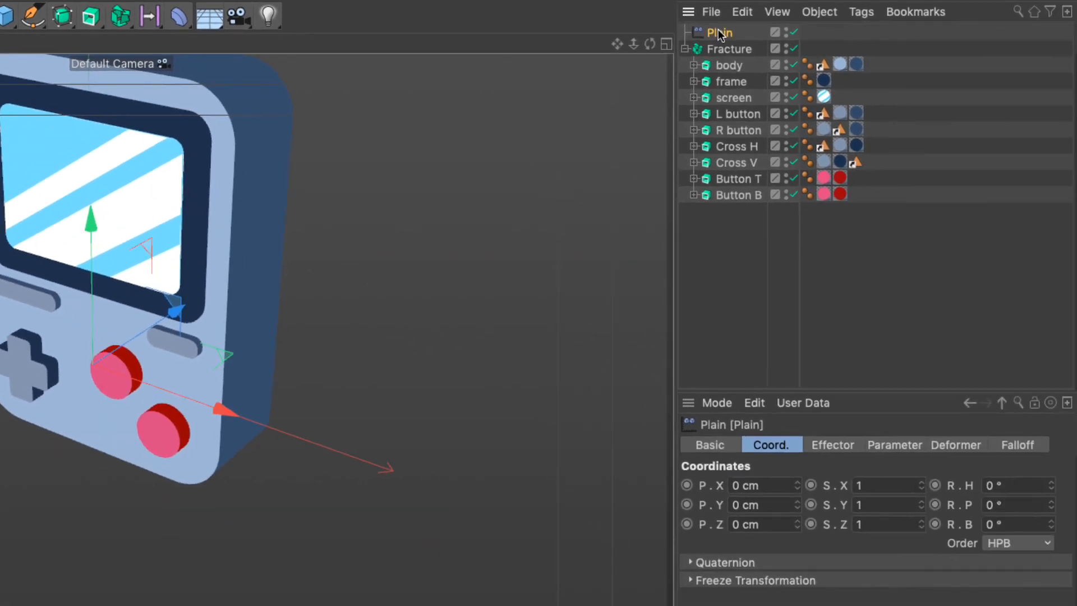
Step: Switch the Plain effector's transform from Position to Scale with Uniform Scale enabled
click(886, 447)
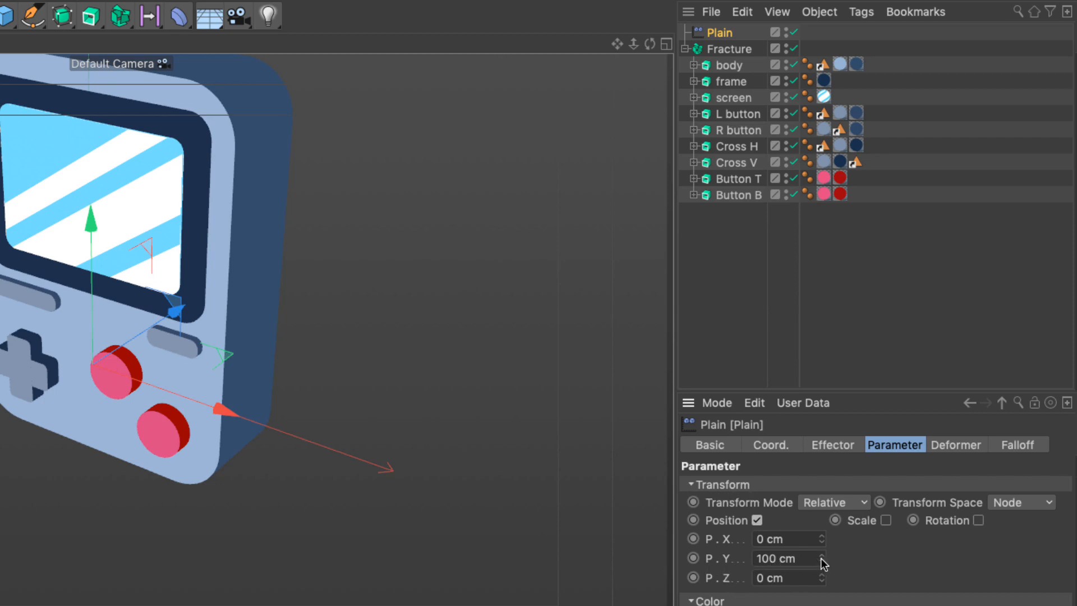
mouse_move(821, 559)
mouse_down()
mouse_move(842, 538)
mouse_move(842, 595)
mouse_move(842, 564)
mouse_move(821, 583)
mouse_move(820, 560)
mouse_up()
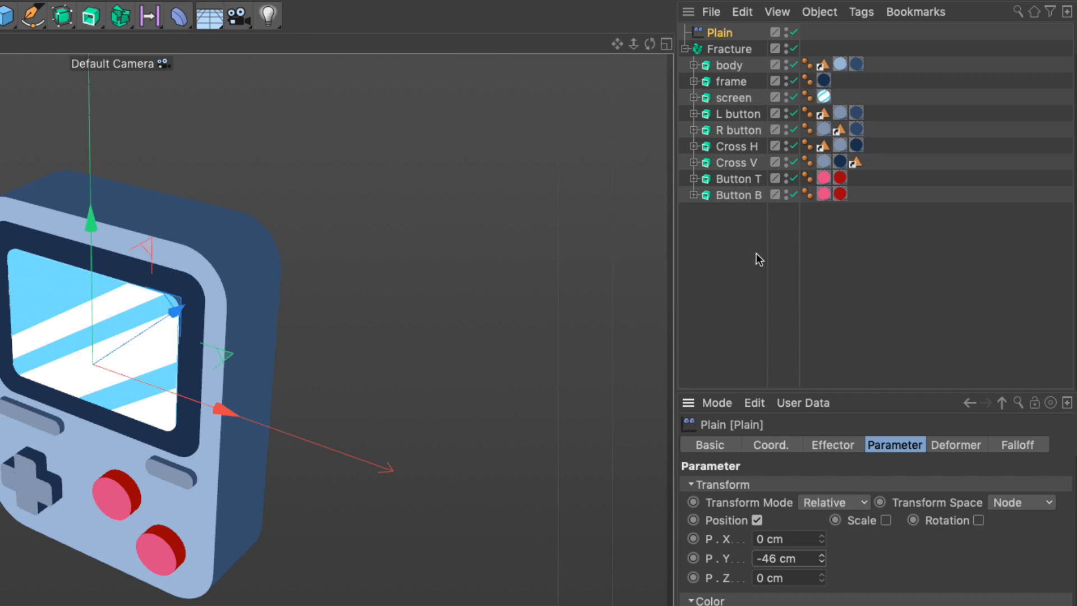
click(757, 520)
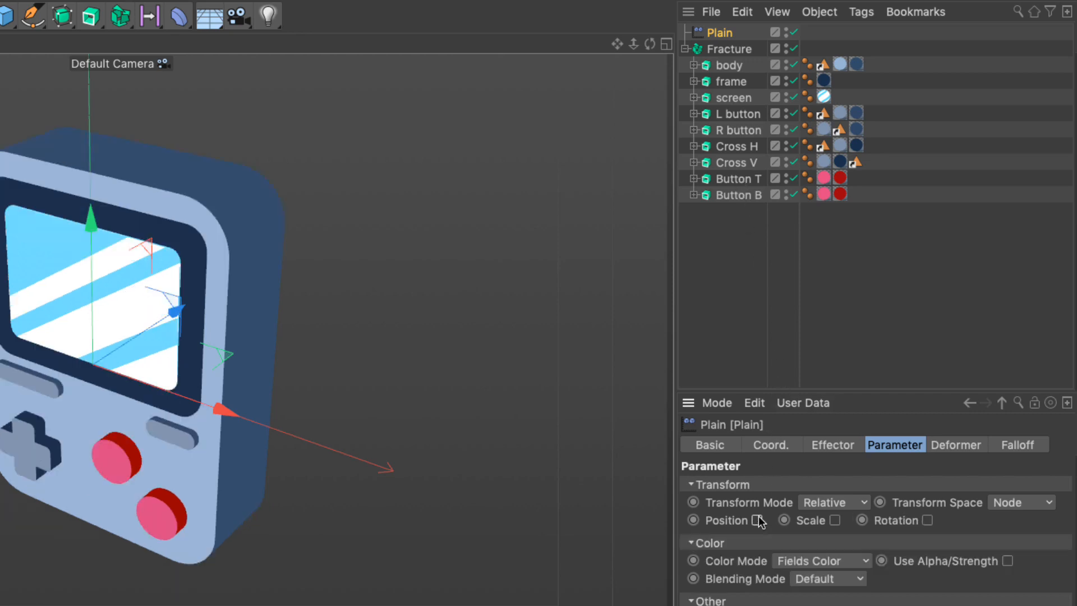
click(835, 520)
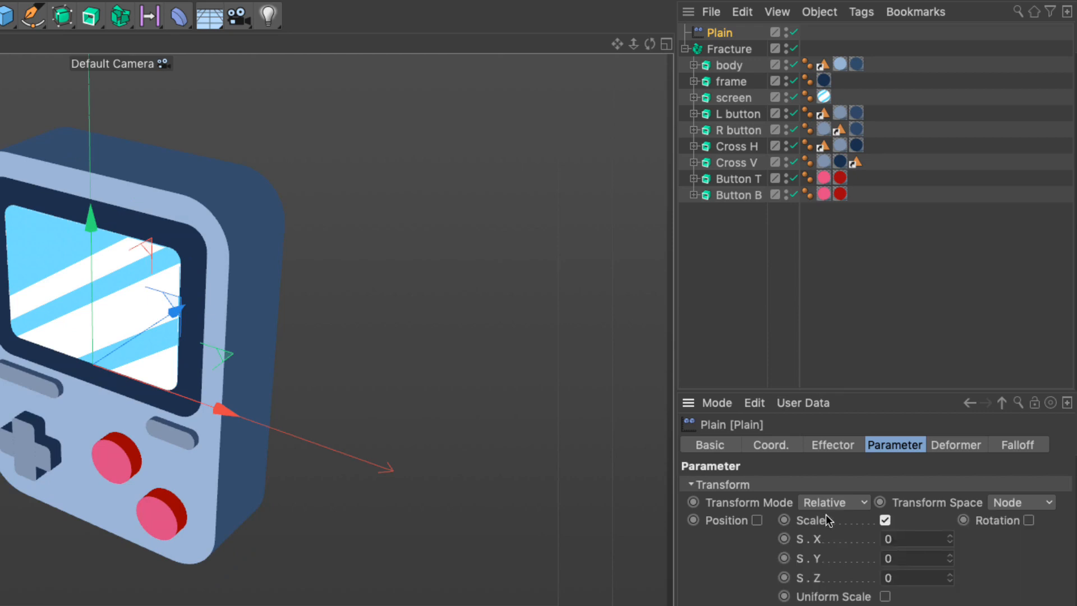
click(886, 597)
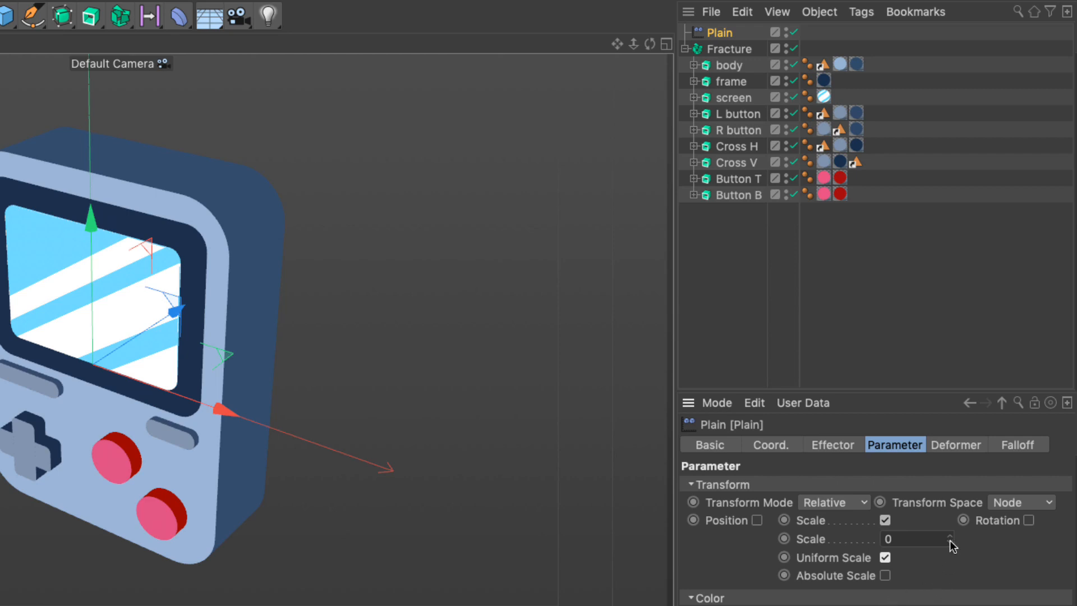
Step: Set the Plain effector's uniform scale to -1
mouse_move(950, 540)
mouse_down()
mouse_move(983, 533)
mouse_move(913, 549)
mouse_move(981, 534)
mouse_move(923, 545)
mouse_move(979, 534)
mouse_move(955, 539)
mouse_up()
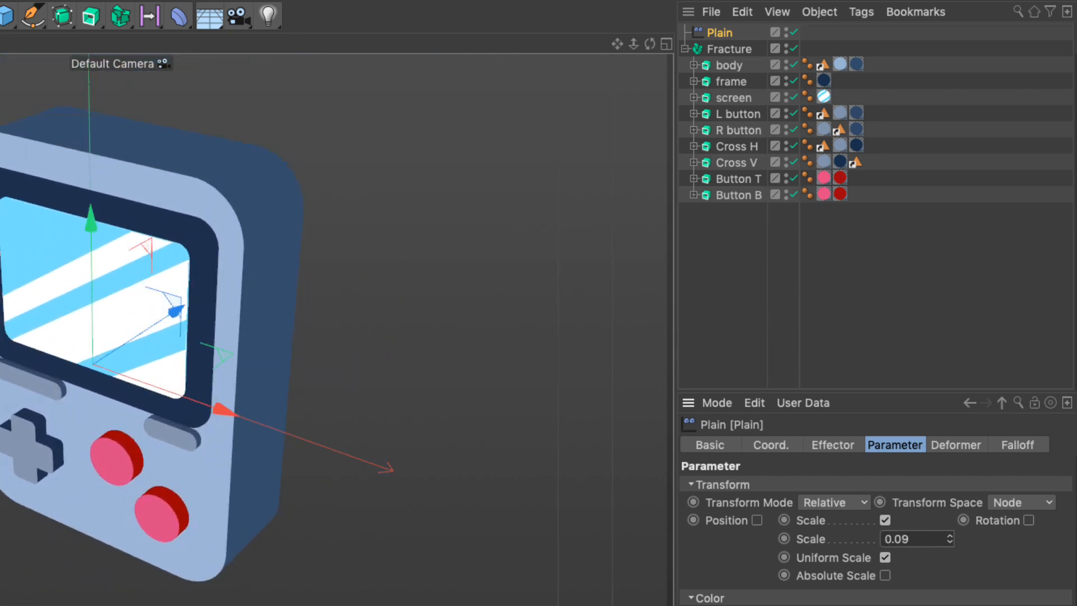
double_click(926, 539)
text(0)
key(Return)
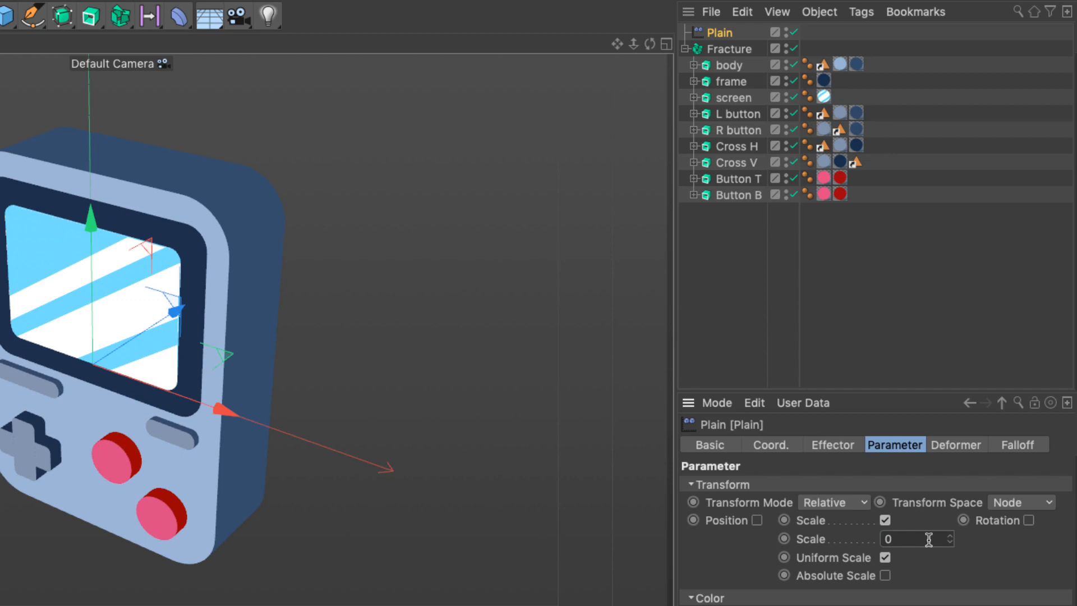
double_click(929, 539)
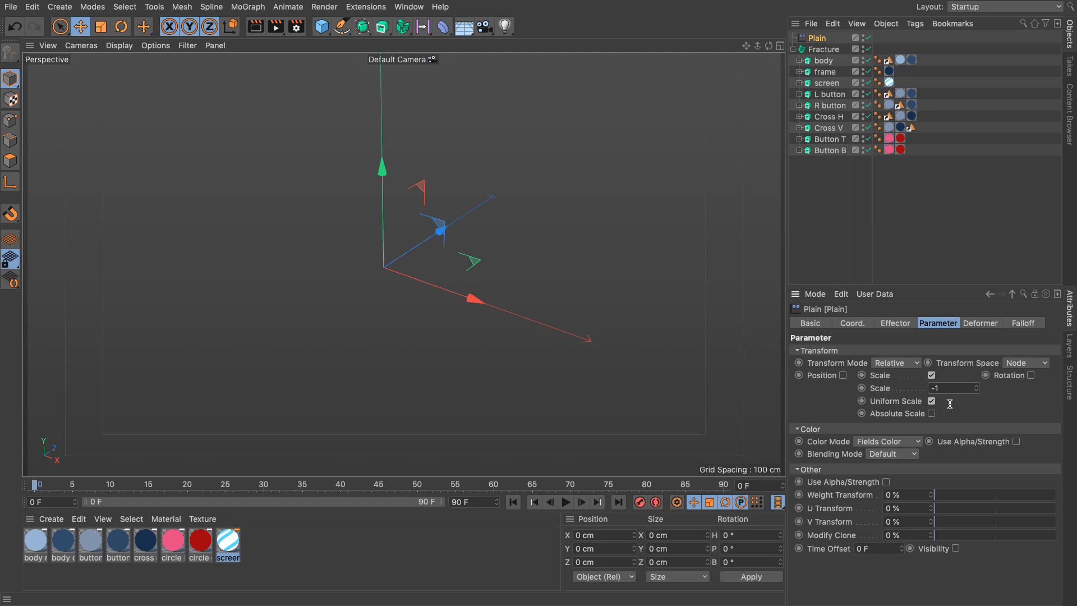
Step: Add a Linear Field to the Plain effector's falloff and set its direction to Y-
click(1023, 325)
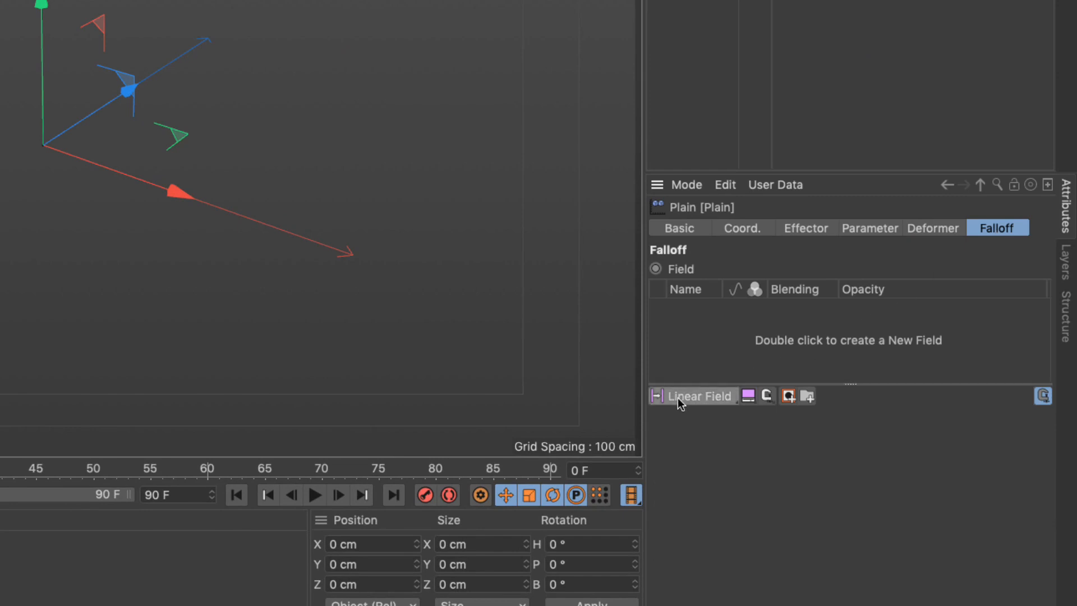
click(697, 395)
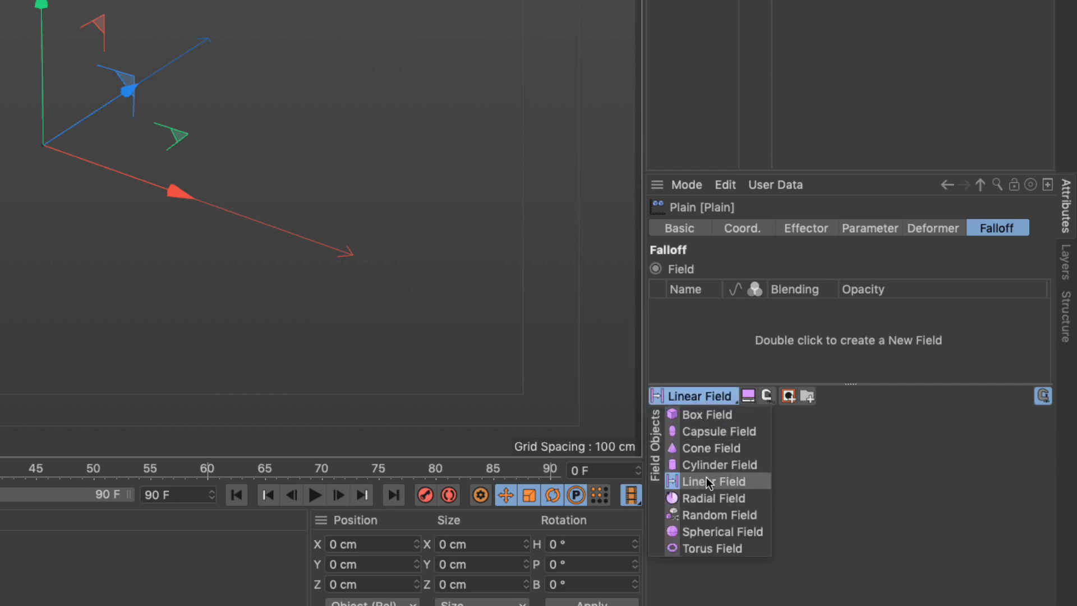
click(719, 484)
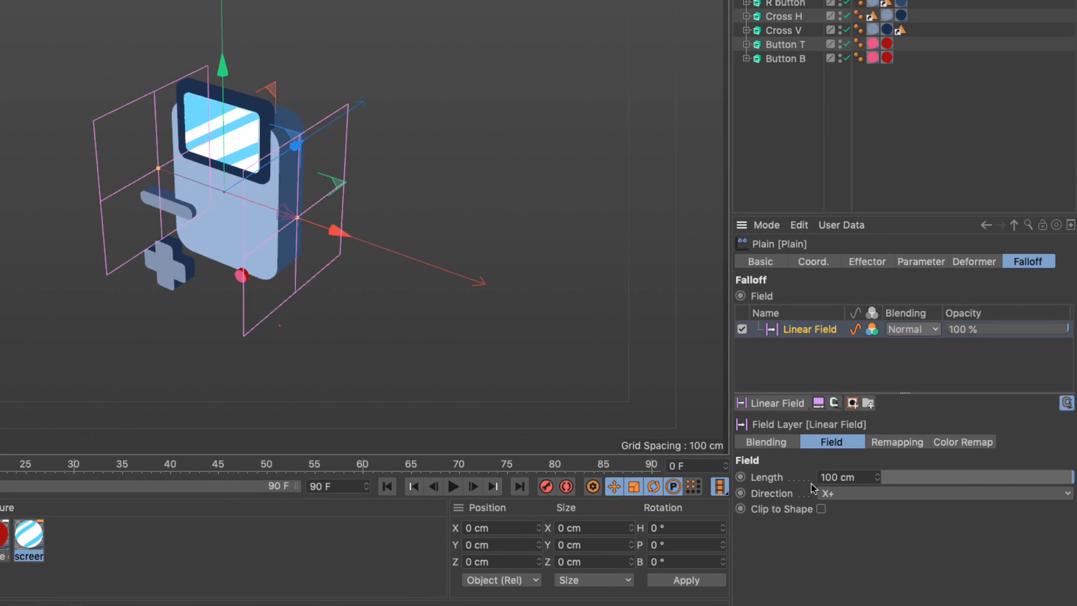
click(833, 494)
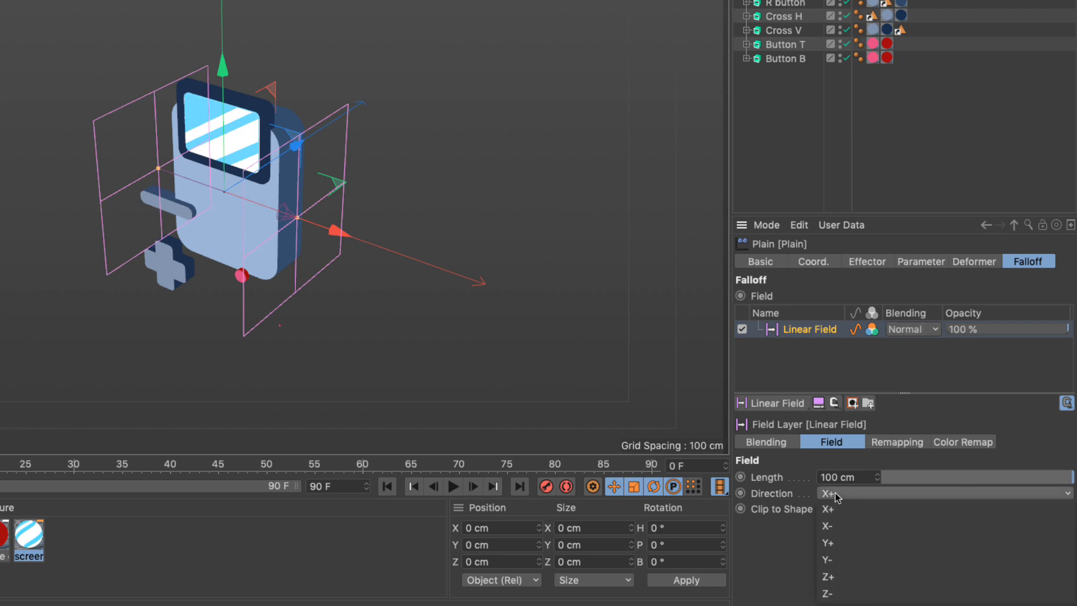
click(850, 559)
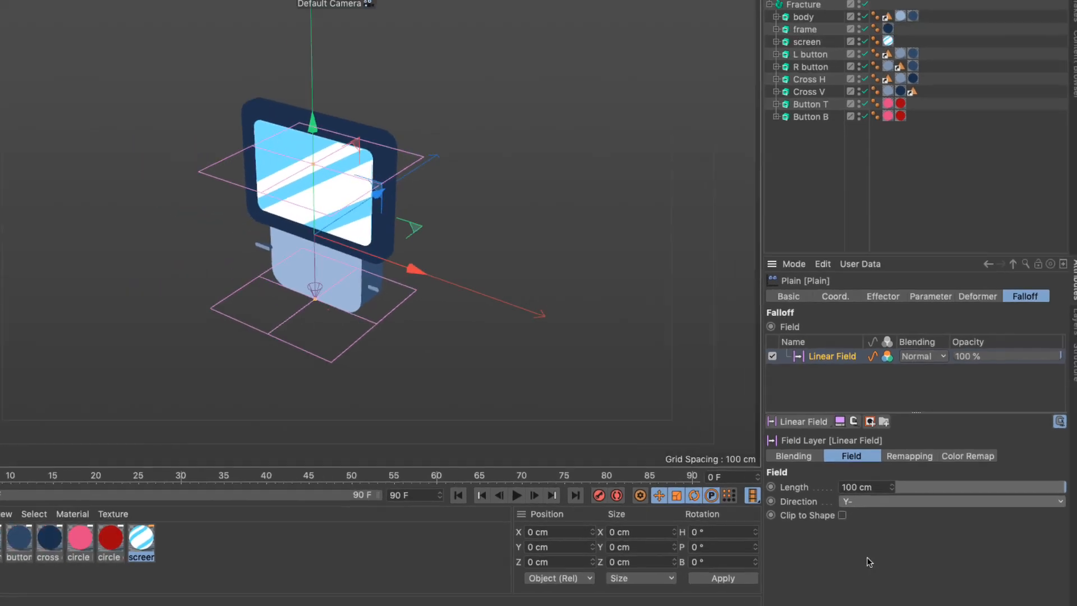
Step: Raise the Linear Field to a Y position of about 185 cm and keyframe that position at frame 0
click(799, 0)
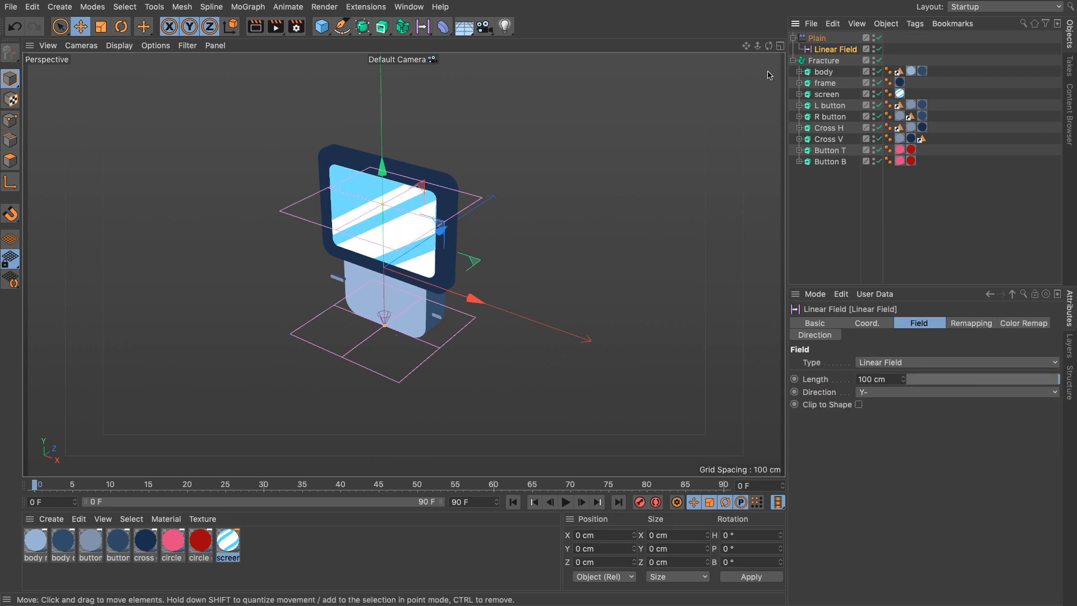
drag(382, 190, 317, 159)
drag(323, 37, 307, 63)
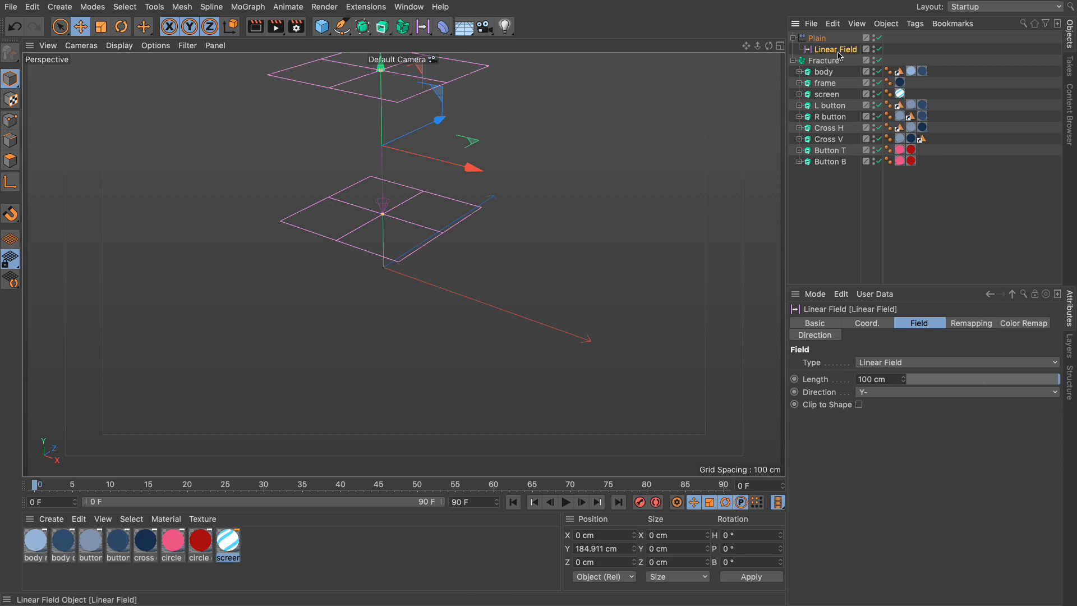
click(865, 324)
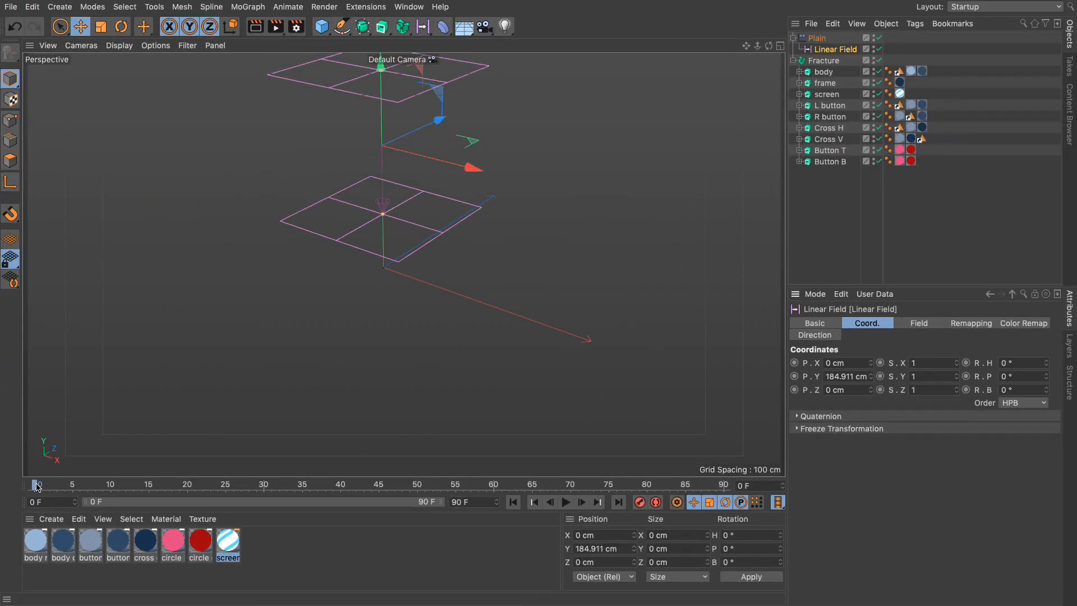
mouse_move(36, 487)
mouse_down()
mouse_move(332, 487)
mouse_move(32, 489)
mouse_up()
click(794, 376)
Step: At frame 45, lower the Linear Field to about -323 cm in Y, keyframe that position and scrub the timeline to check the animation
click(270, 484)
drag(268, 484, 379, 485)
drag(381, 68, 406, 423)
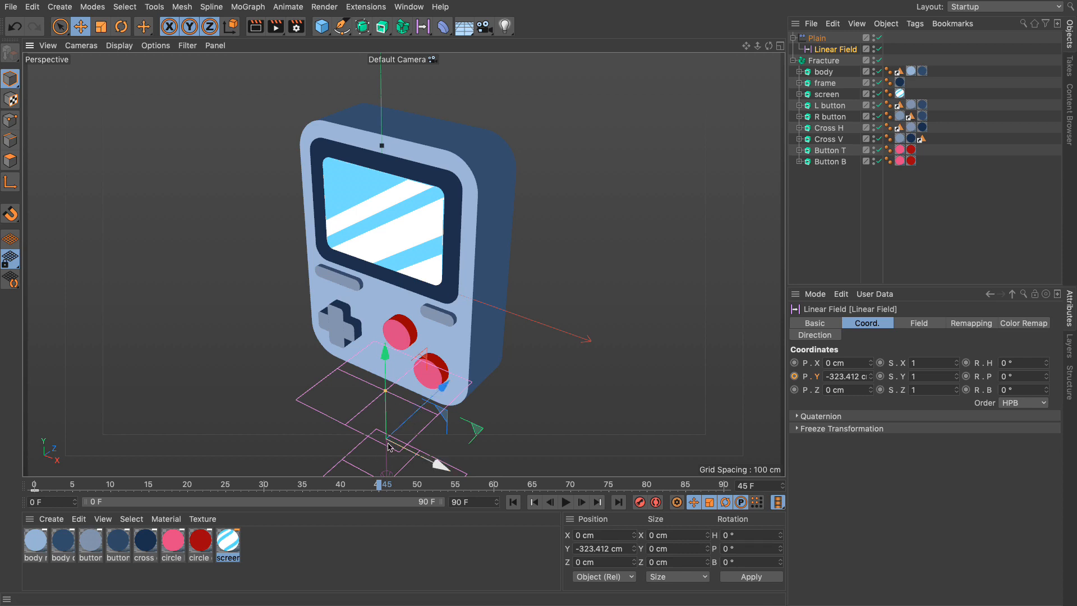
click(795, 376)
drag(377, 486, 516, 490)
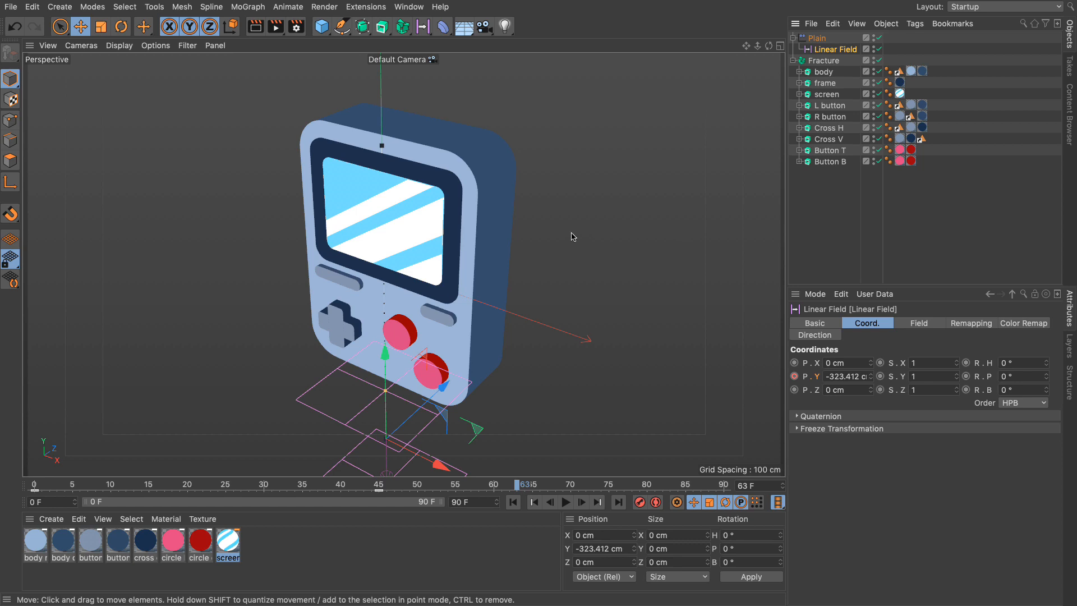
Step: Save the animated device scene and switch to After Effects
click(10, 8)
click(35, 118)
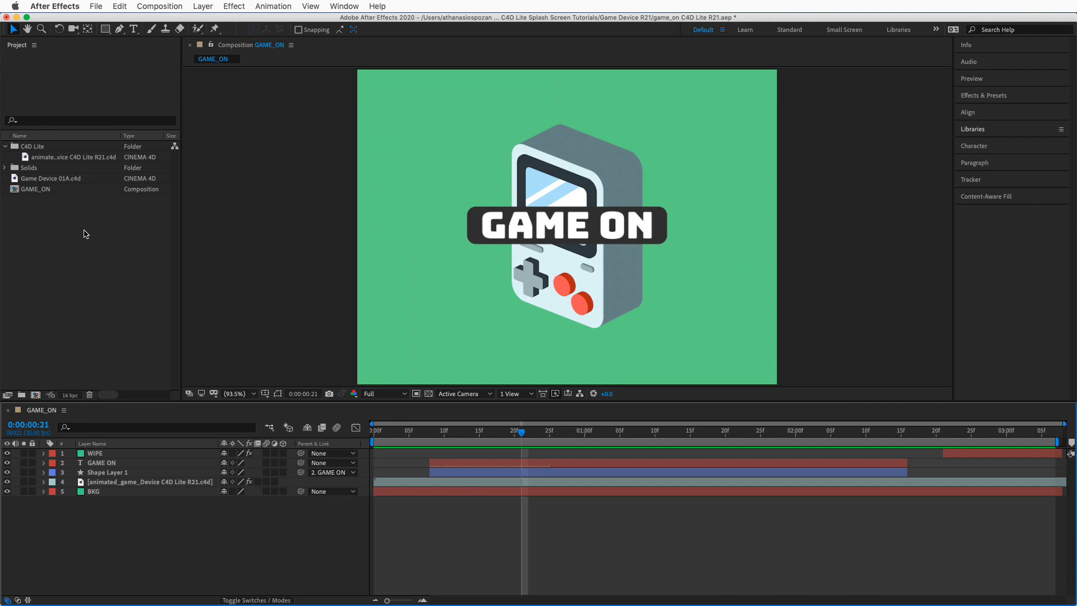
Step: Import Game Device 01A.c4d into the GAME ON project as footage
click(96, 6)
mouse_move(112, 151)
click(241, 151)
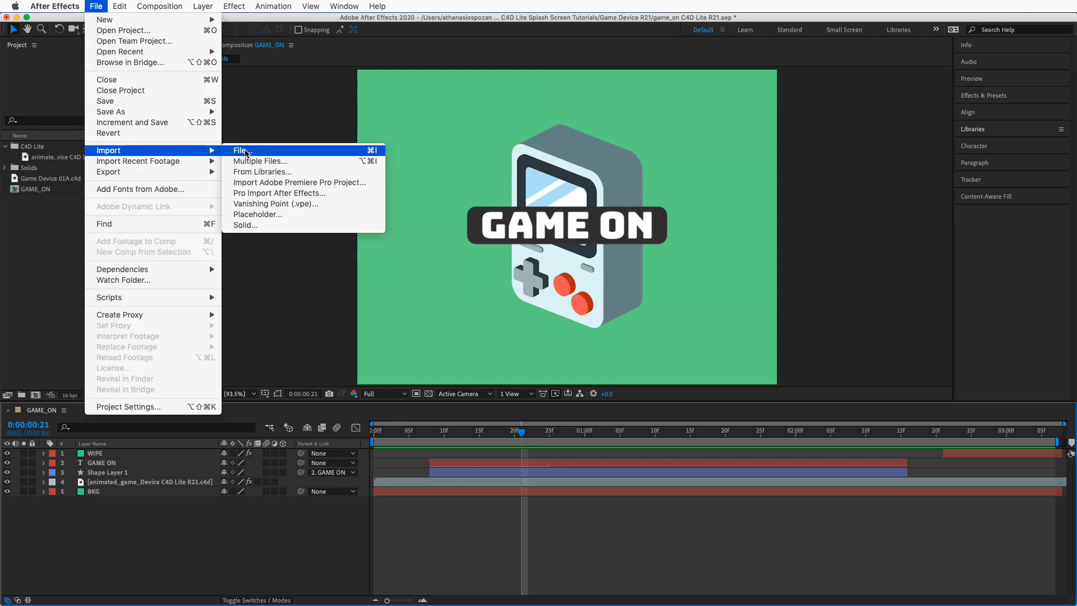
click(382, 158)
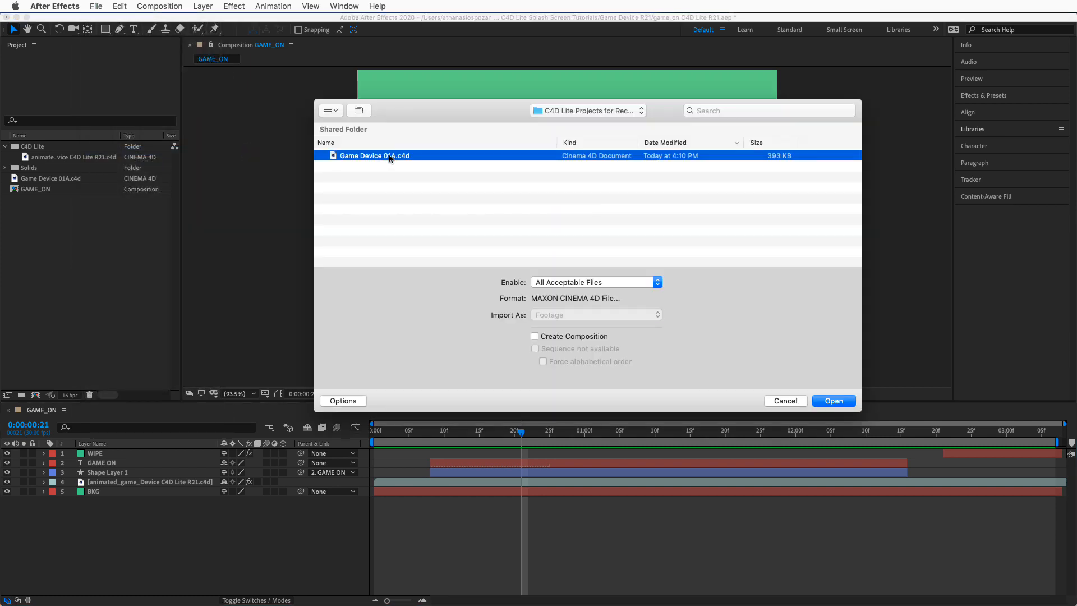
click(841, 401)
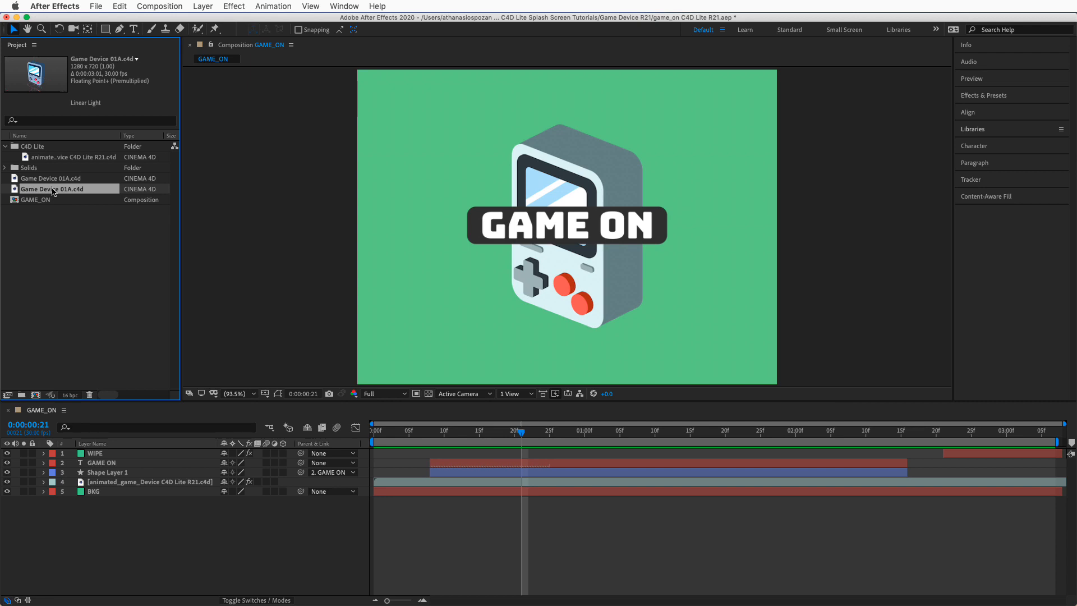
Step: Replace the animated_game_Device layer in the GAME_ON composition with the new Game Device 01A.c4d footage and scrub to 0:00:01:11
click(104, 483)
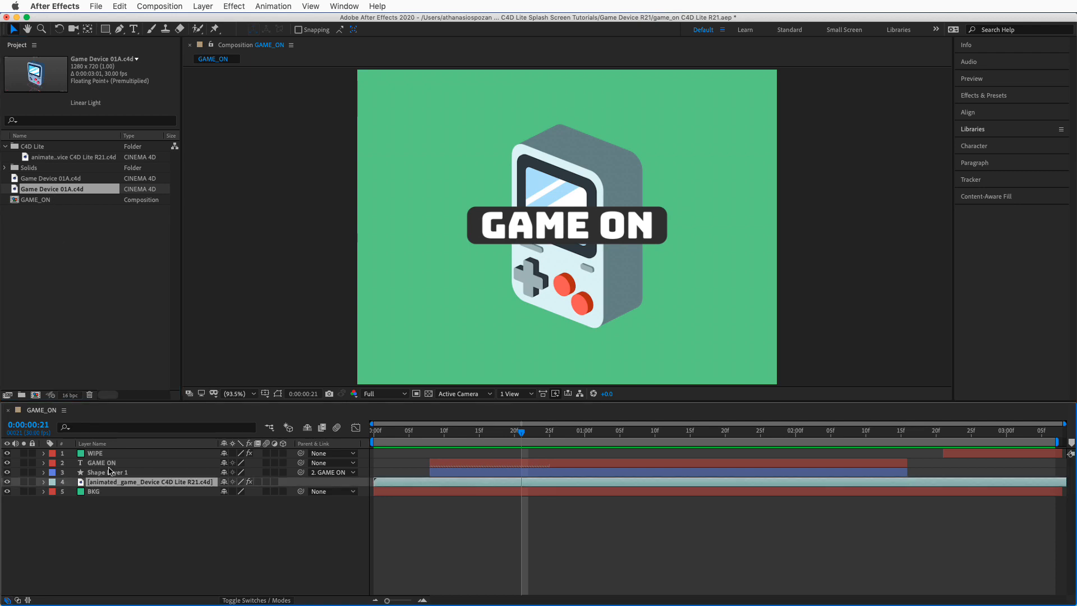
drag(71, 191, 153, 488)
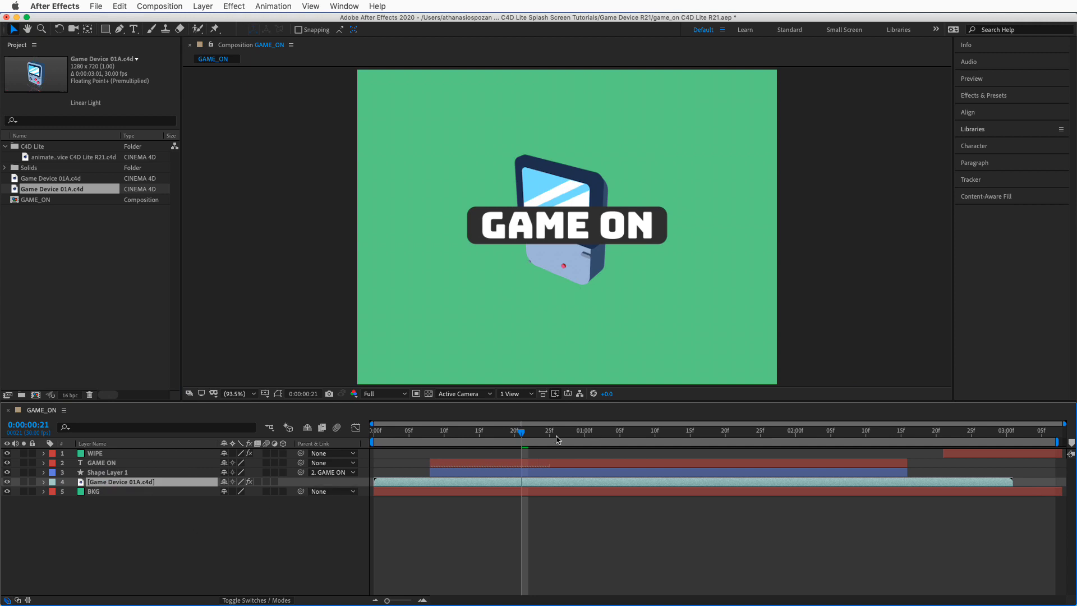
drag(558, 439, 662, 437)
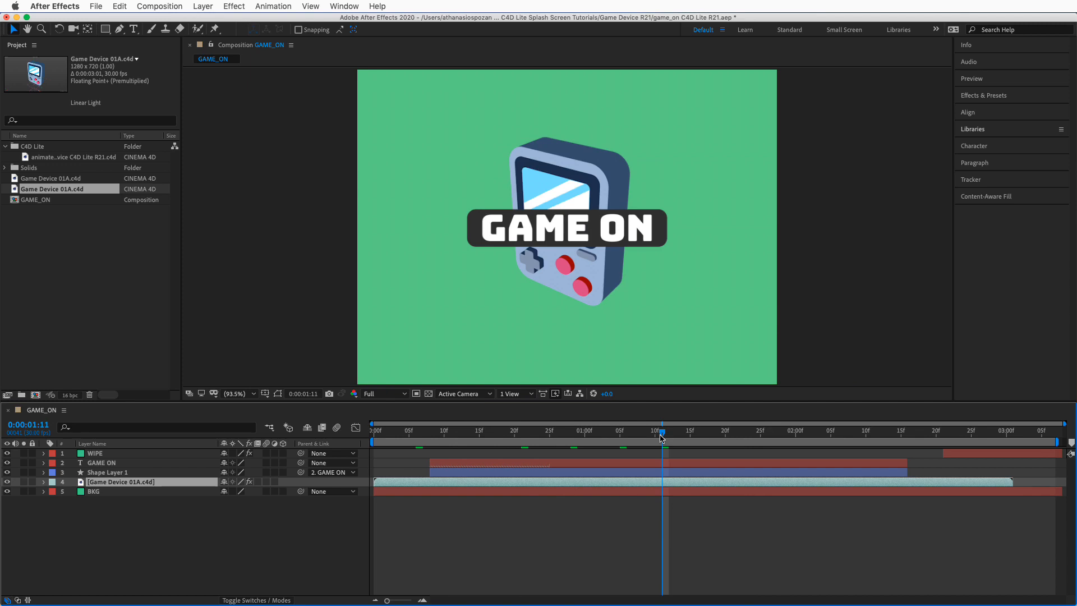